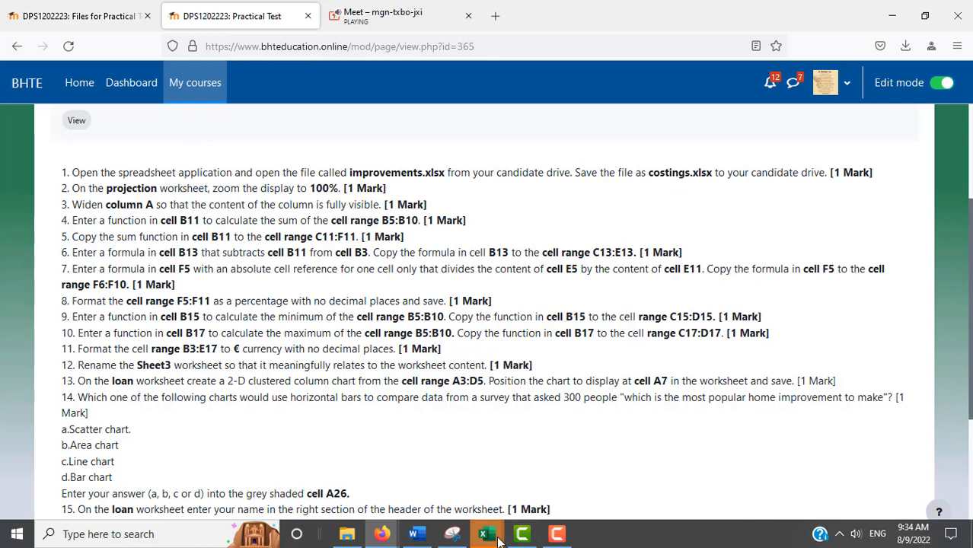
# Step: Start saving the improvements workbook under a new name in the Desktop folder
pyautogui.moveTo(499, 537)
pyautogui.click(535, 494)
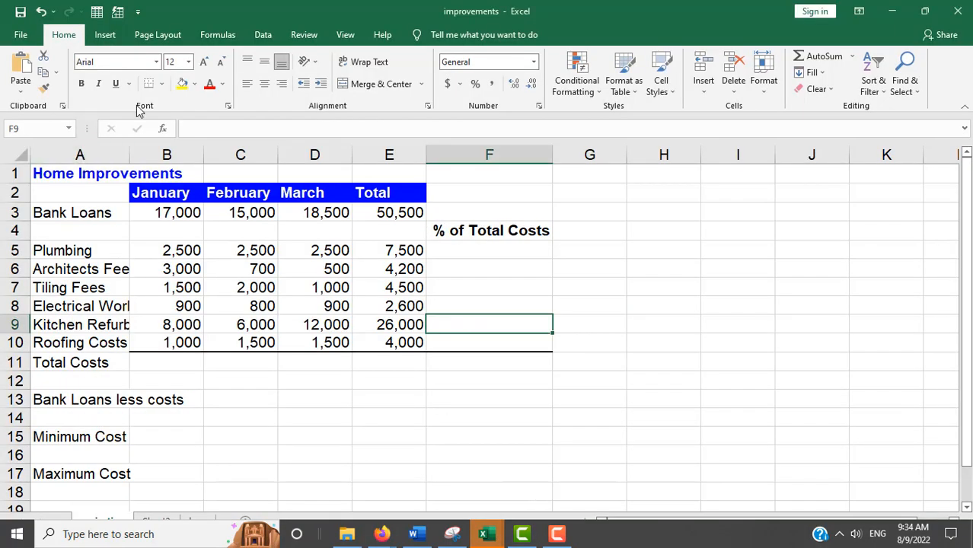
pyautogui.click(22, 38)
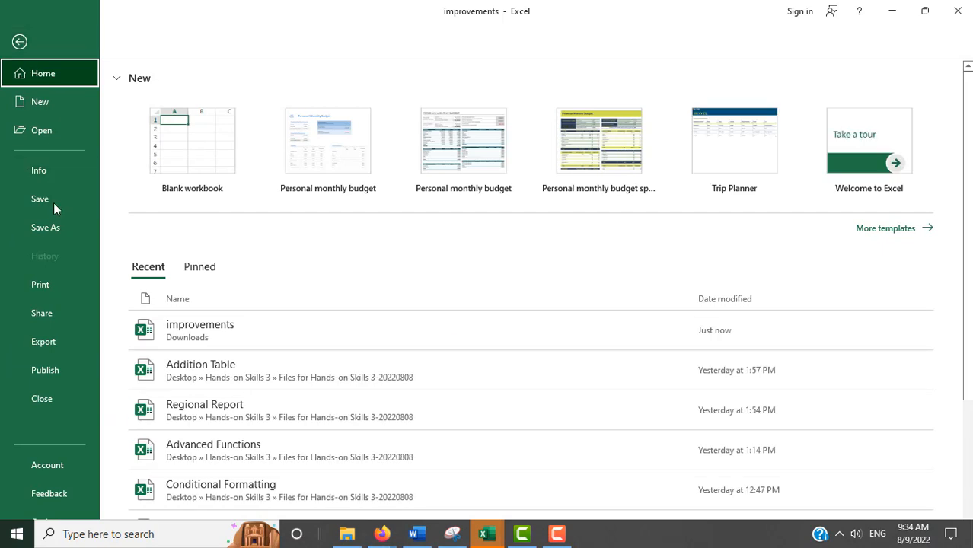
pyautogui.click(52, 229)
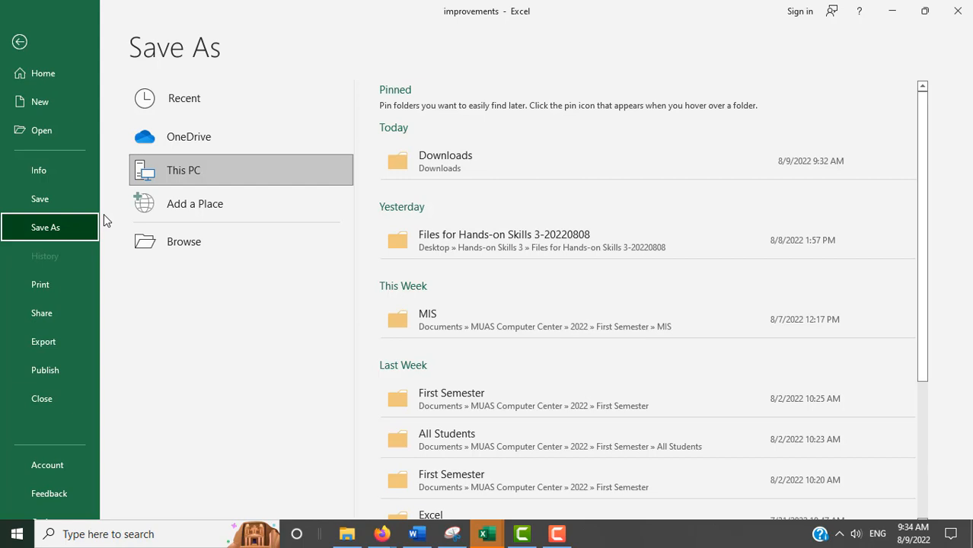
pyautogui.click(184, 242)
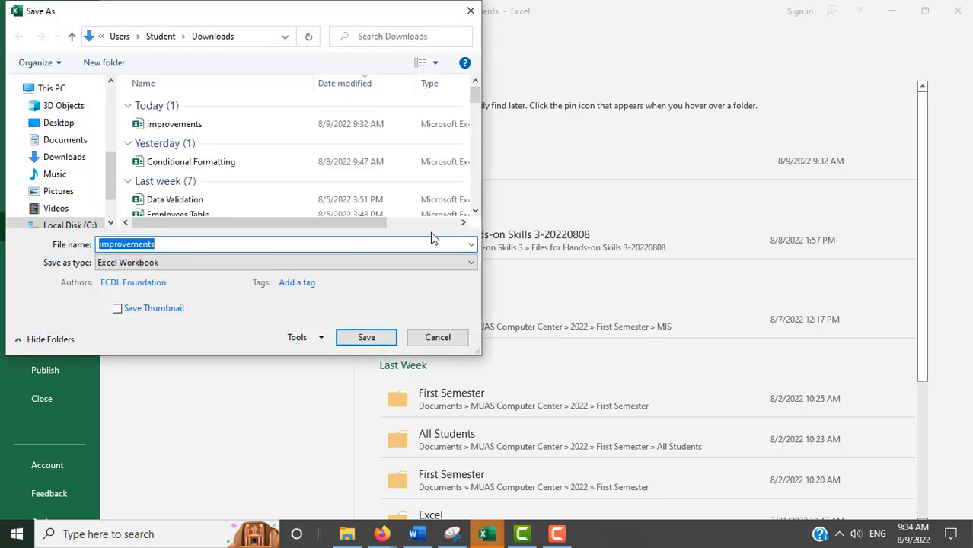
pyautogui.click(70, 124)
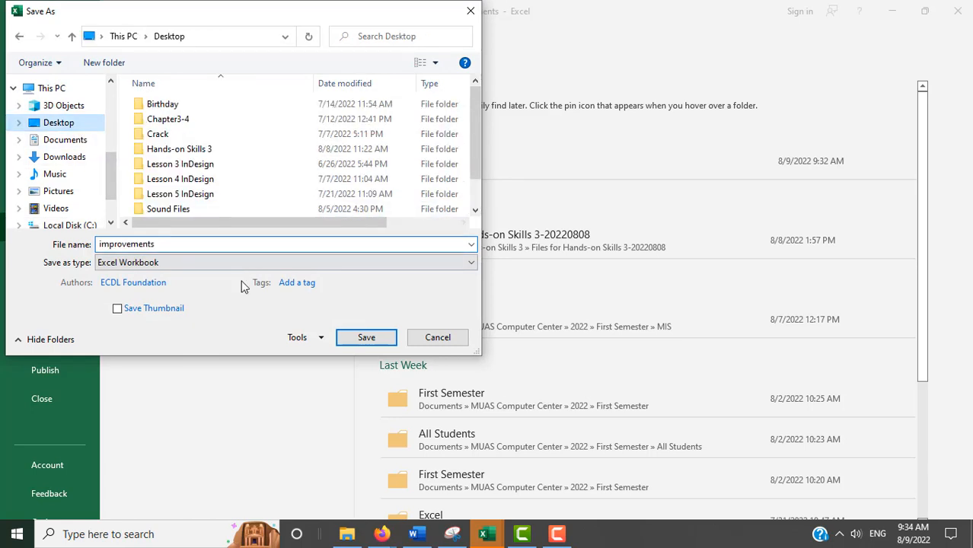
# Step: Name the file costings, keep the Excel Workbook type, and save it
pyautogui.doubleClick(232, 248)
pyautogui.write('cos')
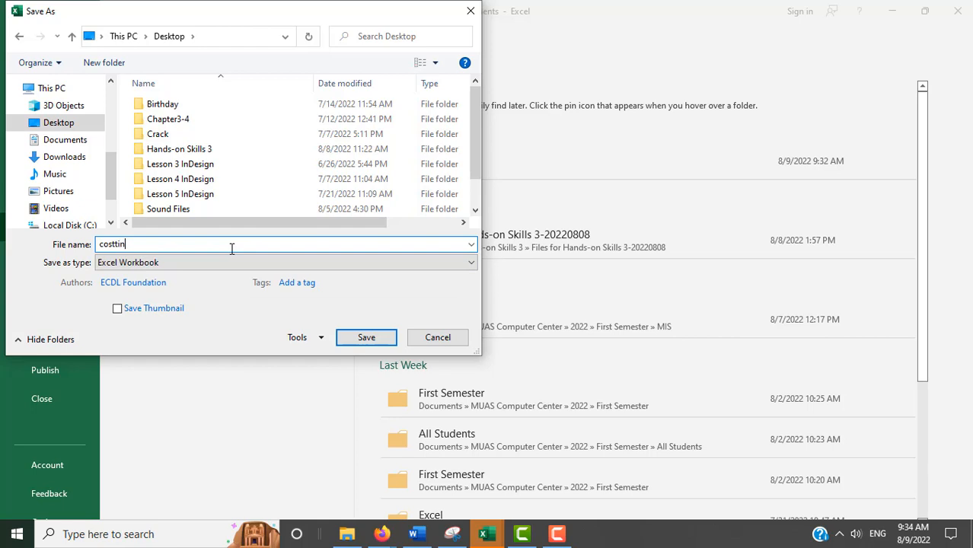
pyautogui.write('tings.xlsx')
pyautogui.click(472, 263)
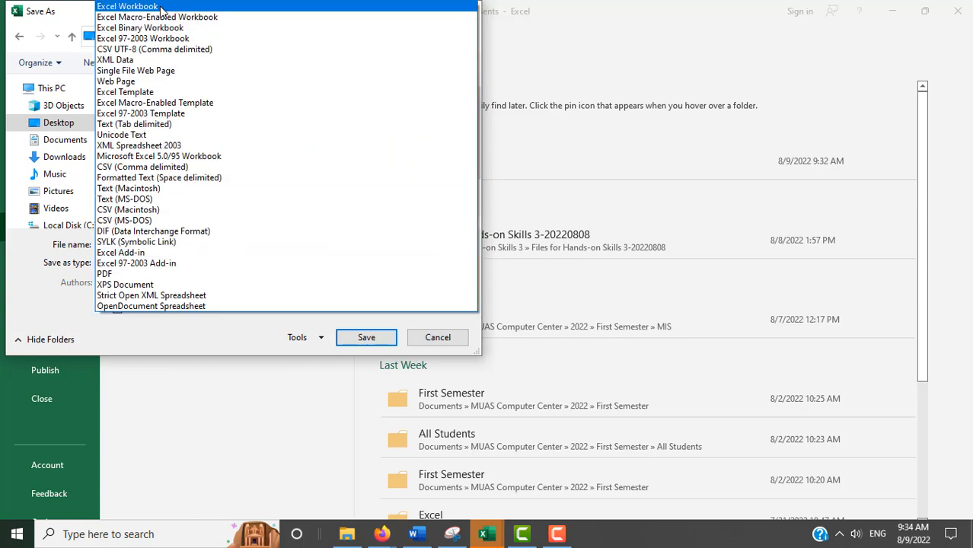
pyautogui.click(224, 348)
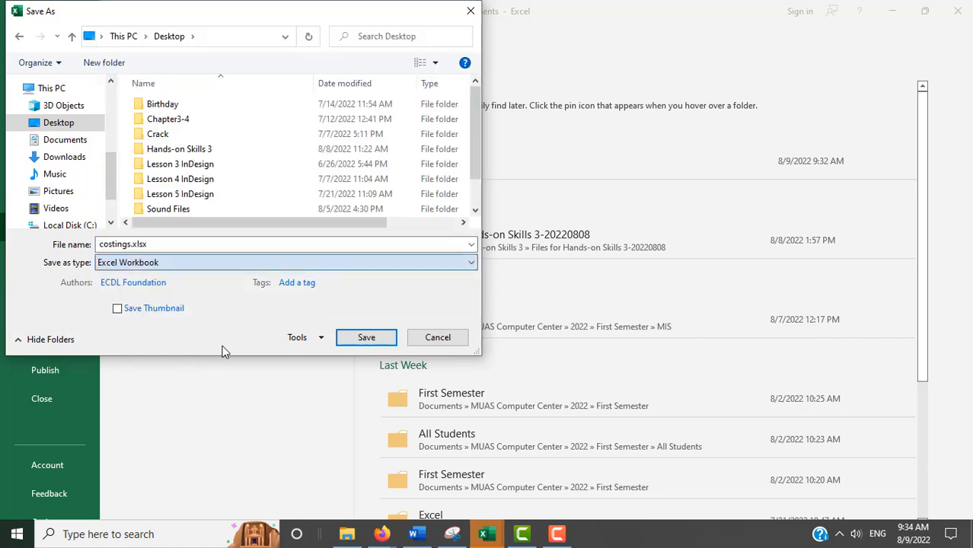
pyautogui.click(143, 244)
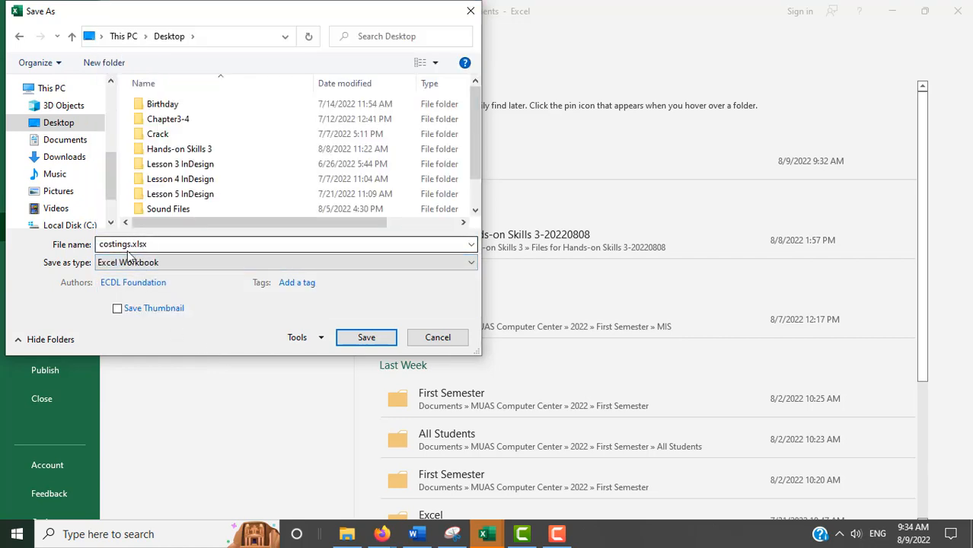
pyautogui.doubleClick(193, 248)
pyautogui.click(193, 248)
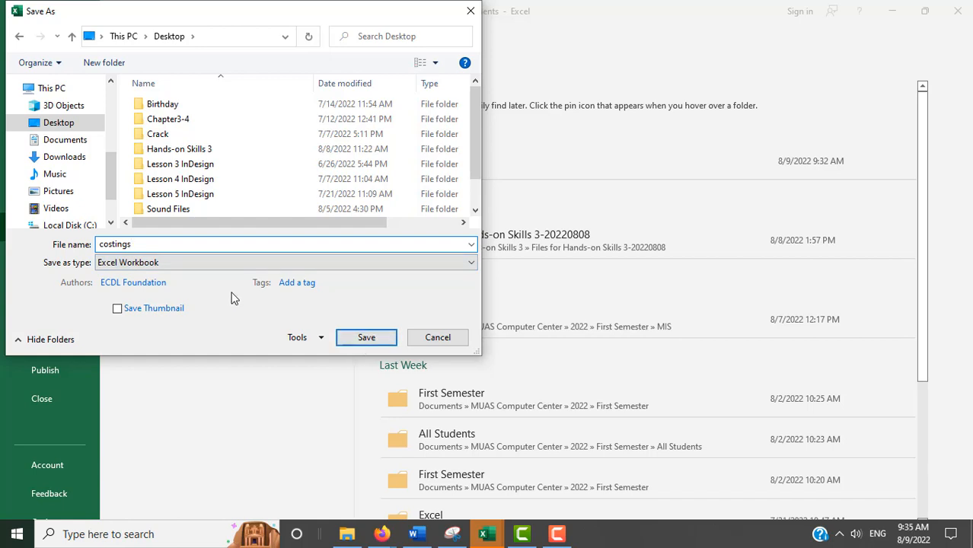
pyautogui.click(358, 344)
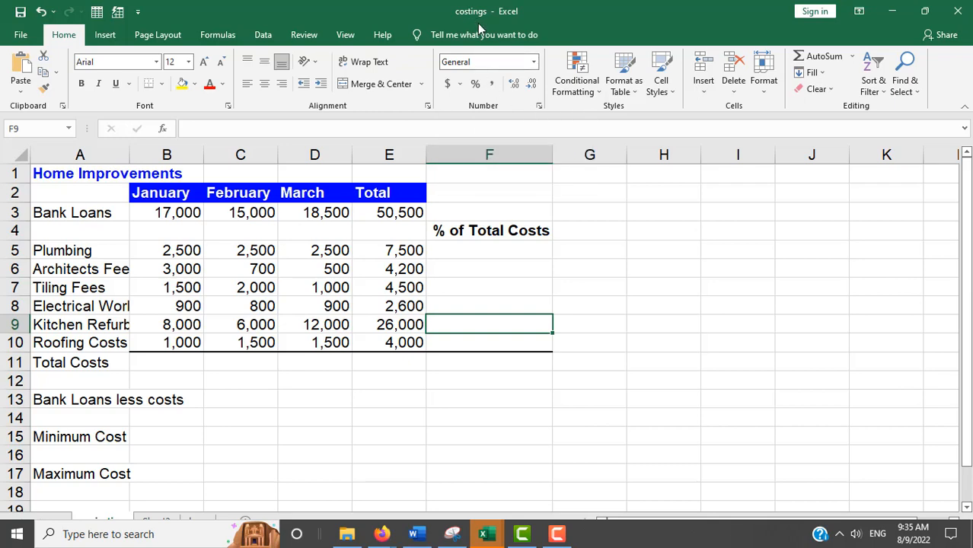
# Step: Set the projection sheet's zoom to 100%, then go back to the test instructions
pyautogui.hotkey('alt', 'Tab')
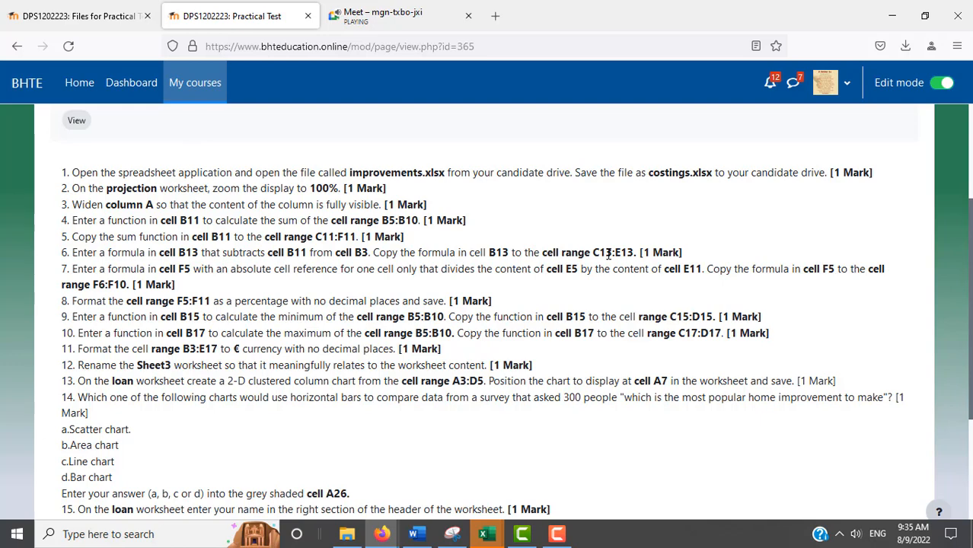
pyautogui.hotkey('alt', 'Tab')
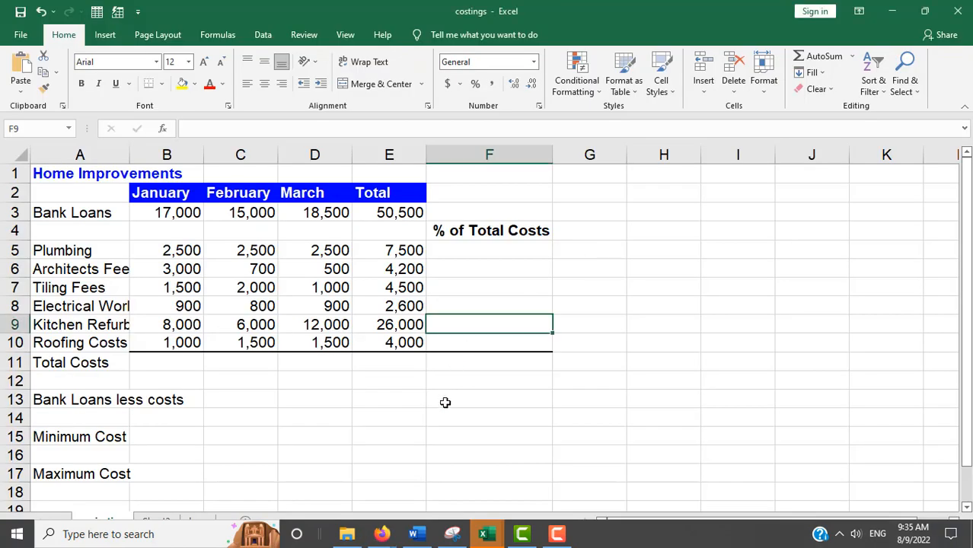
pyautogui.click(797, 438)
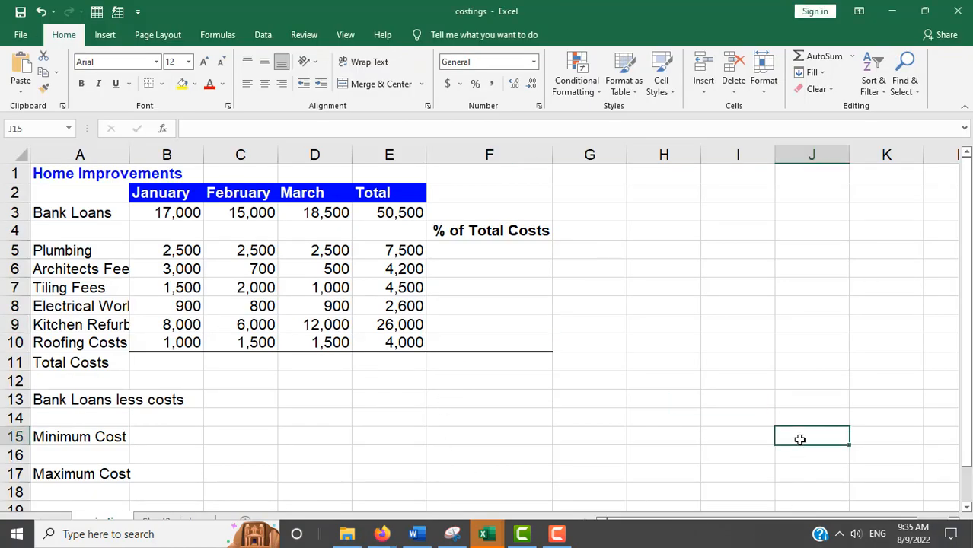
pyautogui.click(14, 532)
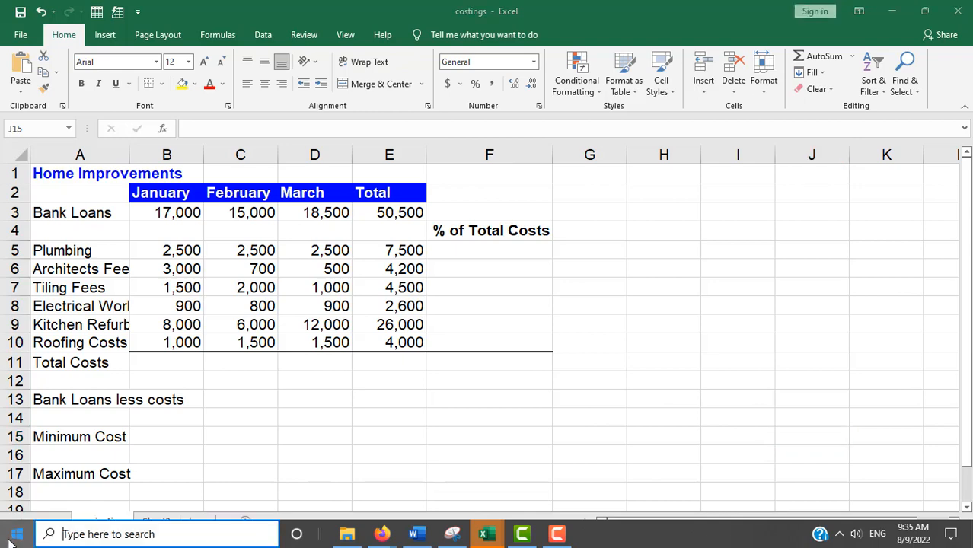
pyautogui.click(370, 525)
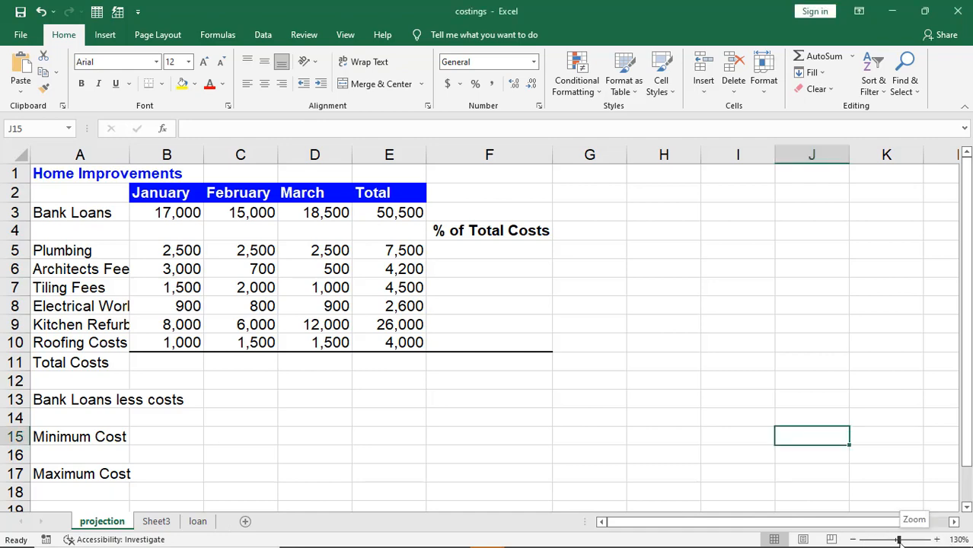
pyautogui.moveTo(898, 540); pyautogui.dragTo(896, 541)
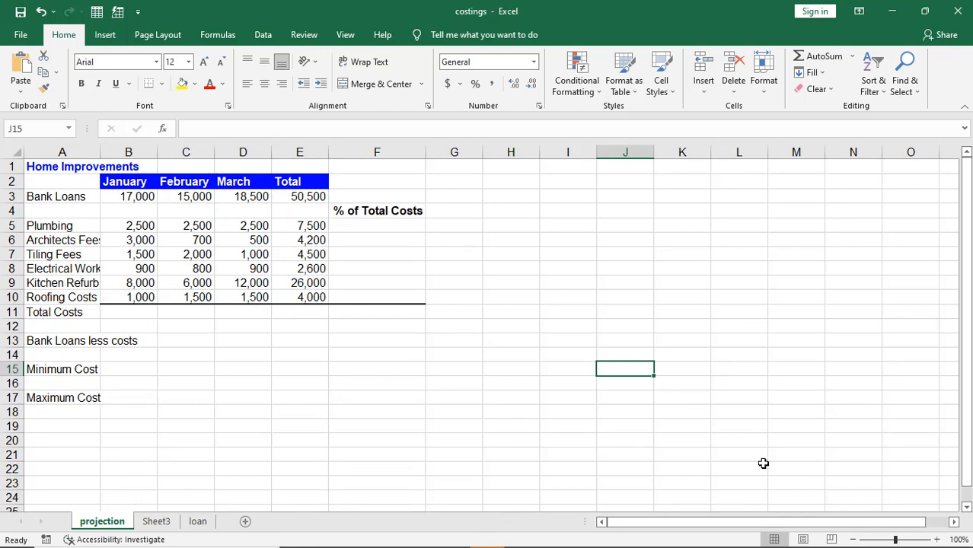
pyautogui.click(342, 34)
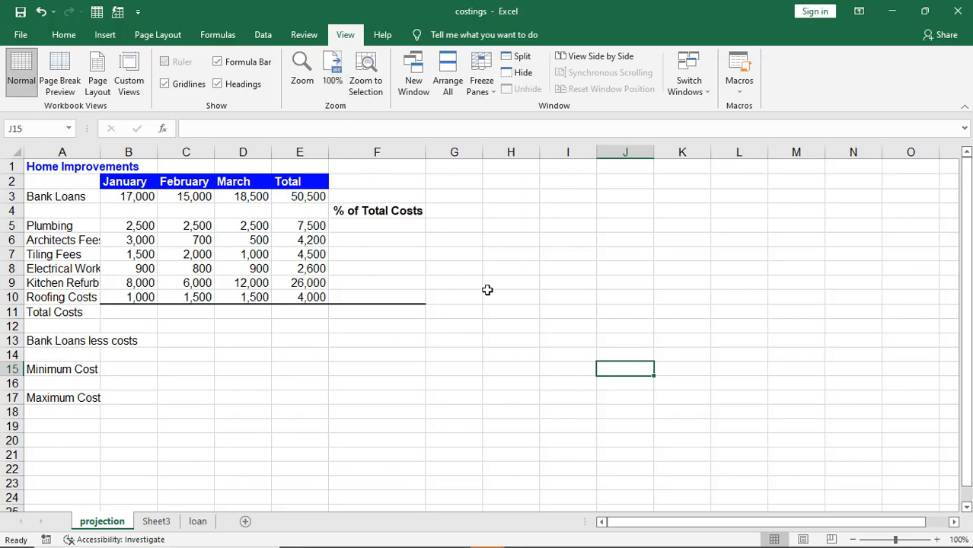
pyautogui.hotkey('alt', 'Tab')
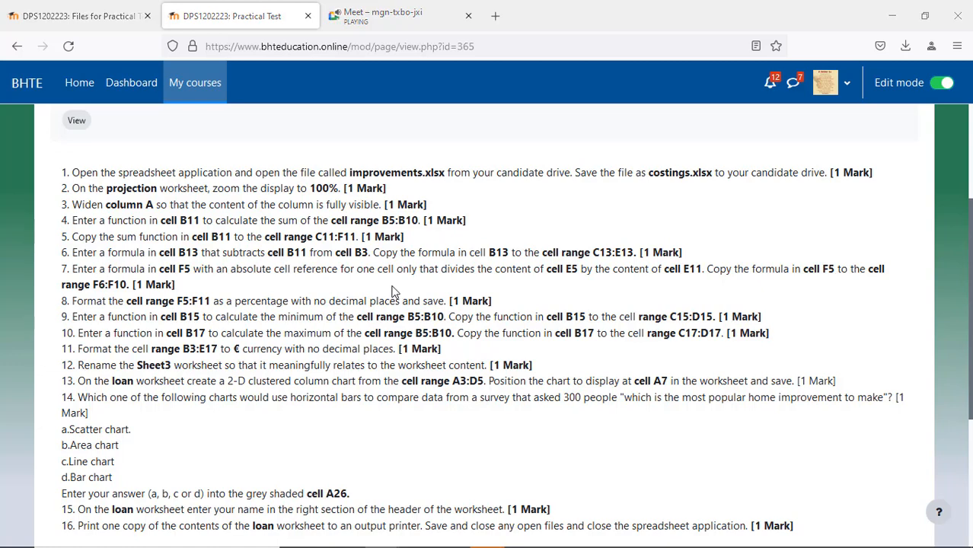
# Step: AutoFit column A so labels like Kitchen Refurbishment and Architects Fees show in full
pyautogui.hotkey('alt', 'Tab')
pyautogui.click(63, 240)
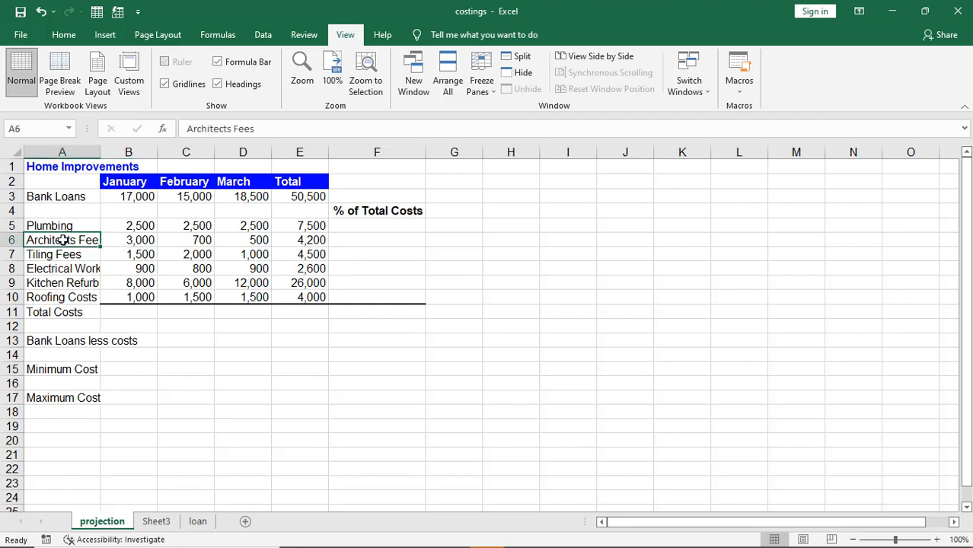
pyautogui.click(74, 268)
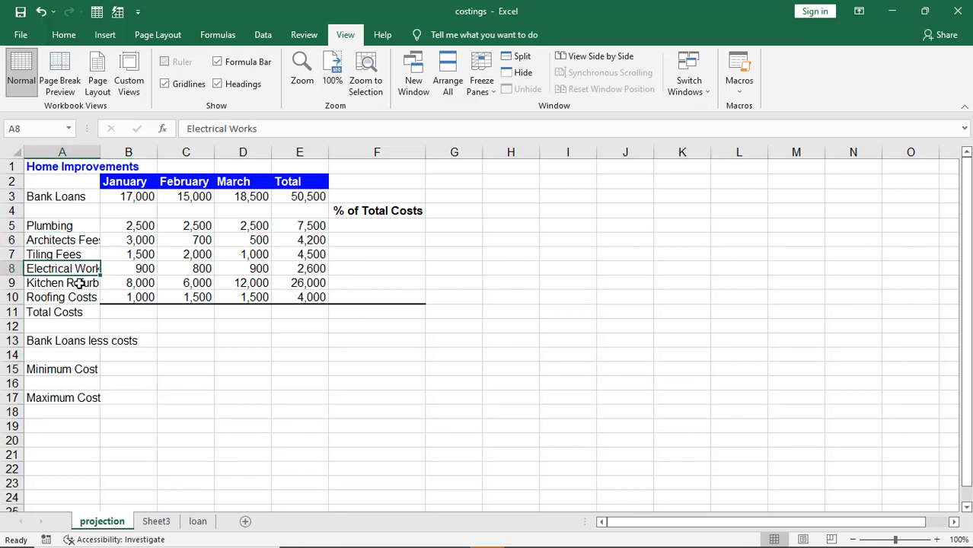
pyautogui.click(76, 282)
pyautogui.click(71, 298)
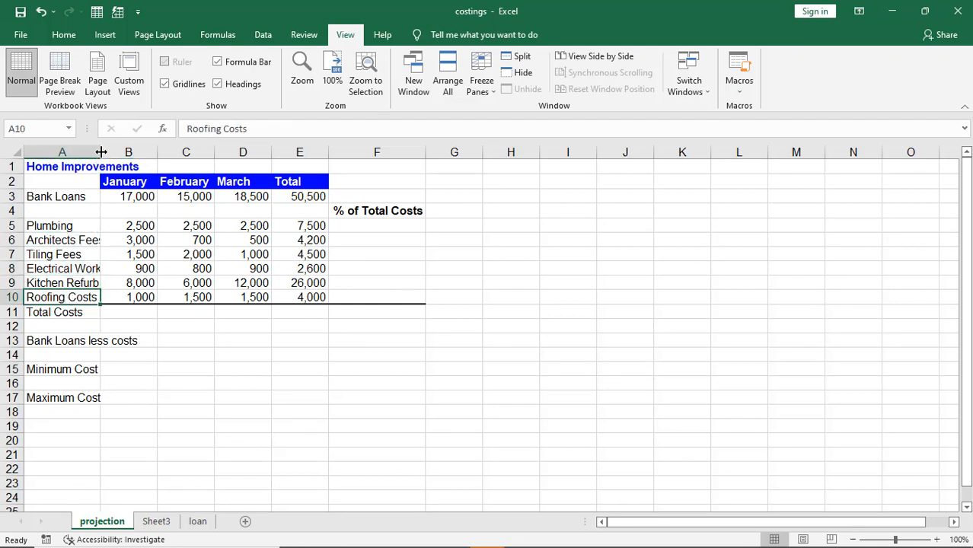
pyautogui.moveTo(101, 156); pyautogui.dragTo(144, 152)
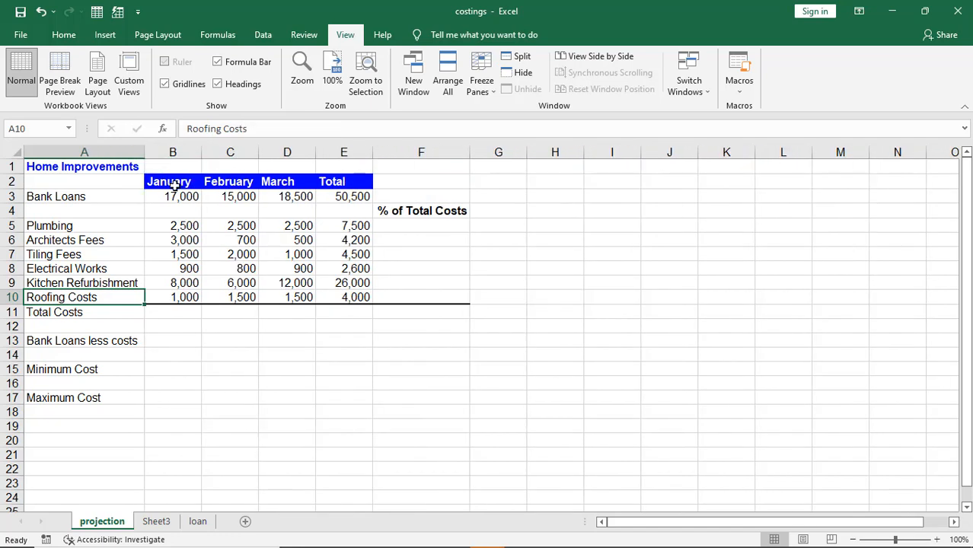
pyautogui.doubleClick(142, 151)
pyautogui.moveTo(142, 152); pyautogui.dragTo(111, 152)
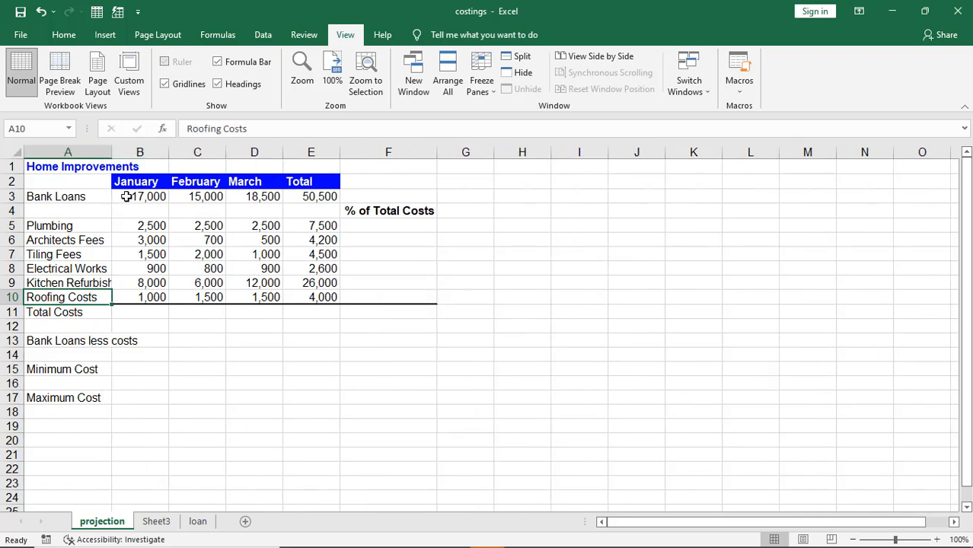
pyautogui.doubleClick(112, 151)
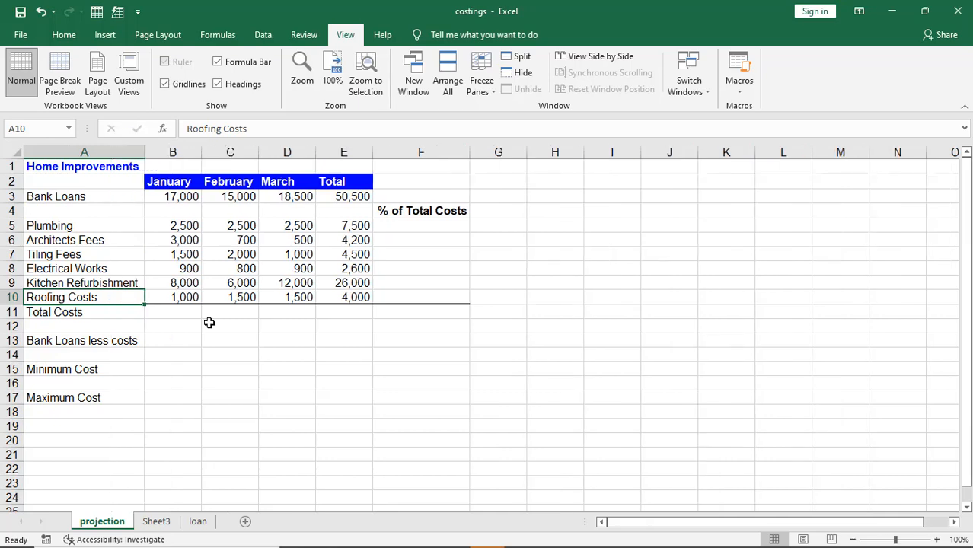
pyautogui.click(242, 385)
pyautogui.hotkey('alt', 'Tab')
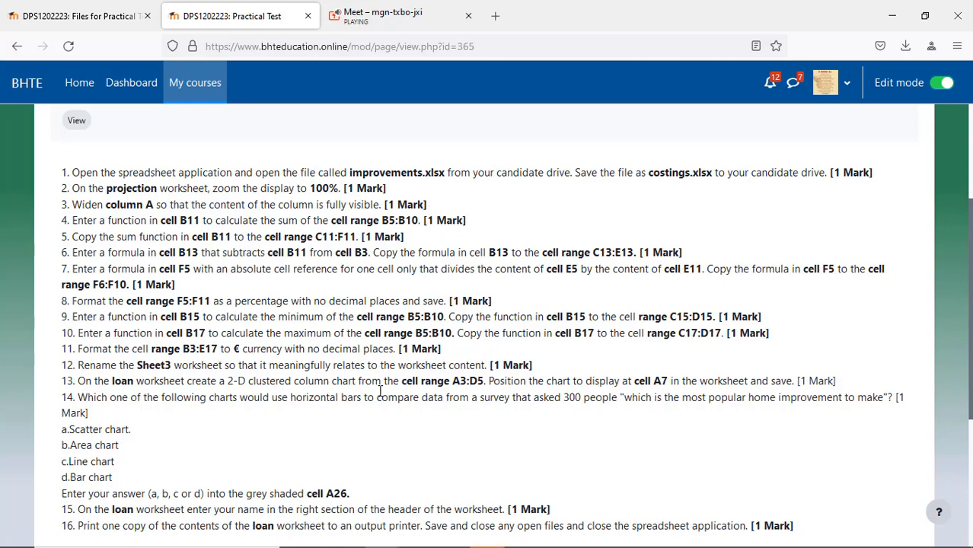
# Step: Enter =SUM(B5:B10) in B11 so January's costs total 16,900
pyautogui.hotkey('alt', 'Tab')
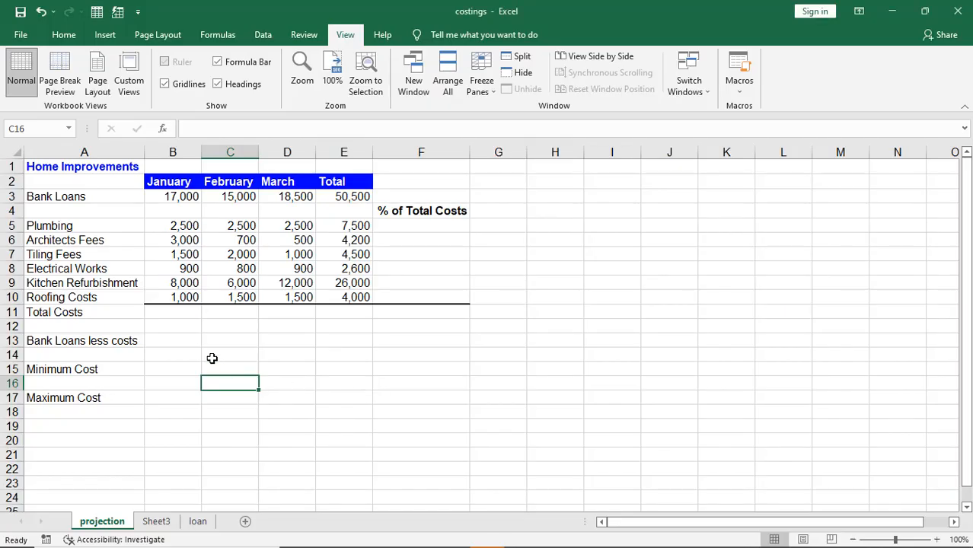
pyautogui.click(174, 316)
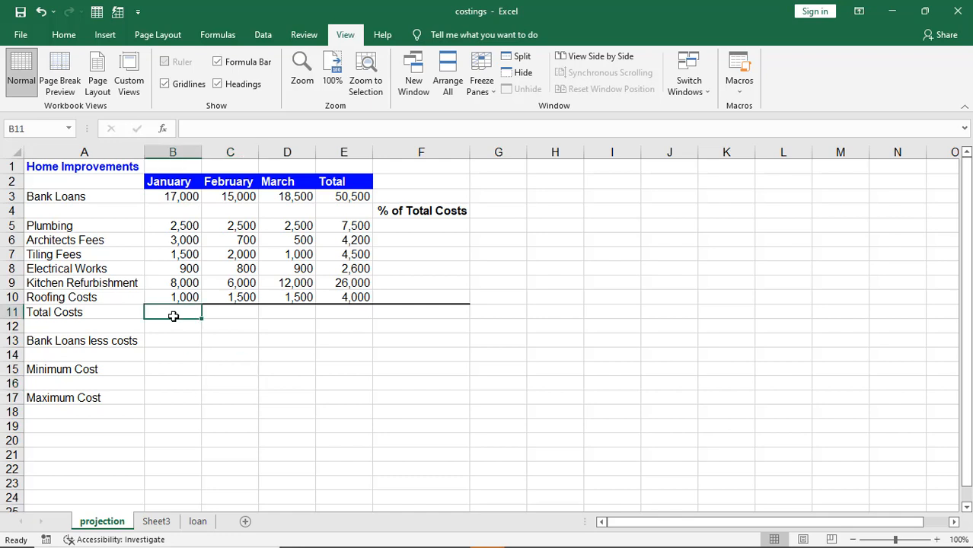
pyautogui.moveTo(176, 226); pyautogui.dragTo(181, 298)
pyautogui.click(171, 312)
pyautogui.write('=su')
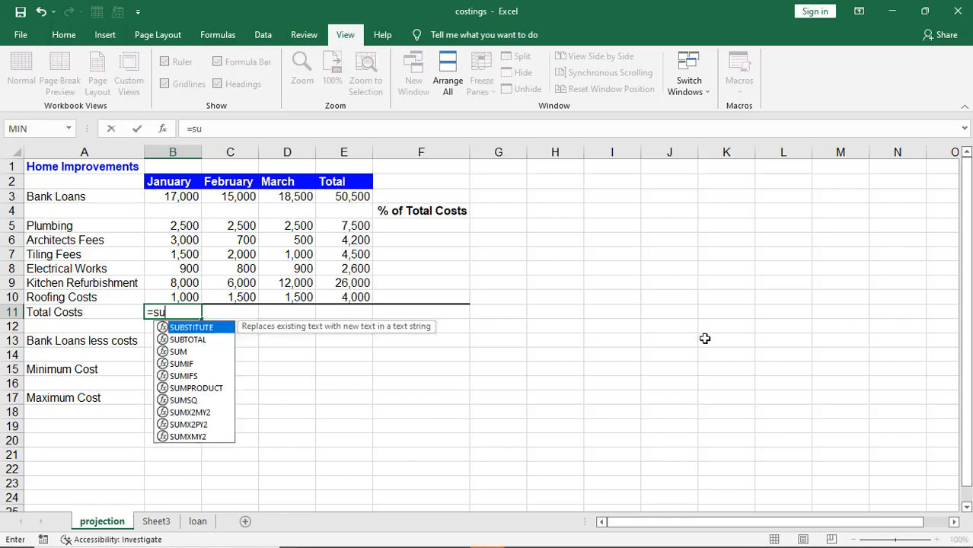
pyautogui.write('m(')
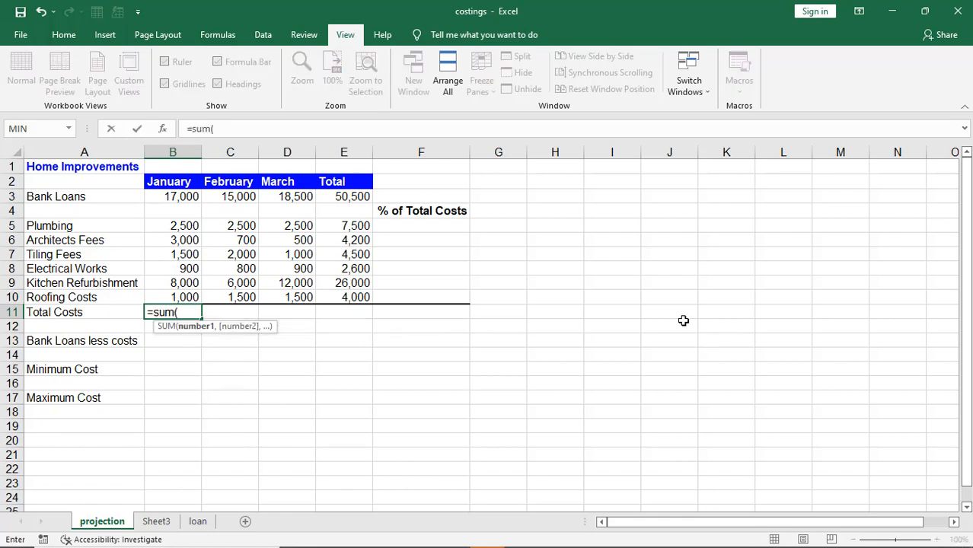
pyautogui.moveTo(177, 226); pyautogui.dragTo(178, 296)
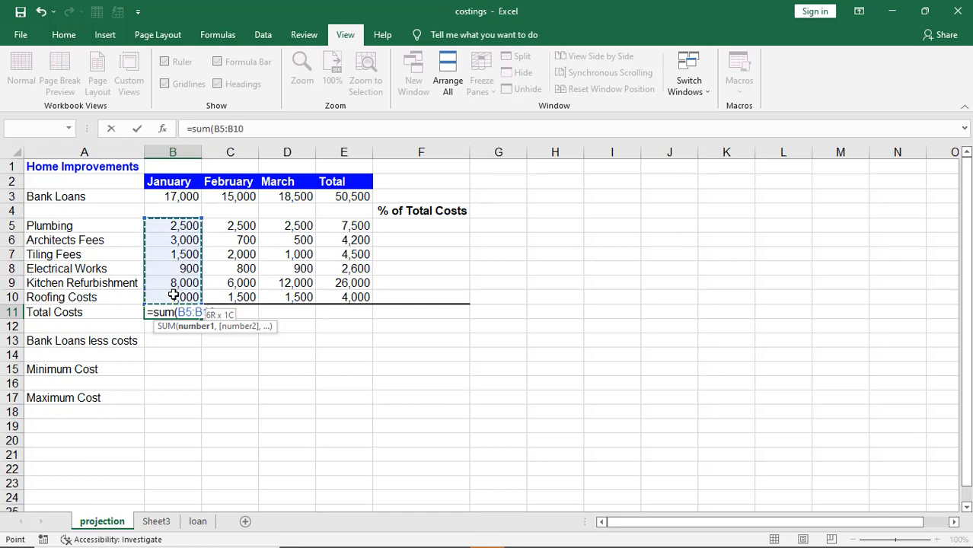
pyautogui.write(')')
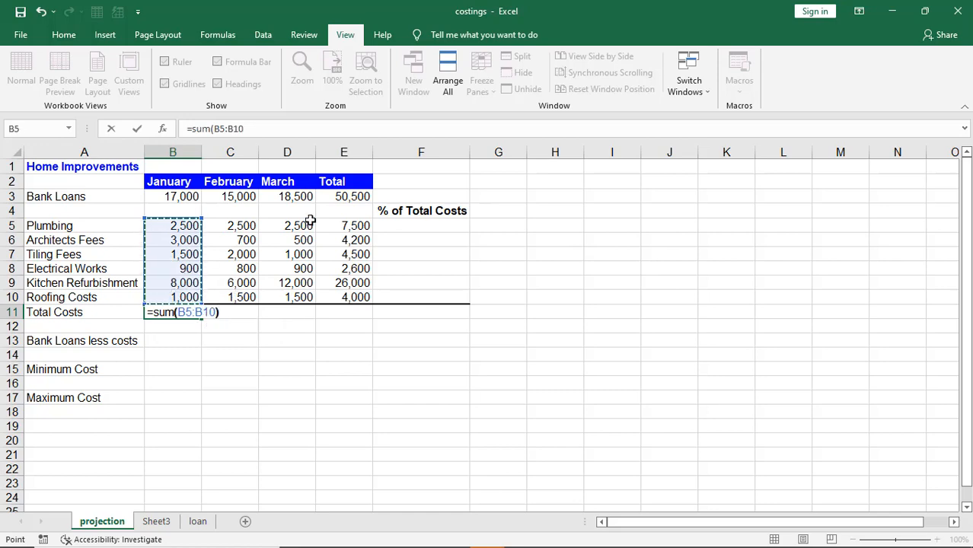
pyautogui.press('Return')
pyautogui.hotkey('alt', 'Tab')
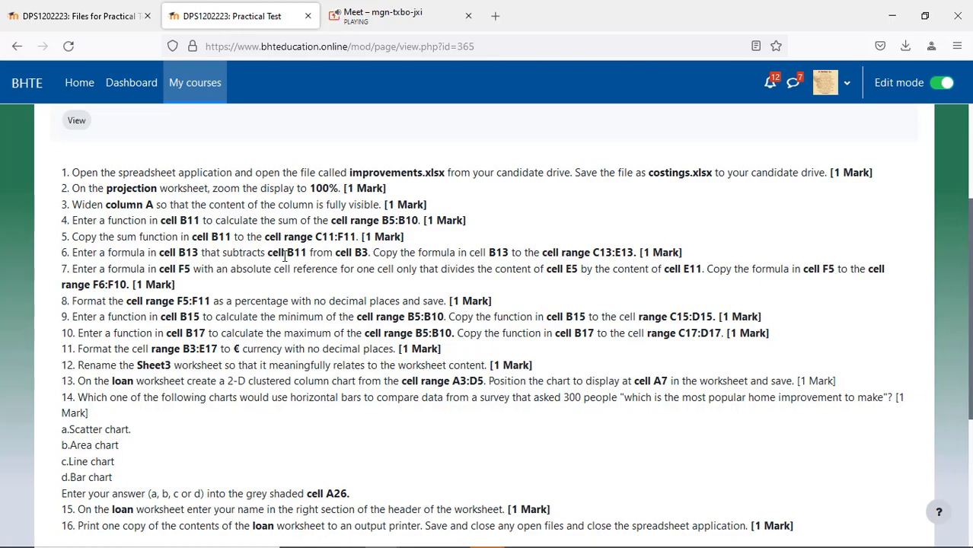
pyautogui.hotkey('alt', 'Tab')
# Step: Copy the B11 sum into C11:E11, giving totals 13,500, 18,400 and 48,800
pyautogui.click(172, 312)
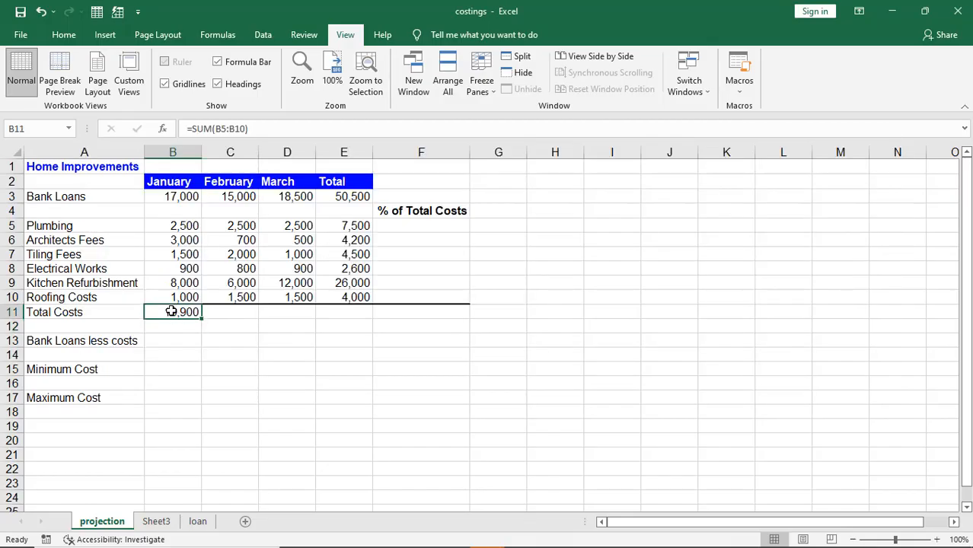
pyautogui.moveTo(210, 312); pyautogui.dragTo(348, 312)
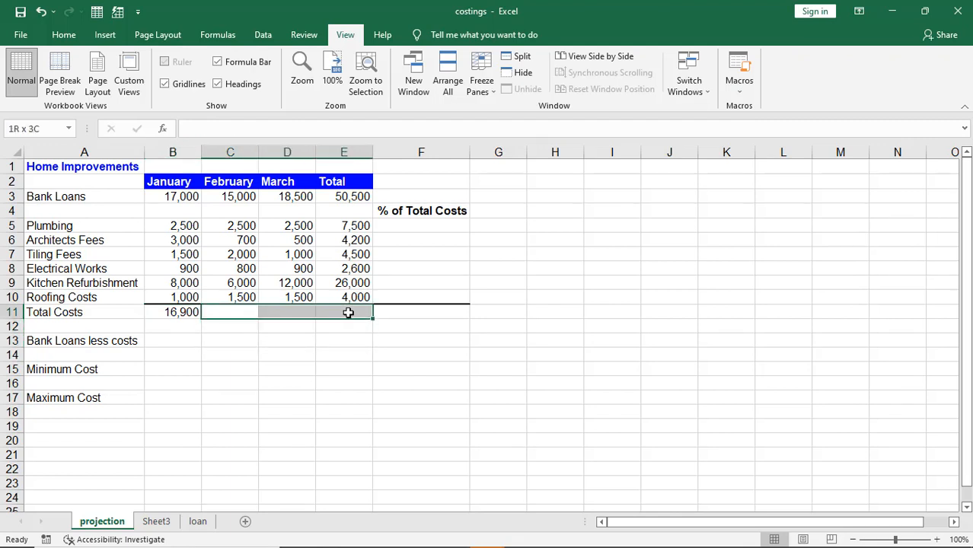
pyautogui.click(163, 310)
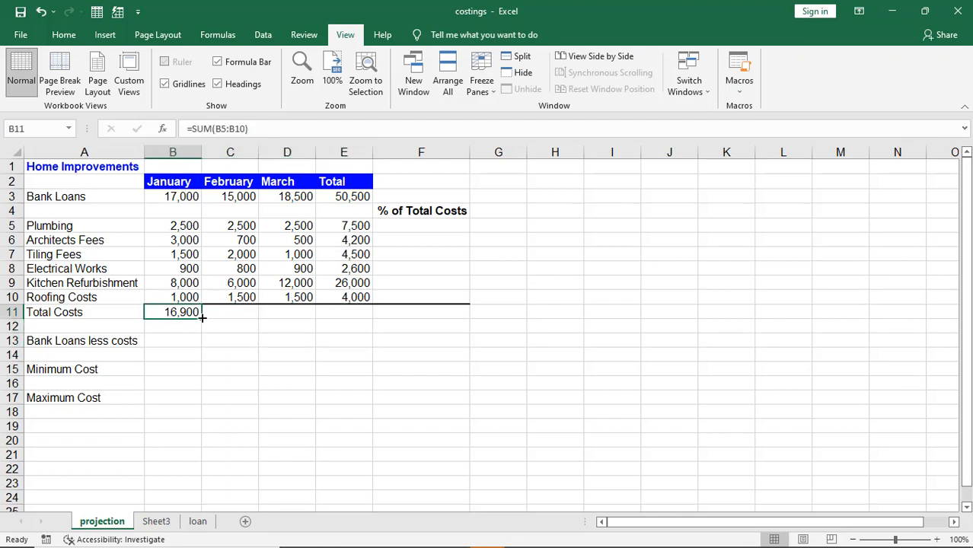
pyautogui.moveTo(202, 318); pyautogui.dragTo(371, 437)
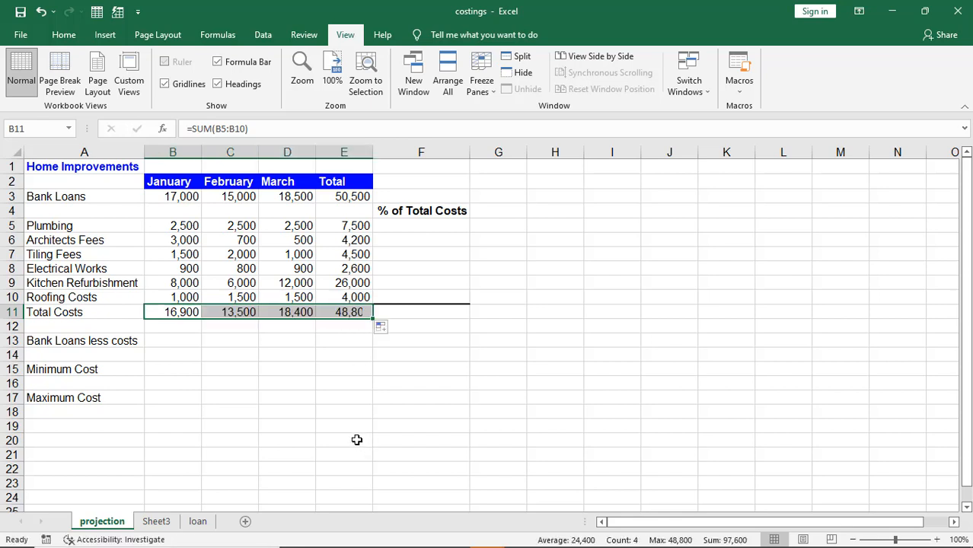
pyautogui.hotkey('ctrl', 'z')
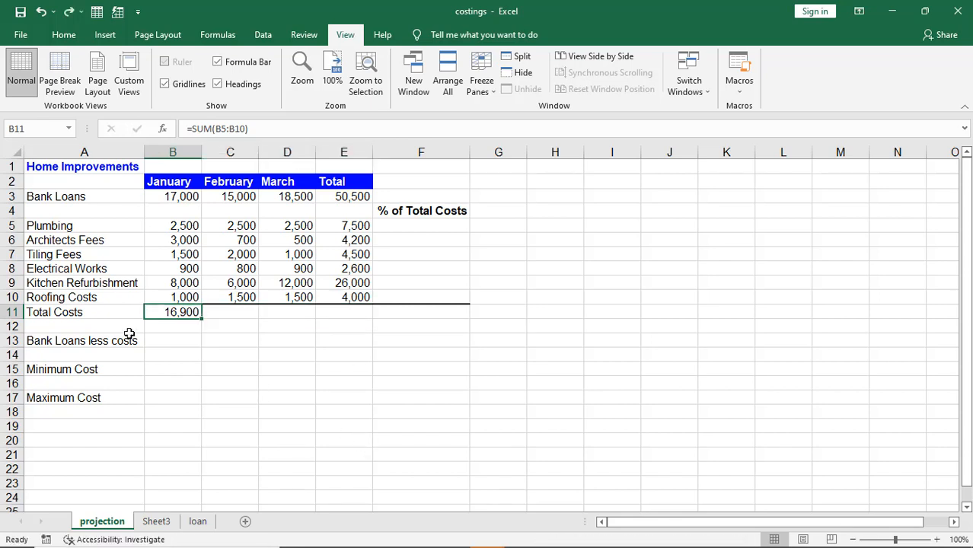
pyautogui.hotkey('ctrl', 'c')
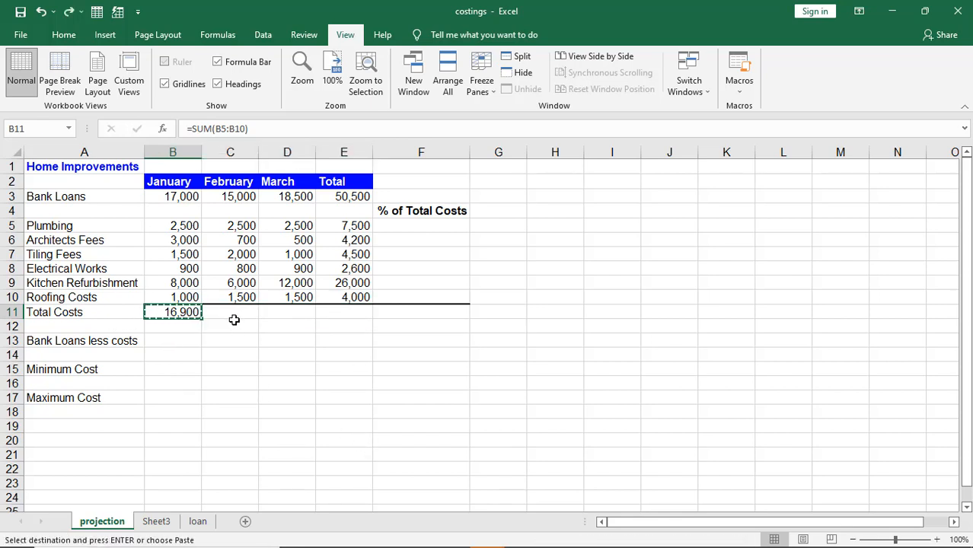
pyautogui.moveTo(225, 314); pyautogui.dragTo(346, 313)
pyautogui.hotkey('ctrl', 'v')
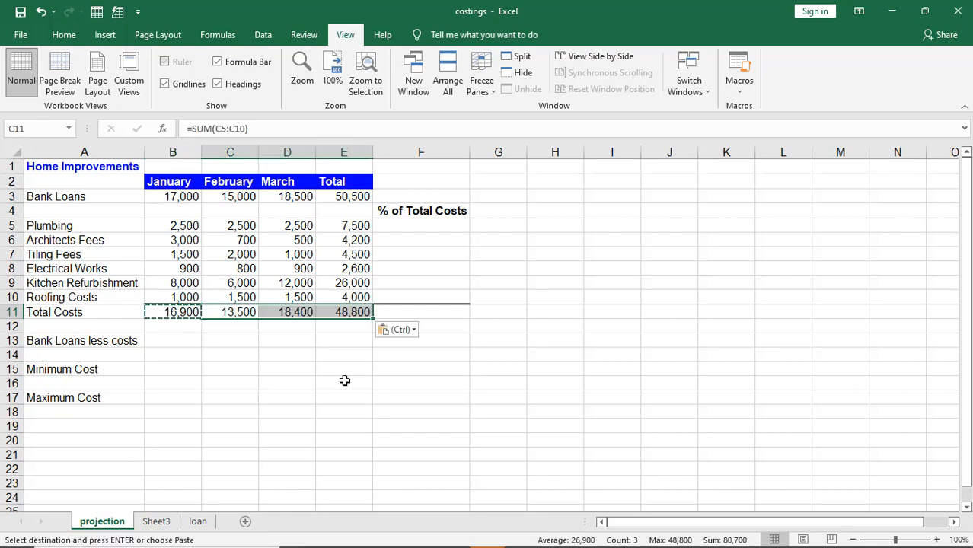
pyautogui.press('Escape')
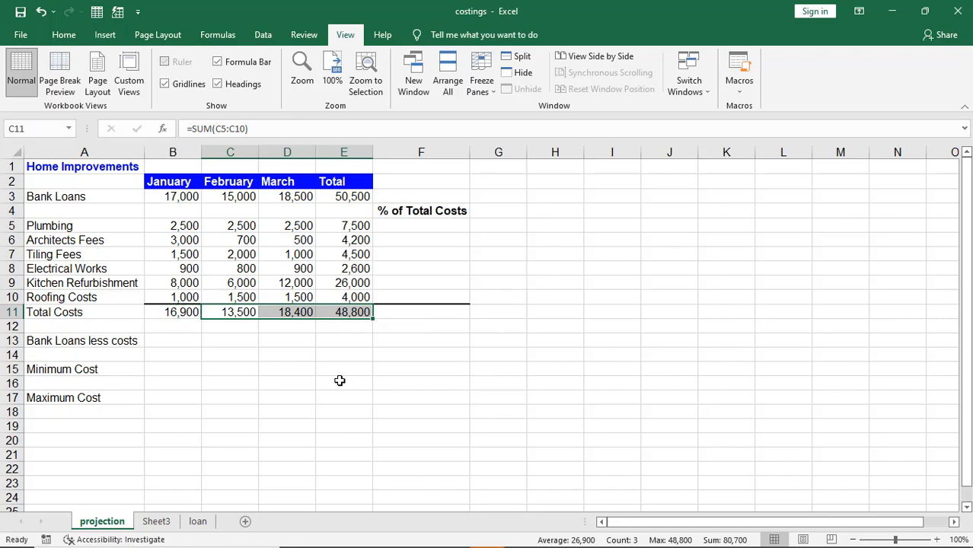
# Step: Check the next task in the instructions and select B13 for the following formula
pyautogui.hotkey('alt', 'Tab')
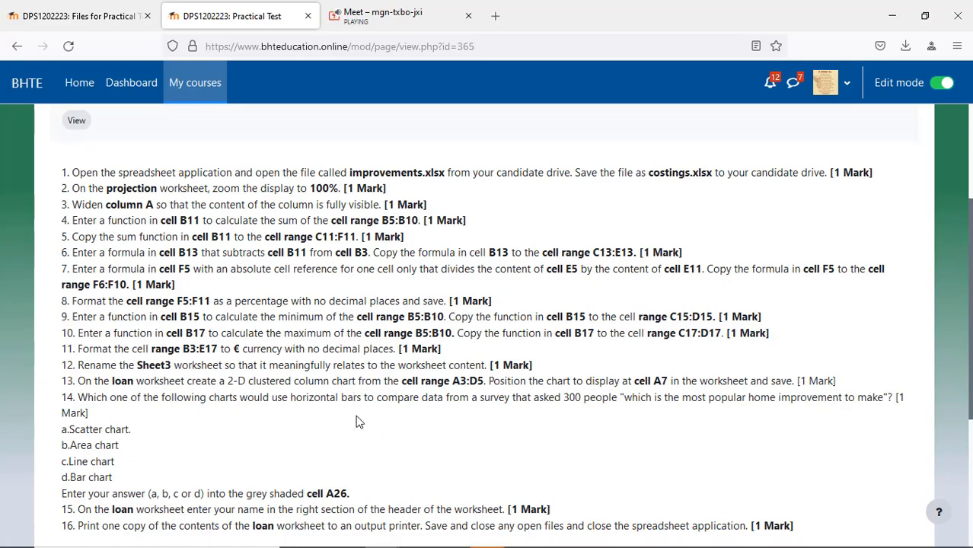
pyautogui.hotkey('alt', 'Tab')
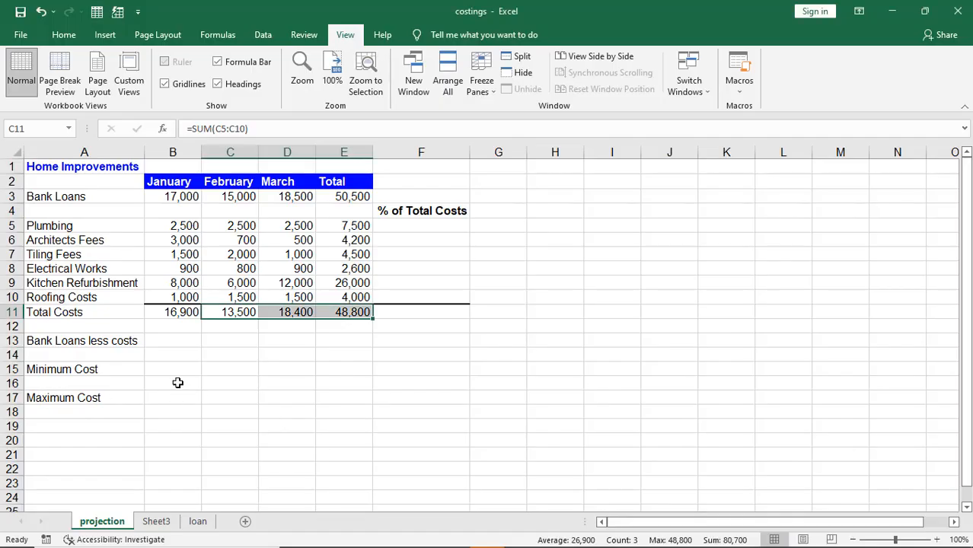
pyautogui.click(173, 340)
pyautogui.hotkey('alt', 'Tab')
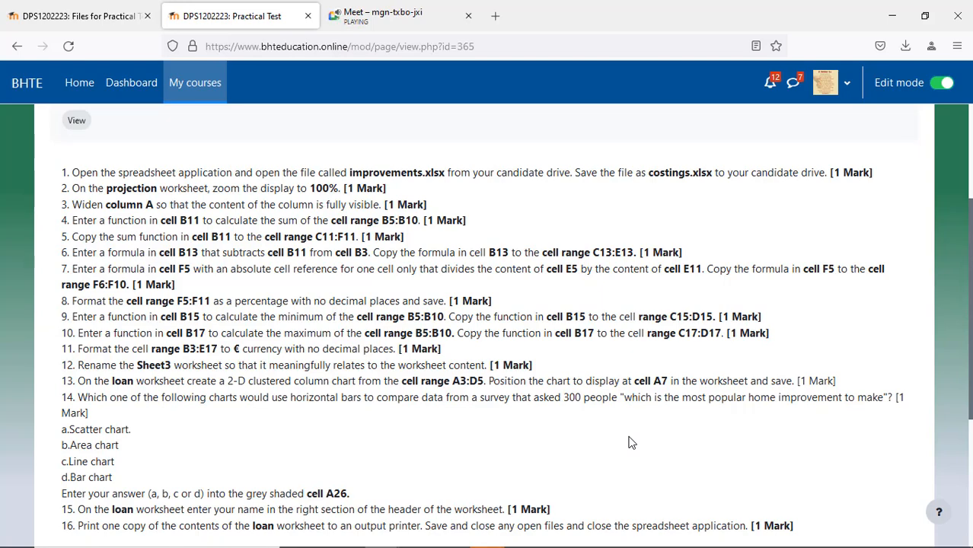
# Step: Enter =B3-B11 in B13 so January's loan less costs shows 100
pyautogui.hotkey('alt', 'Tab')
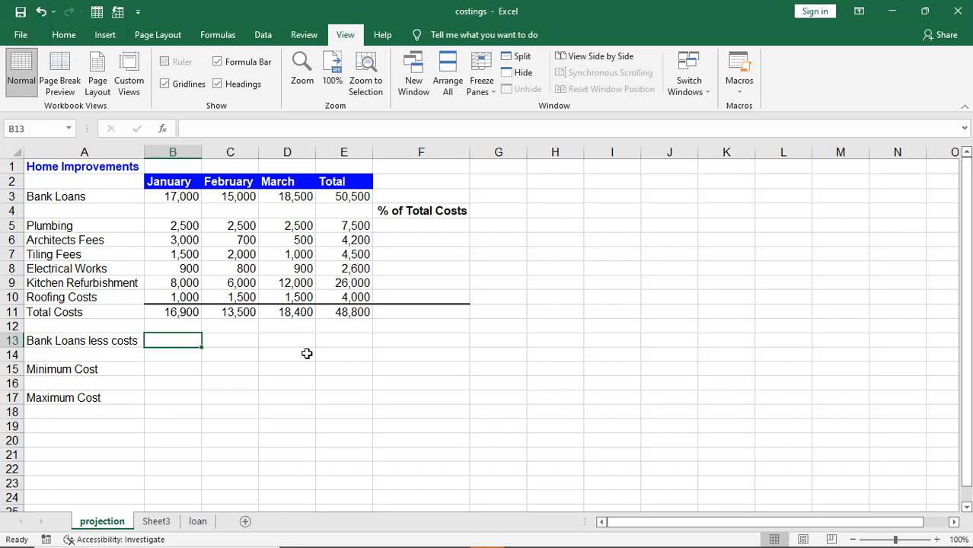
pyautogui.write('=')
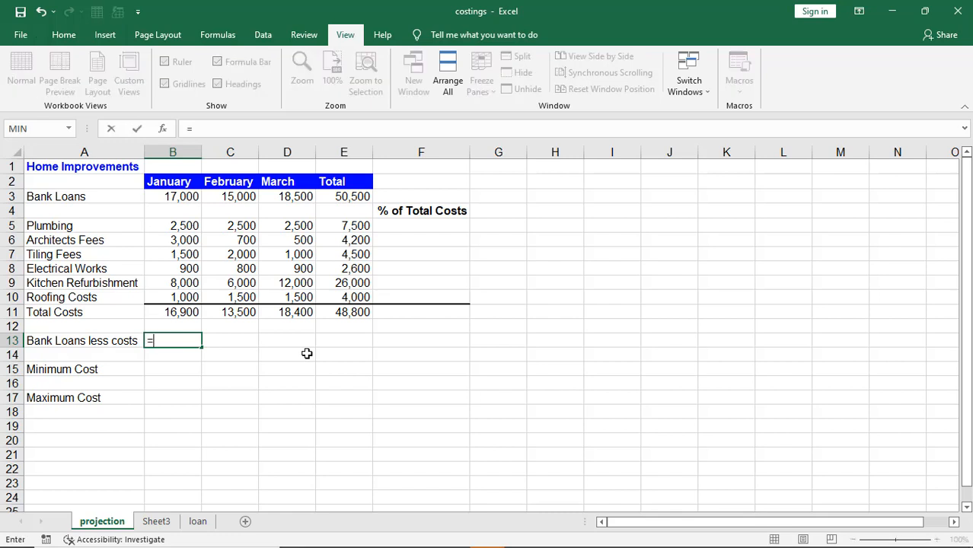
pyautogui.click(177, 196)
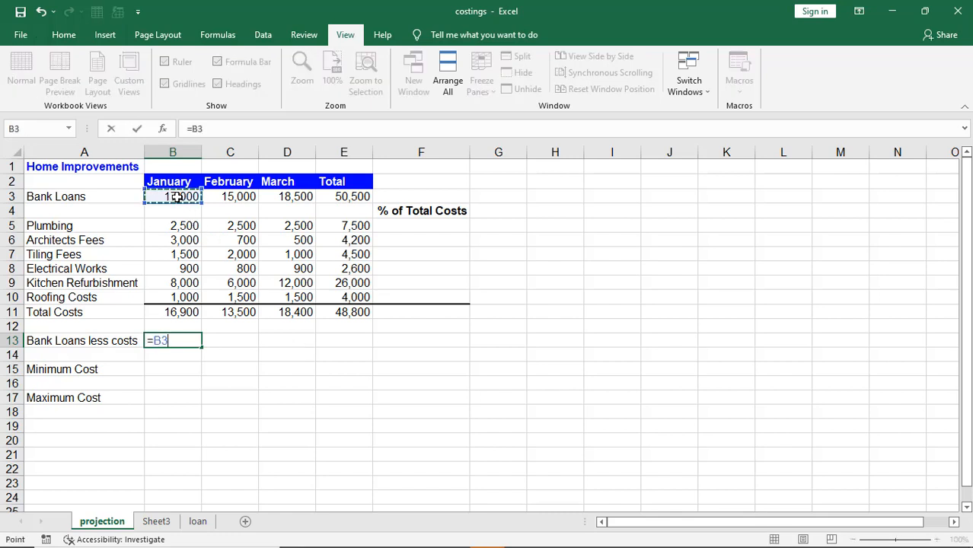
pyautogui.write('-')
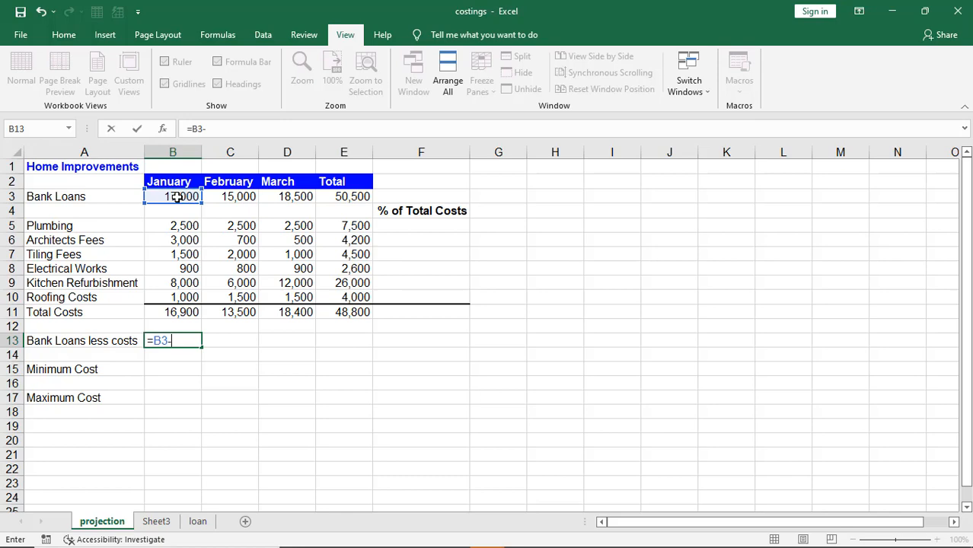
pyautogui.click(170, 312)
pyautogui.press('Return')
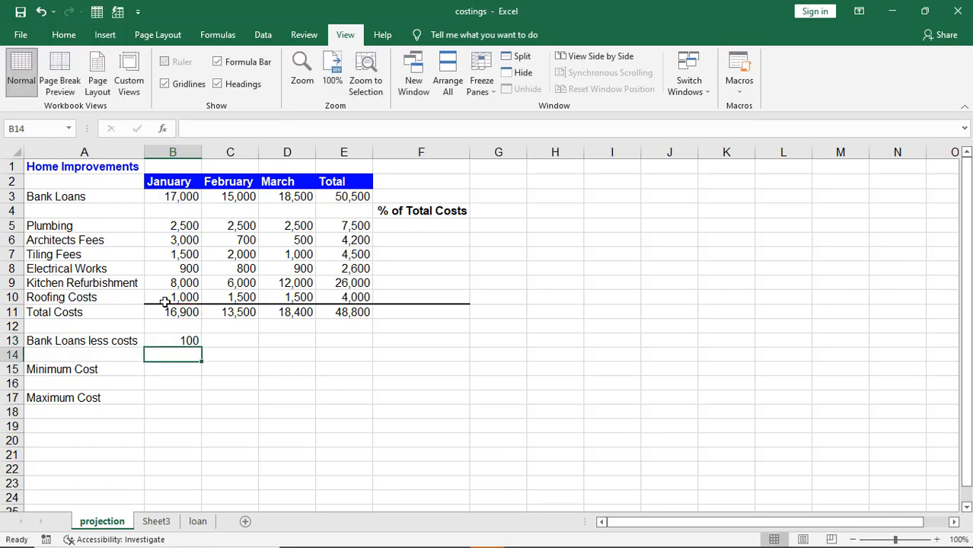
pyautogui.hotkey('alt', 'Tab')
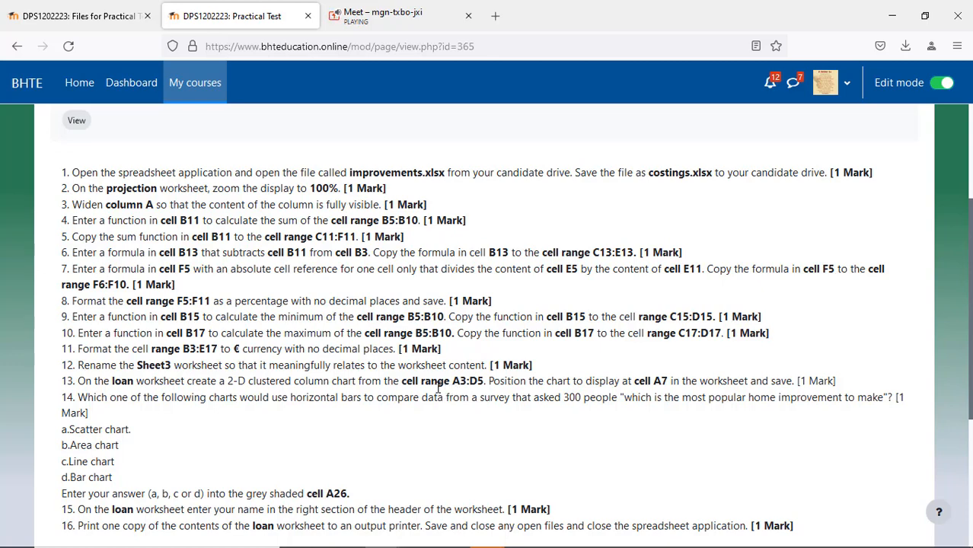
pyautogui.hotkey('alt', 'Tab')
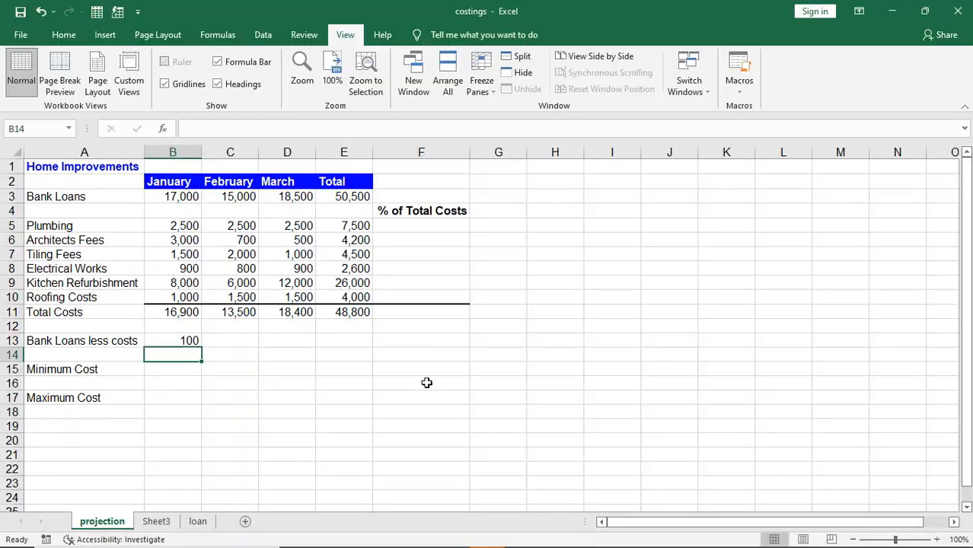
pyautogui.click(190, 339)
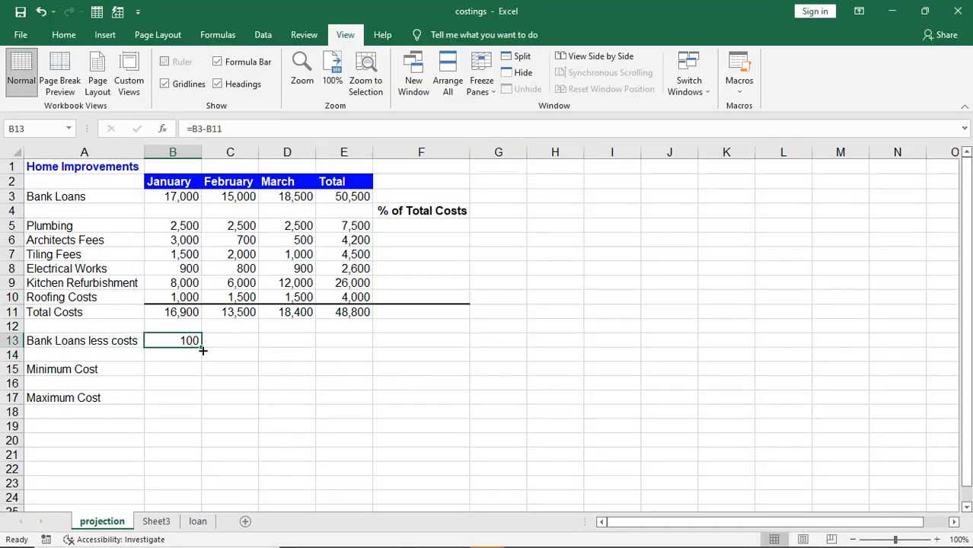
# Step: Fill the B13 formula across to E13, showing 1,500, 100 and 1,700
pyautogui.moveTo(202, 349); pyautogui.dragTo(364, 356)
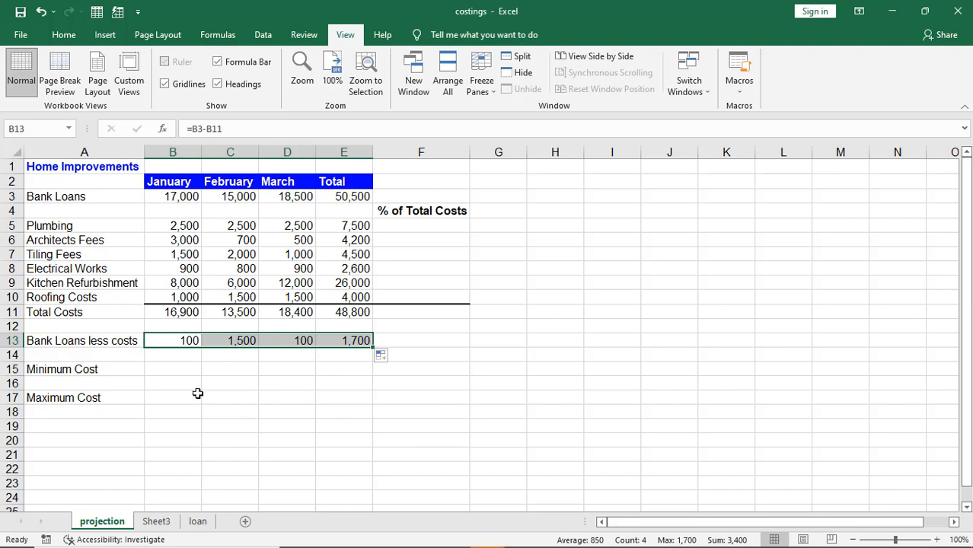
pyautogui.hotkey('alt', 'Tab')
pyautogui.hotkey('alt', 'Tab')
pyautogui.hotkey('alt', 'Tab')
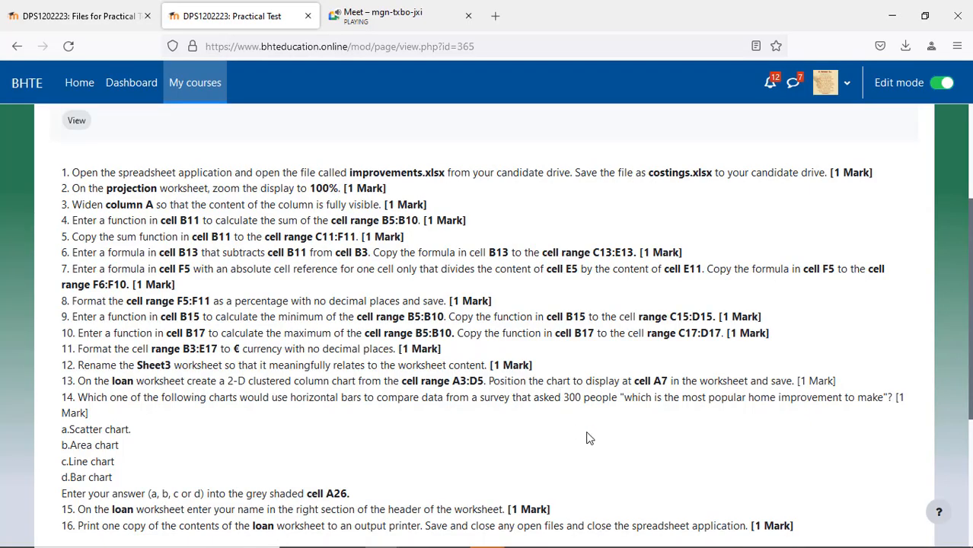
# Step: Scroll to task 7 in the instructions, then return to the workbook at cell F5
pyautogui.scroll(-2, 591, 432)
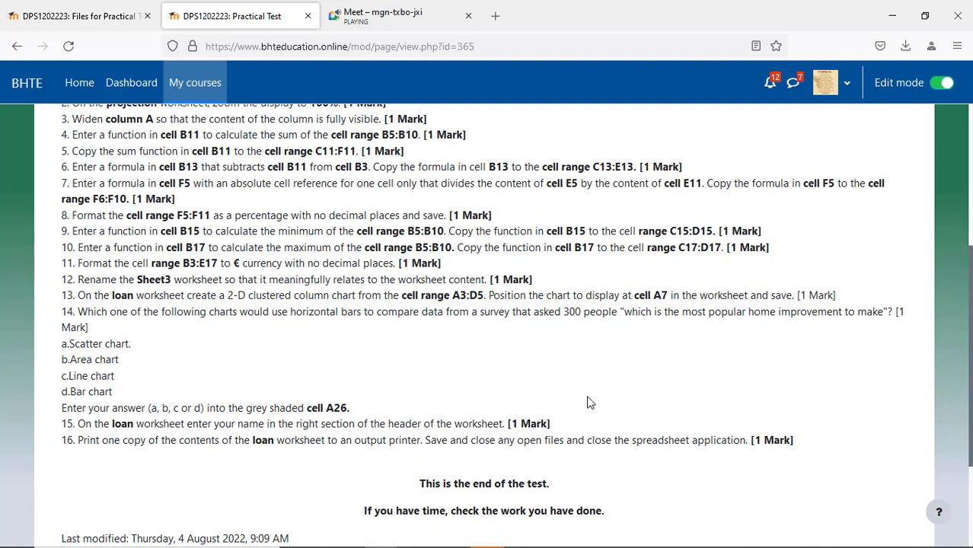
pyautogui.hotkey('alt', 'Tab')
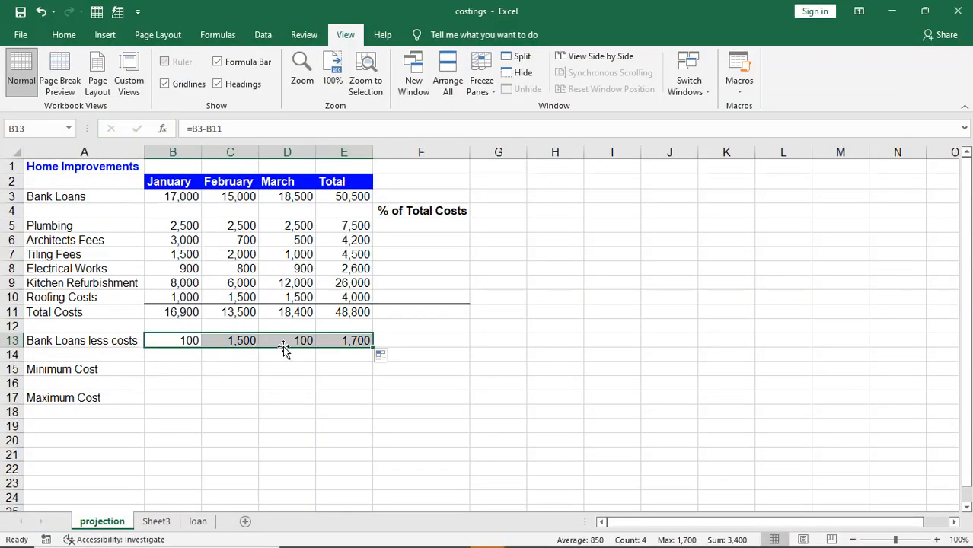
pyautogui.click(419, 226)
pyautogui.hotkey('alt', 'Tab')
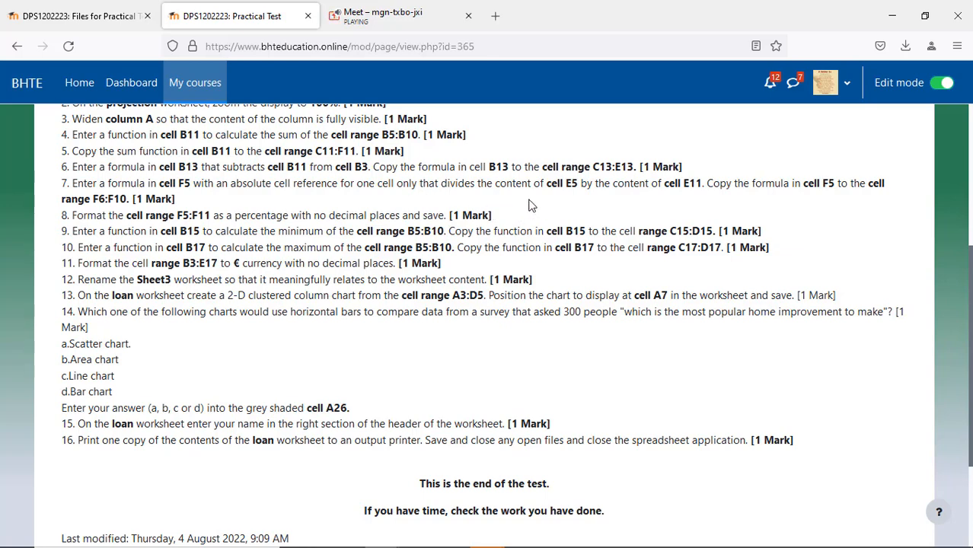
pyautogui.hotkey('alt', 'Tab')
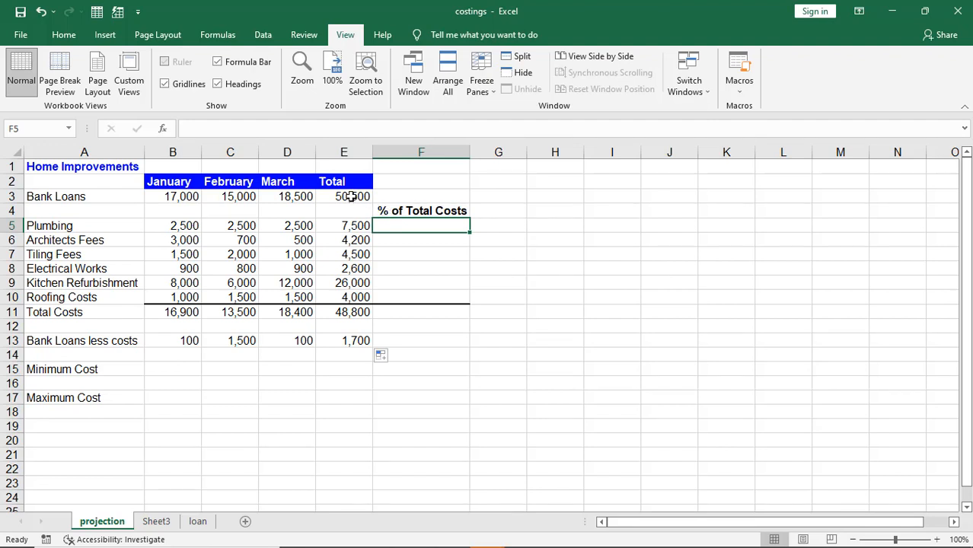
# Step: Inspect the Plumbing total in E5 and the grand total in E11 before writing the formula
pyautogui.click(344, 226)
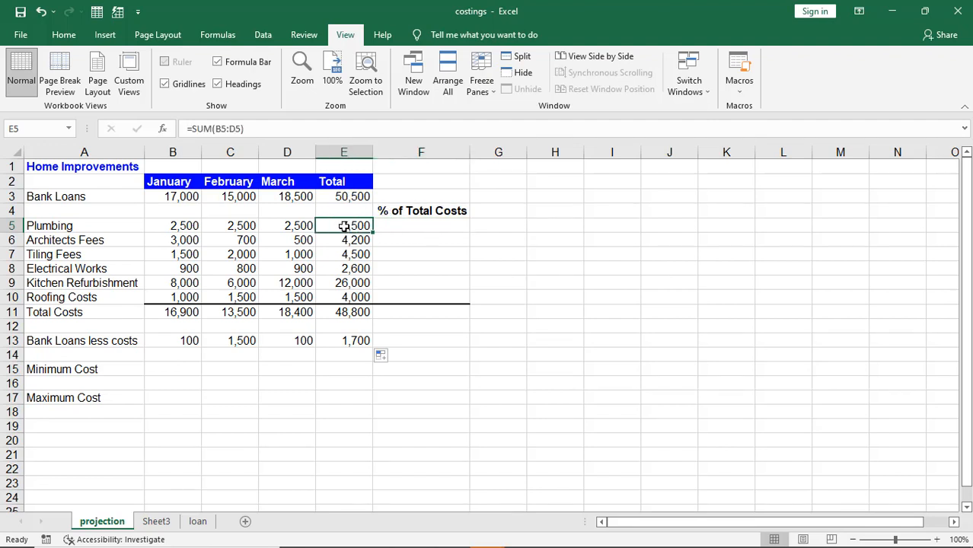
pyautogui.click(332, 312)
pyautogui.click(340, 226)
pyautogui.click(412, 225)
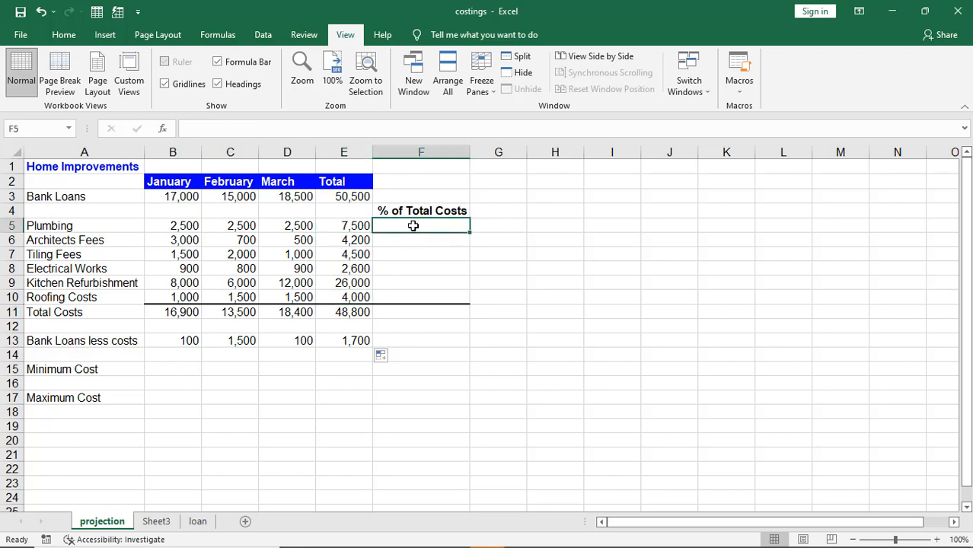
pyautogui.click(346, 226)
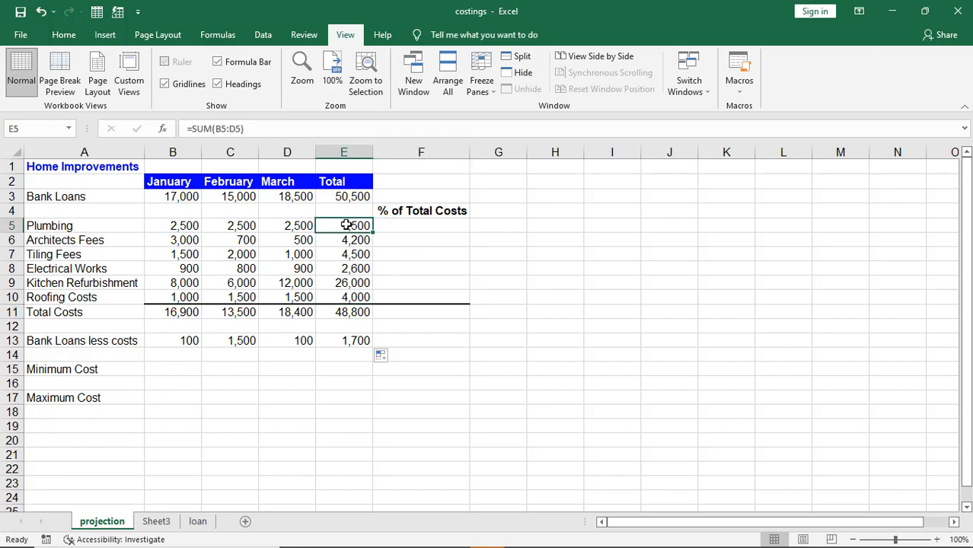
pyautogui.hotkey('alt', 'Tab')
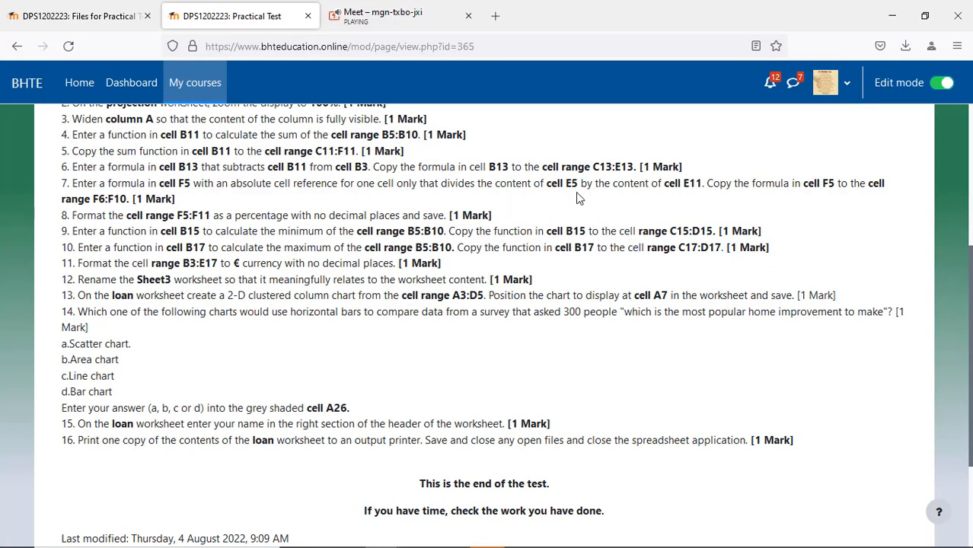
pyautogui.hotkey('alt', 'Tab')
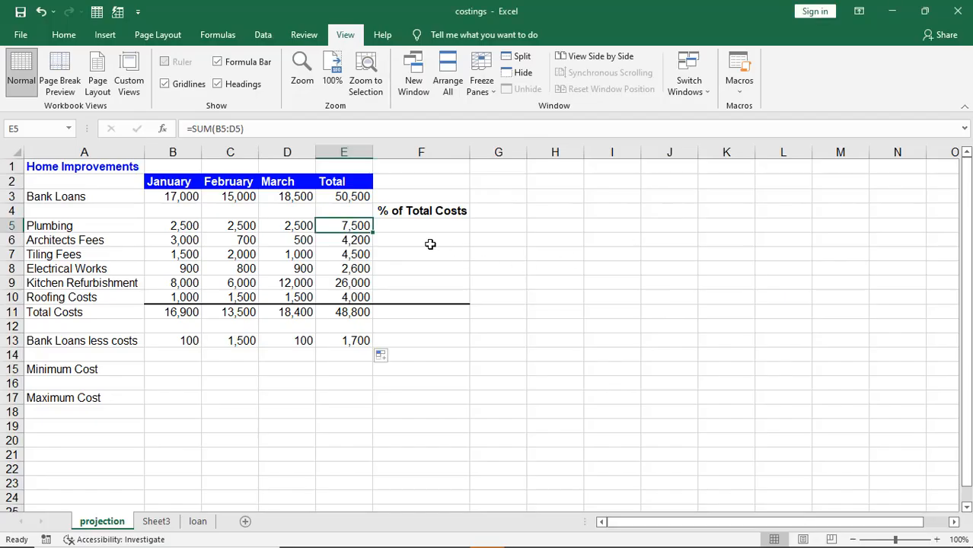
# Step: Enter =E5/E11 in F5, giving Plumbing's share of 0.153688525
pyautogui.click(422, 228)
pyautogui.write('=')
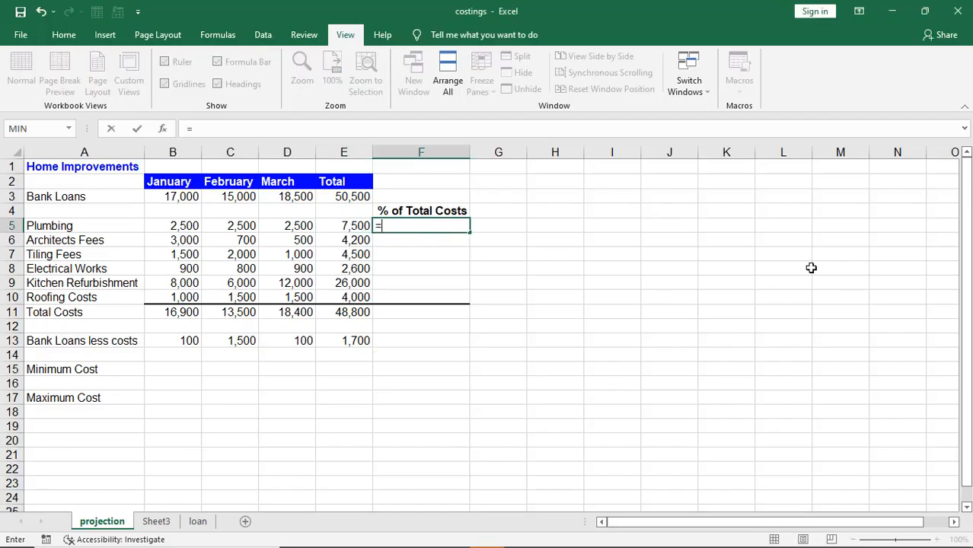
pyautogui.click(344, 228)
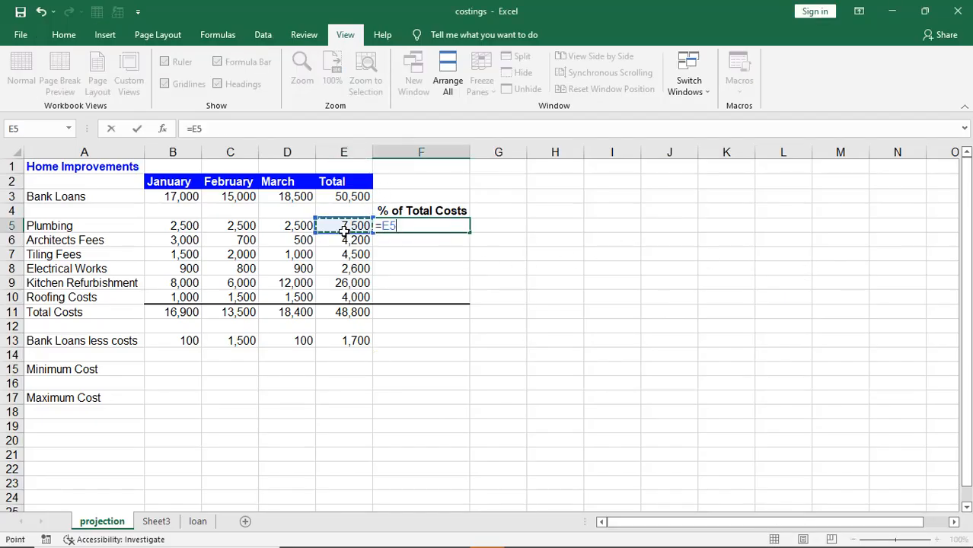
pyautogui.write('/')
pyautogui.click(335, 312)
pyautogui.press('Return')
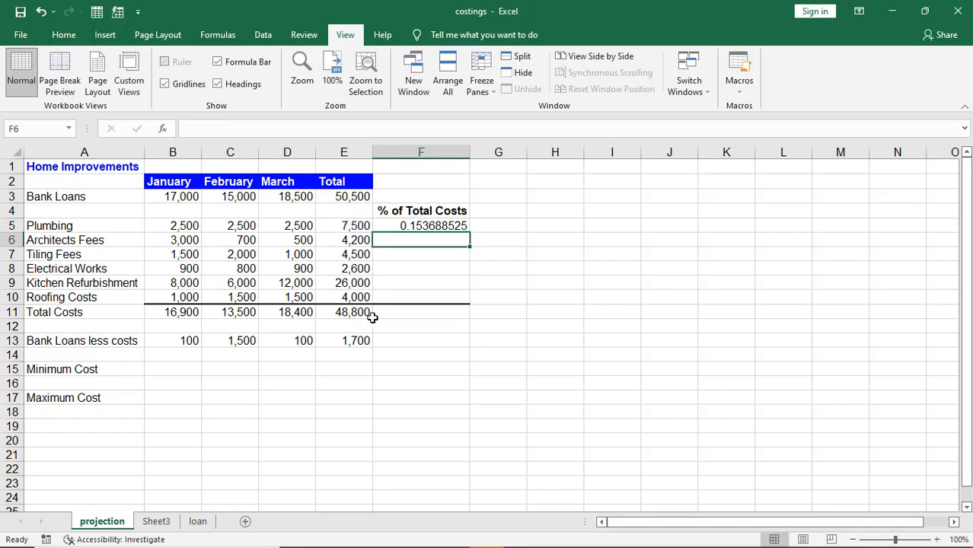
# Step: Review the F5 result against the test instructions and reselect F5 for copying
pyautogui.click(419, 225)
pyautogui.hotkey('alt', 'Tab')
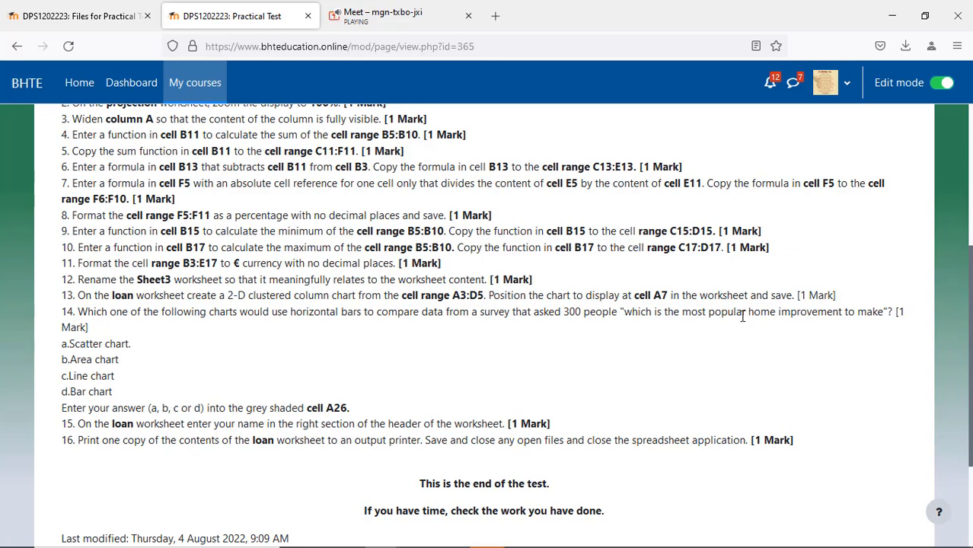
pyautogui.hotkey('alt', 'Tab')
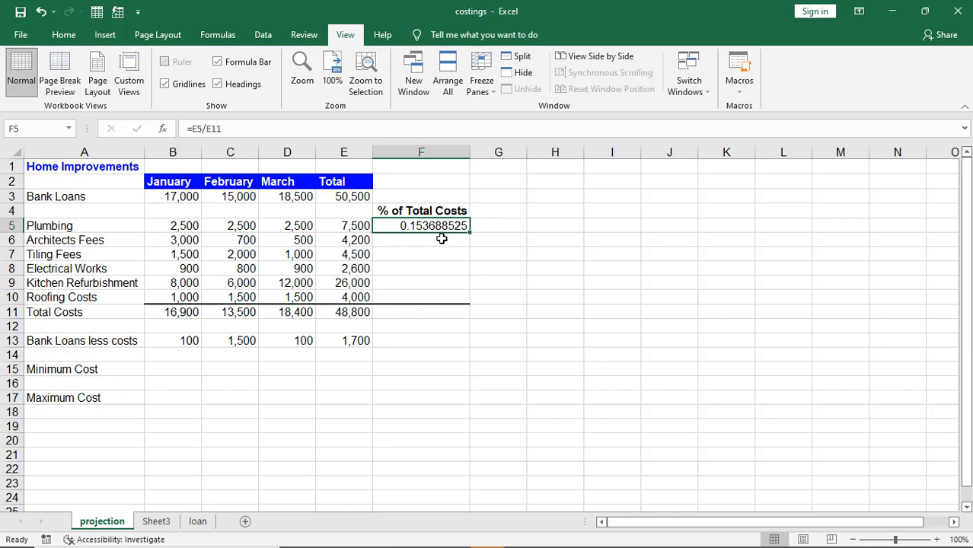
pyautogui.hotkey('alt', 'Tab')
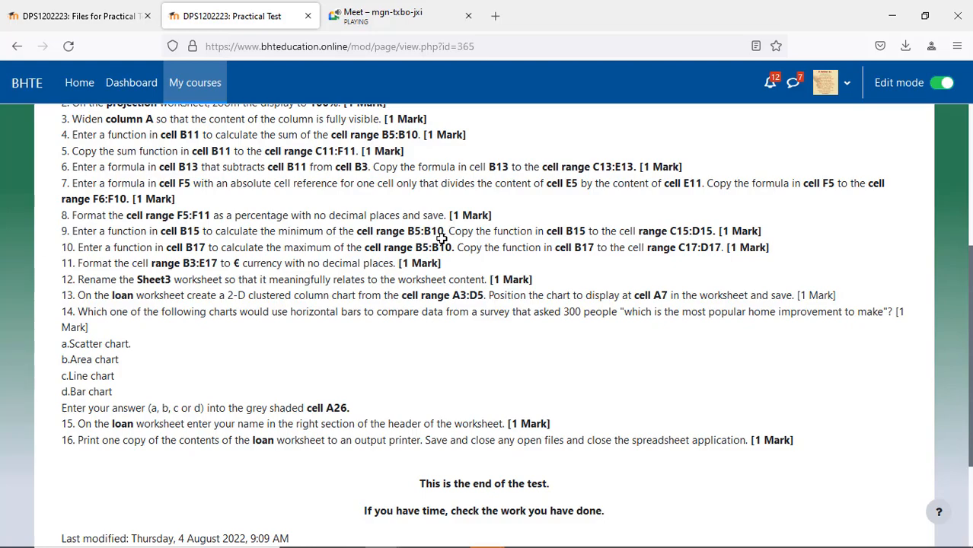
pyautogui.hotkey('alt', 'Tab')
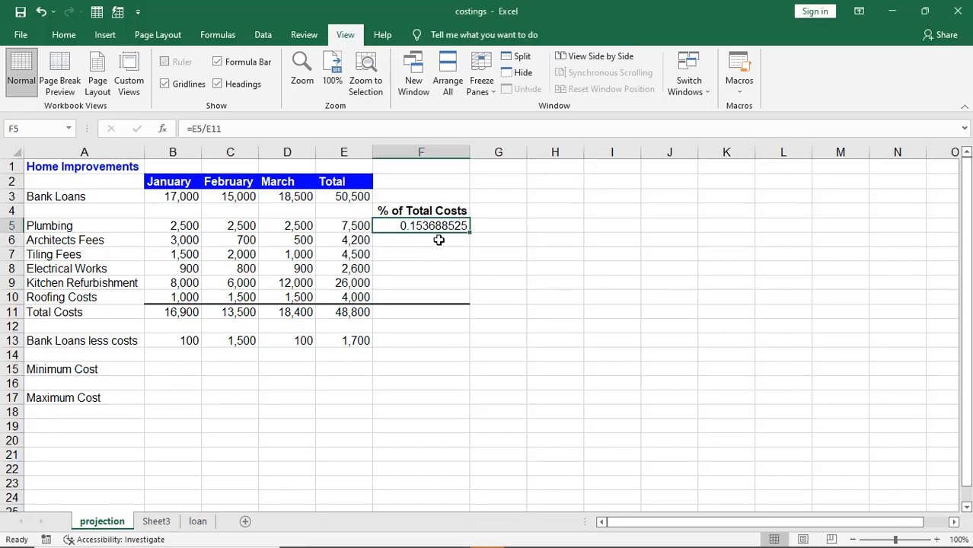
pyautogui.click(438, 238)
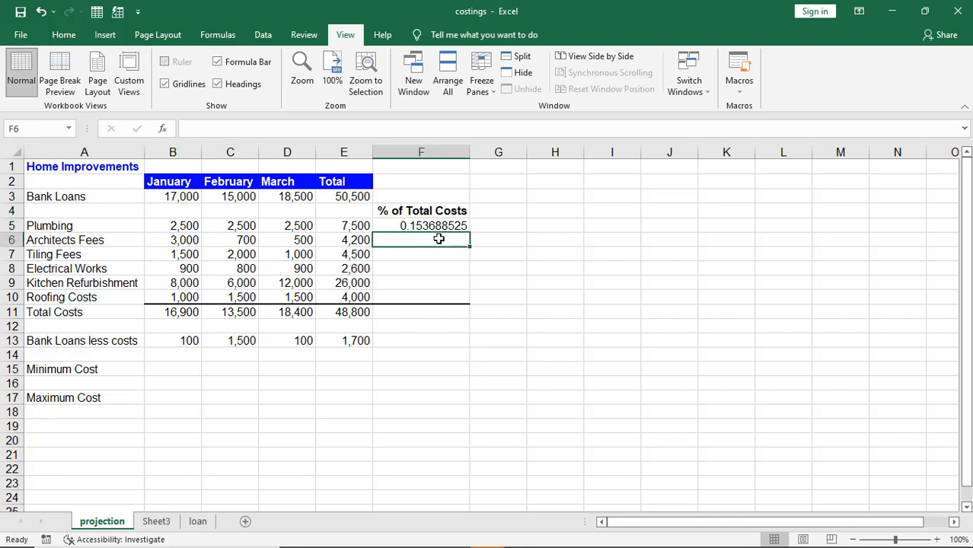
pyautogui.click(452, 225)
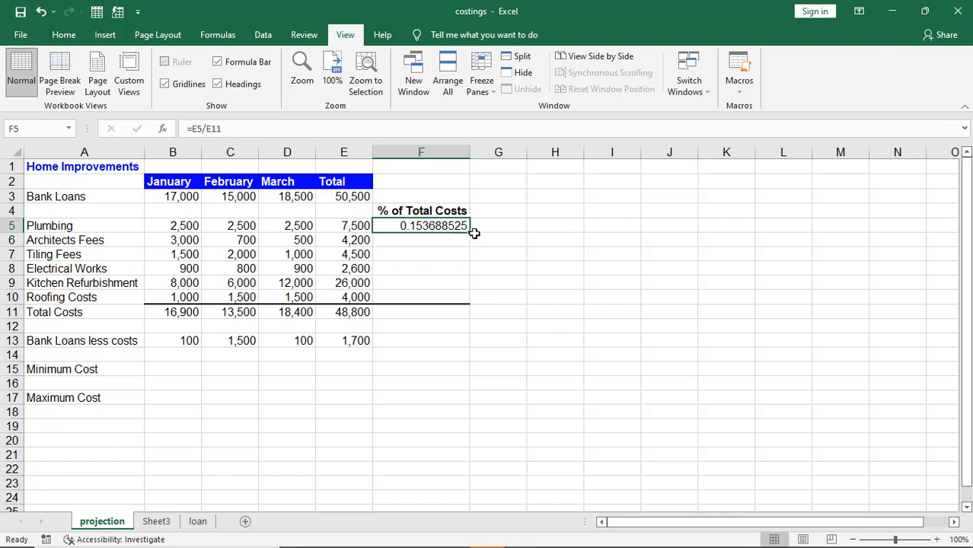
# Step: Fill F5's relative formula down to F6:F7, showing #DIV/0! and 2.647058824
pyautogui.moveTo(468, 233); pyautogui.dragTo(468, 299)
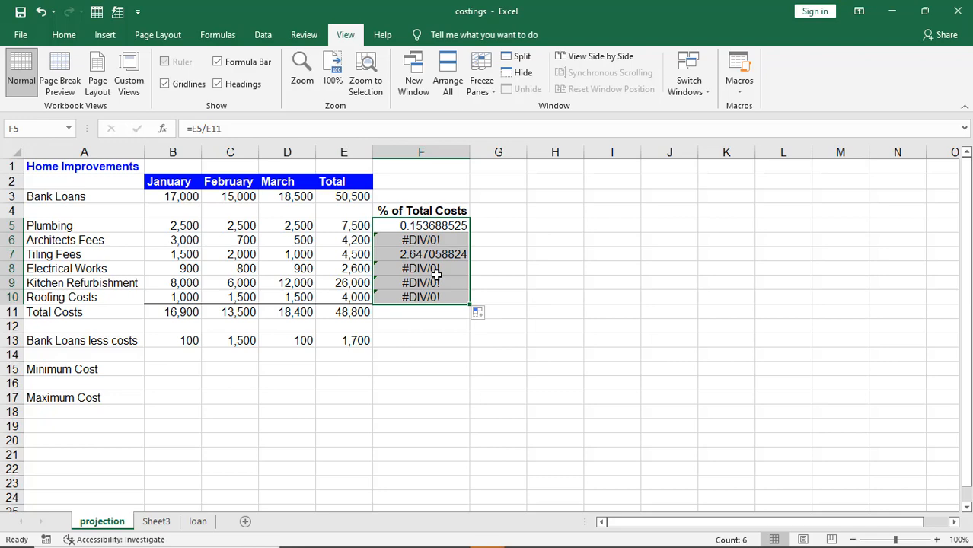
pyautogui.hotkey('ctrl', 'z')
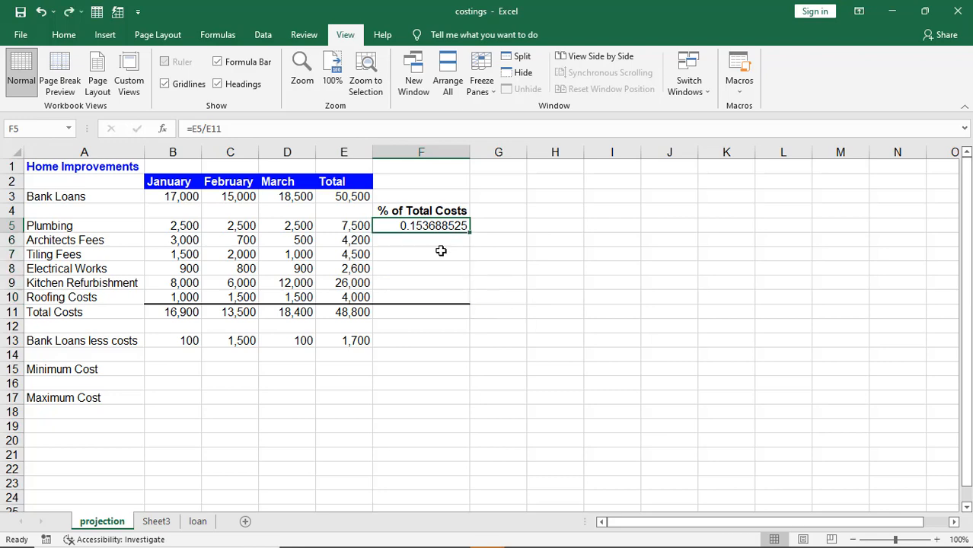
pyautogui.hotkey('alt', 'Tab')
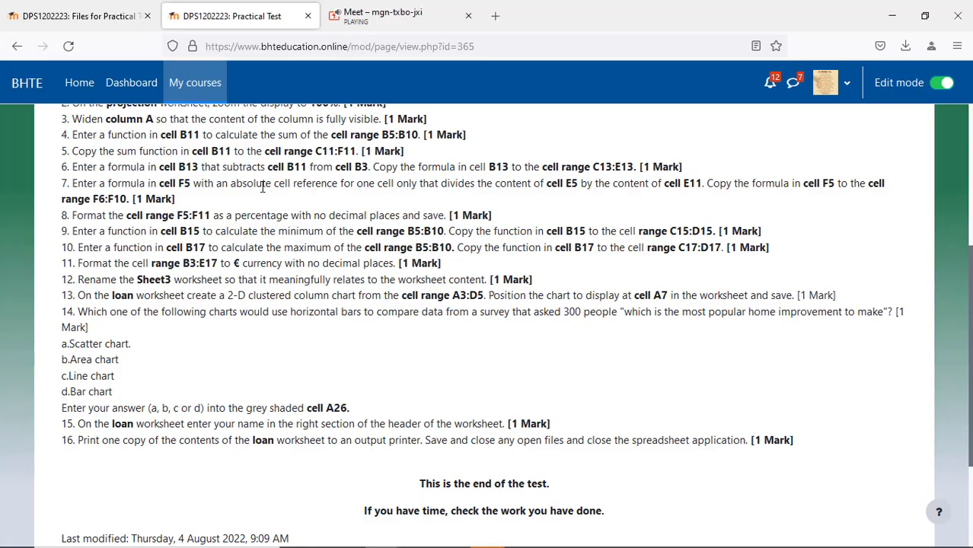
pyautogui.moveTo(231, 185); pyautogui.dragTo(337, 188)
pyautogui.hotkey('alt', 'Tab')
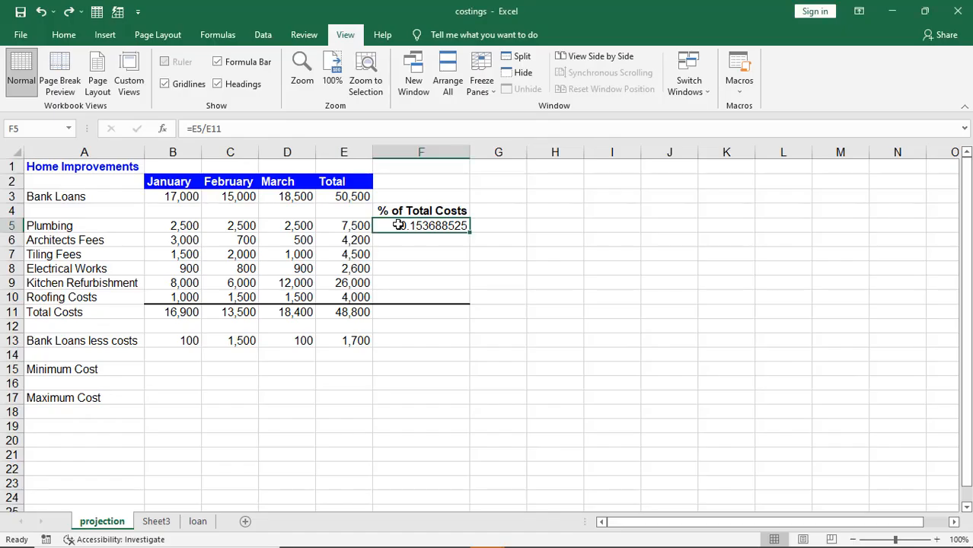
pyautogui.moveTo(470, 233); pyautogui.dragTo(470, 260)
pyautogui.click(430, 224)
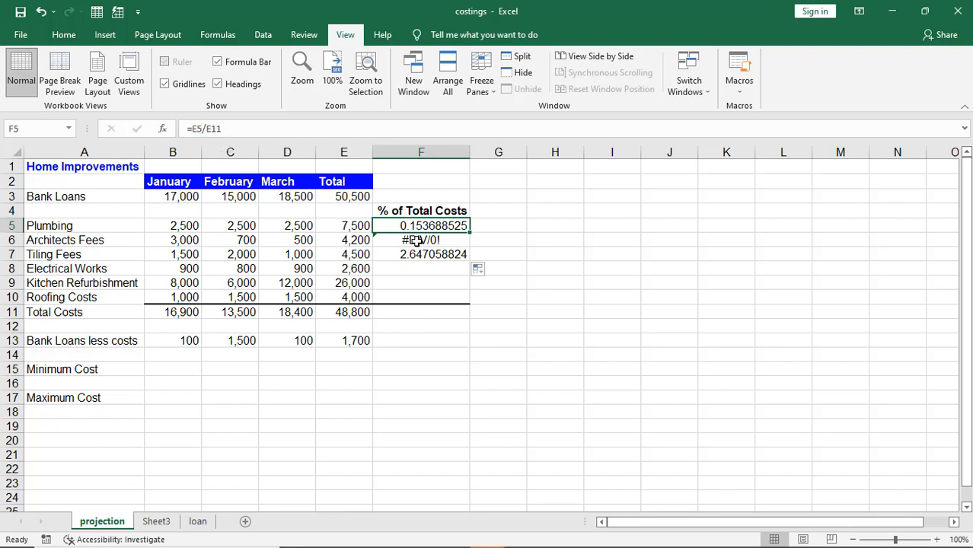
# Step: Inspect the E6 and E11 totals and the F5:F7 formulas to trace the #DIV/0! error
pyautogui.click(333, 240)
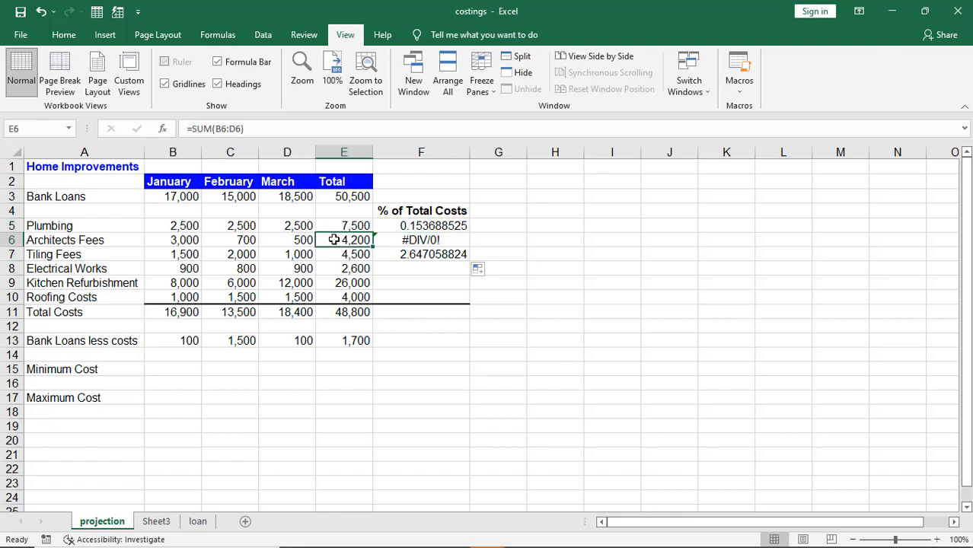
pyautogui.click(338, 311)
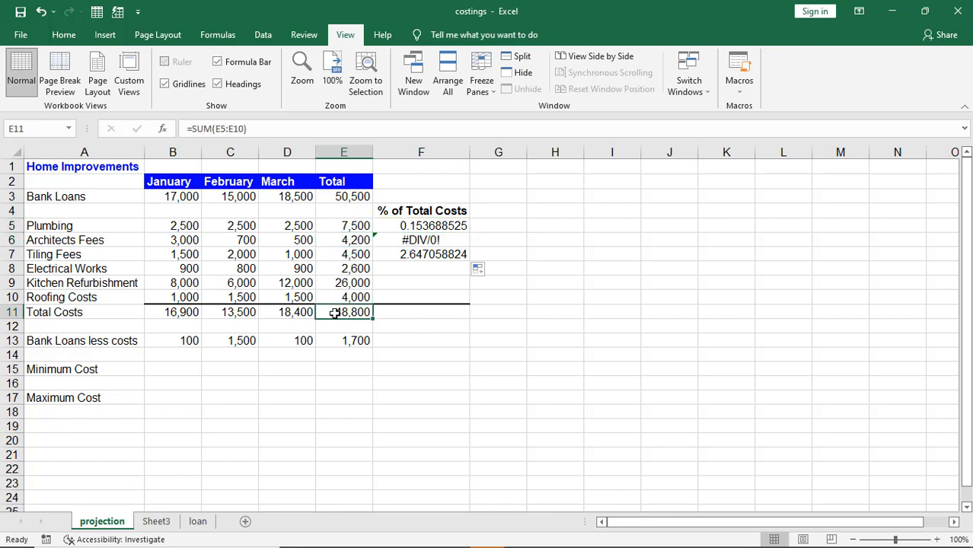
pyautogui.click(344, 242)
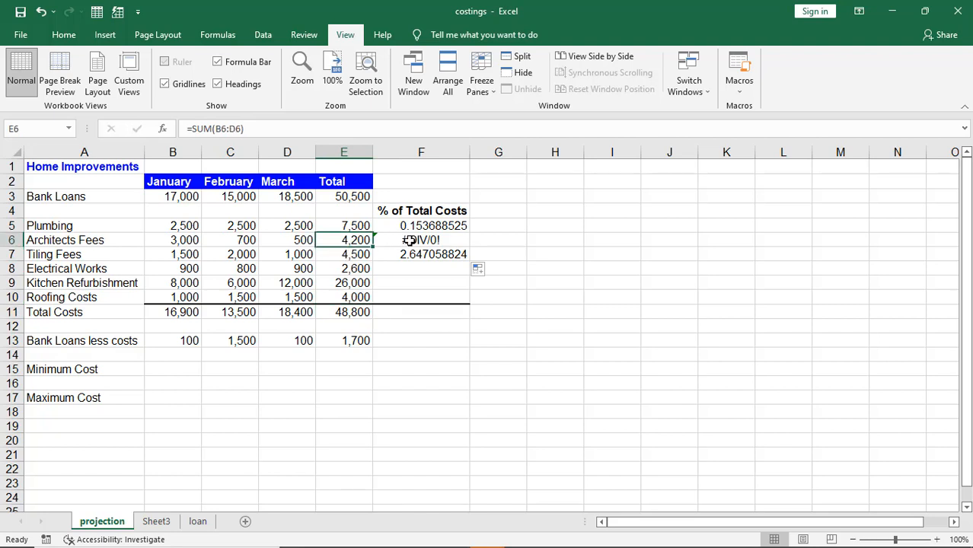
pyautogui.click(409, 242)
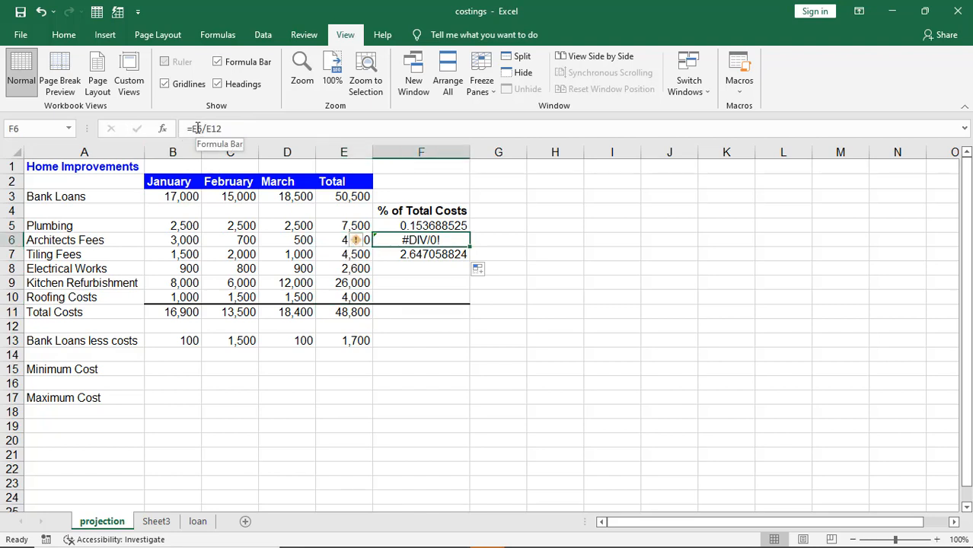
pyautogui.click(391, 227)
pyautogui.click(389, 244)
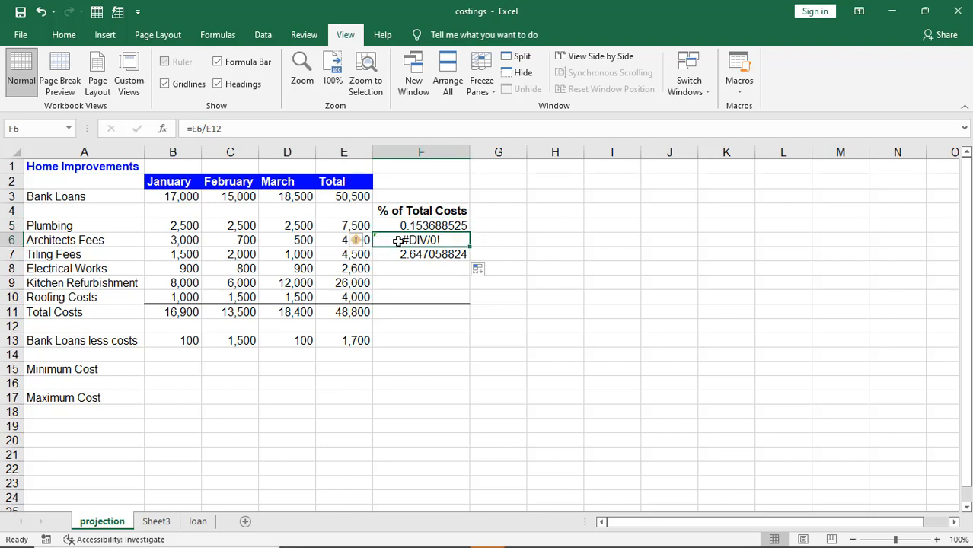
pyautogui.click(402, 255)
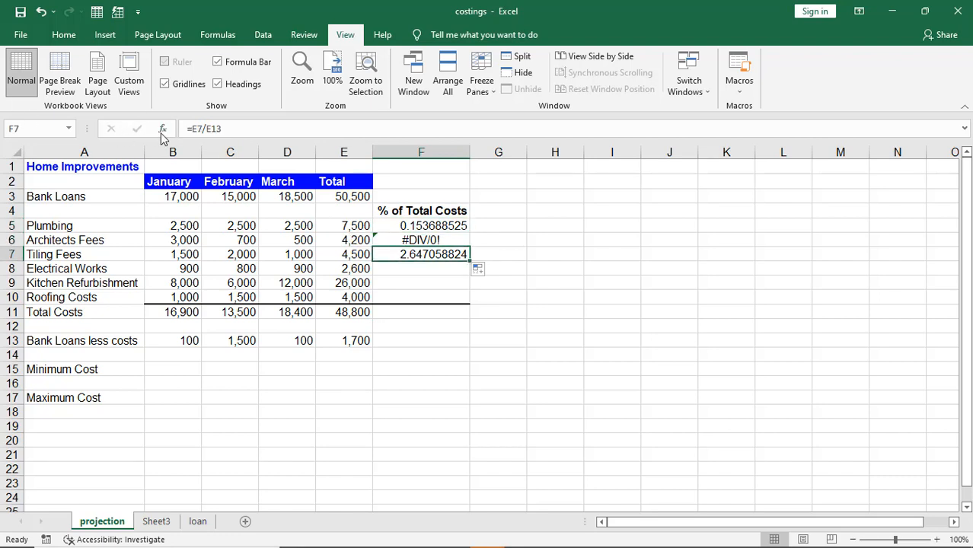
pyautogui.click(410, 227)
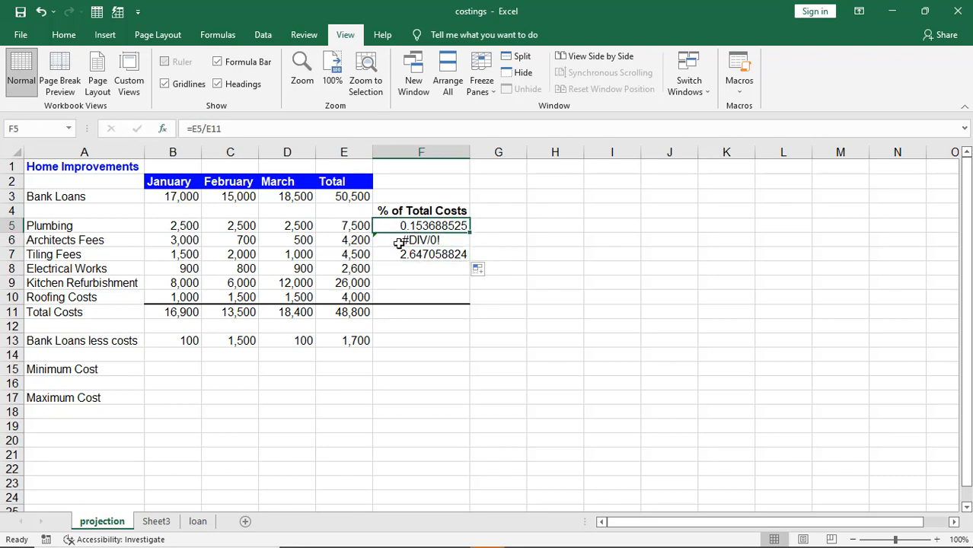
# Step: Confirm F6 and F7 divide by empty E12 and E13 instead of E11, then select F6:F7
pyautogui.click(348, 311)
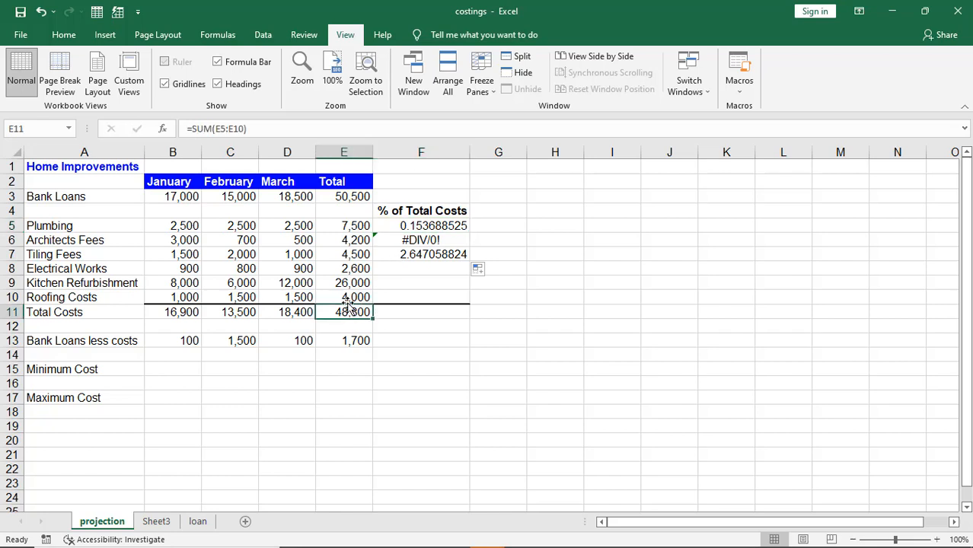
pyautogui.click(418, 241)
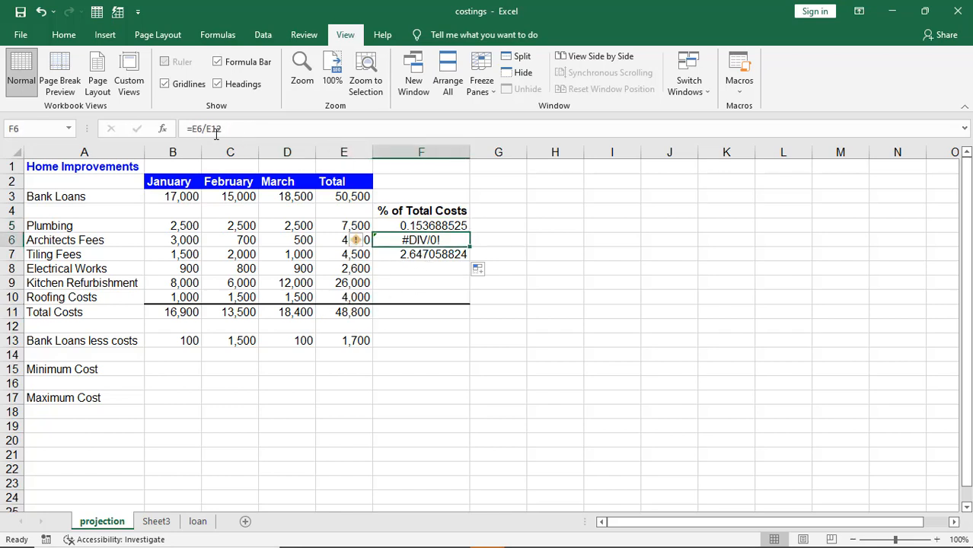
pyautogui.click(419, 256)
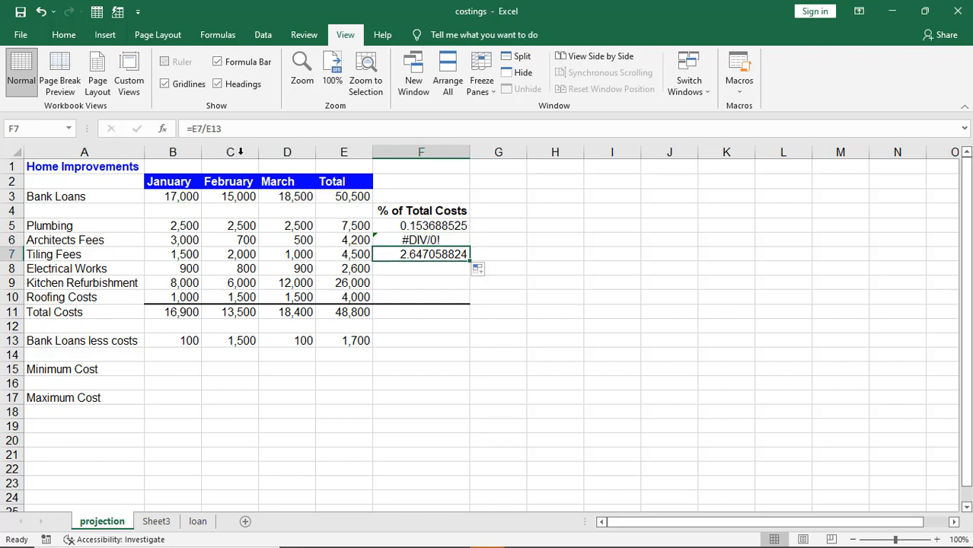
pyautogui.click(353, 327)
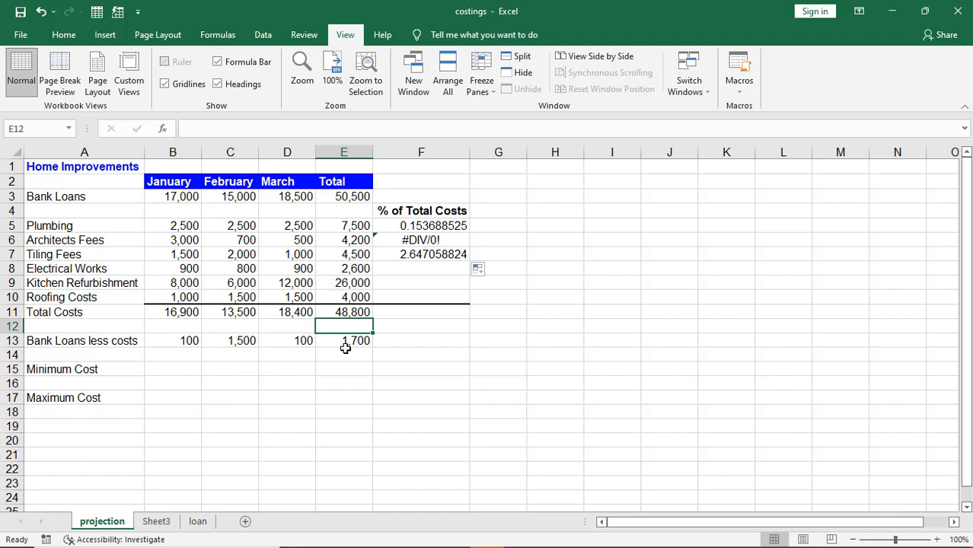
pyautogui.click(343, 343)
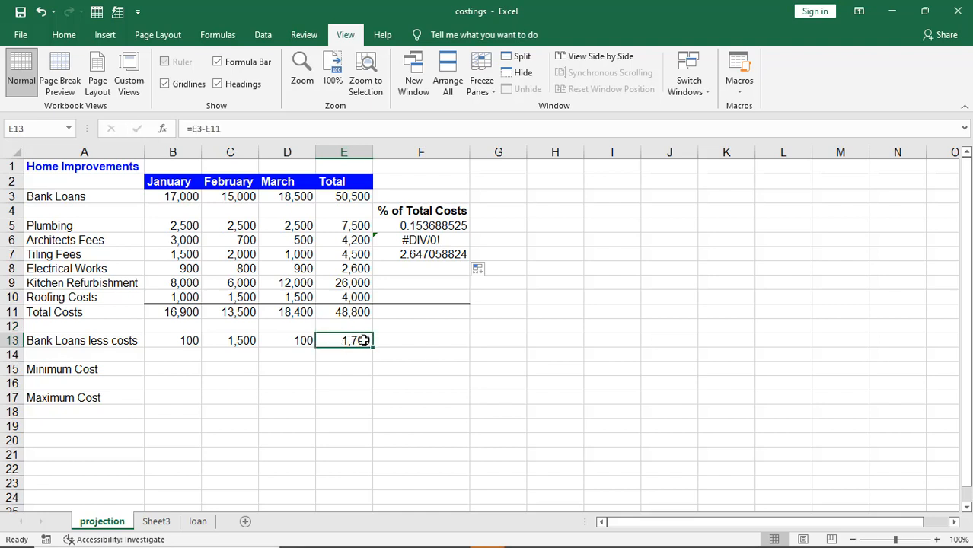
pyautogui.click(414, 257)
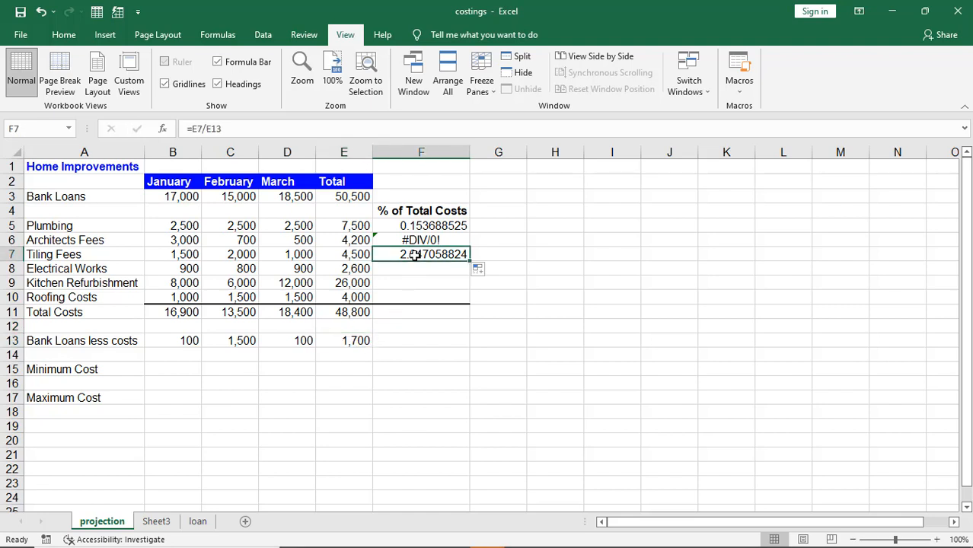
pyautogui.click(349, 315)
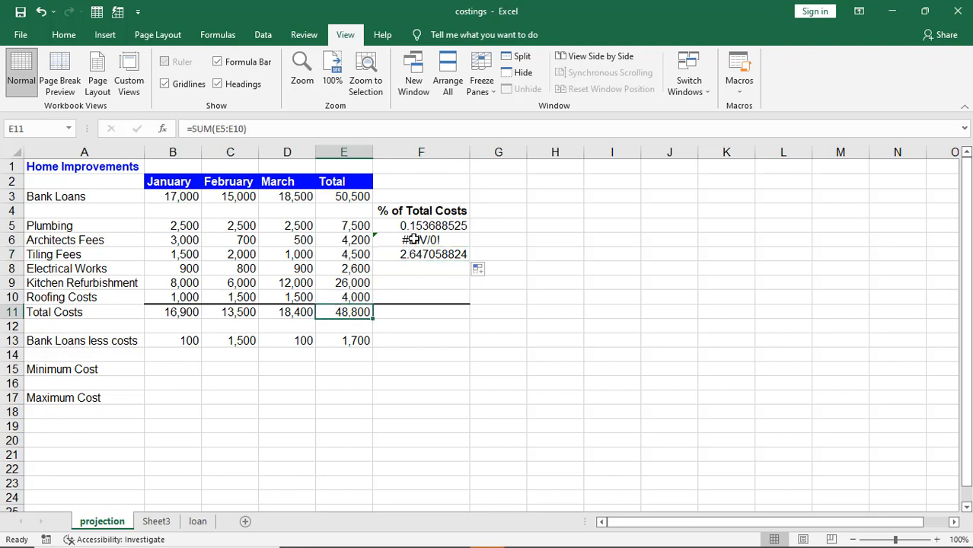
pyautogui.moveTo(411, 241); pyautogui.dragTo(417, 254)
# Step: Clear F6:F7 and edit F5's formula to =E5/$E$11 with an absolute total reference
pyautogui.press('Delete')
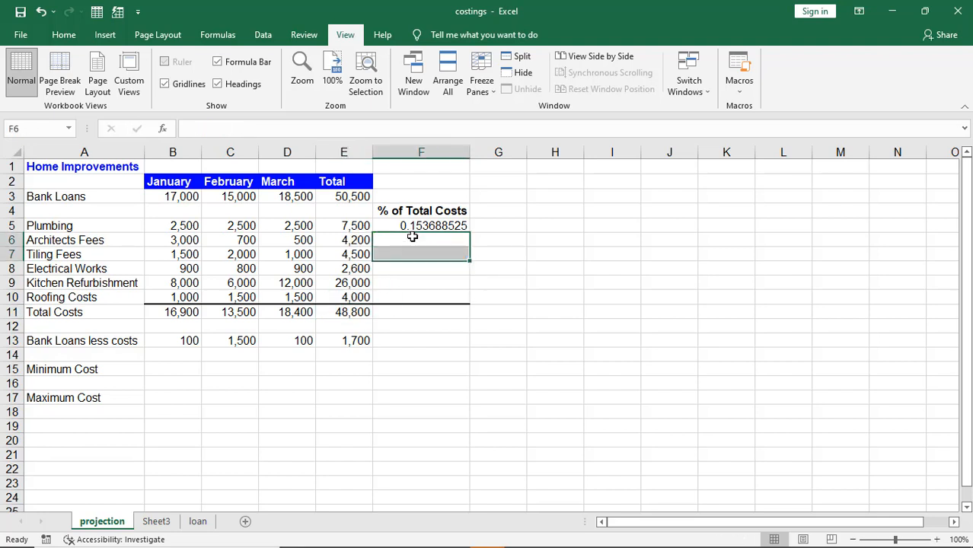
pyautogui.click(411, 227)
pyautogui.click(218, 128)
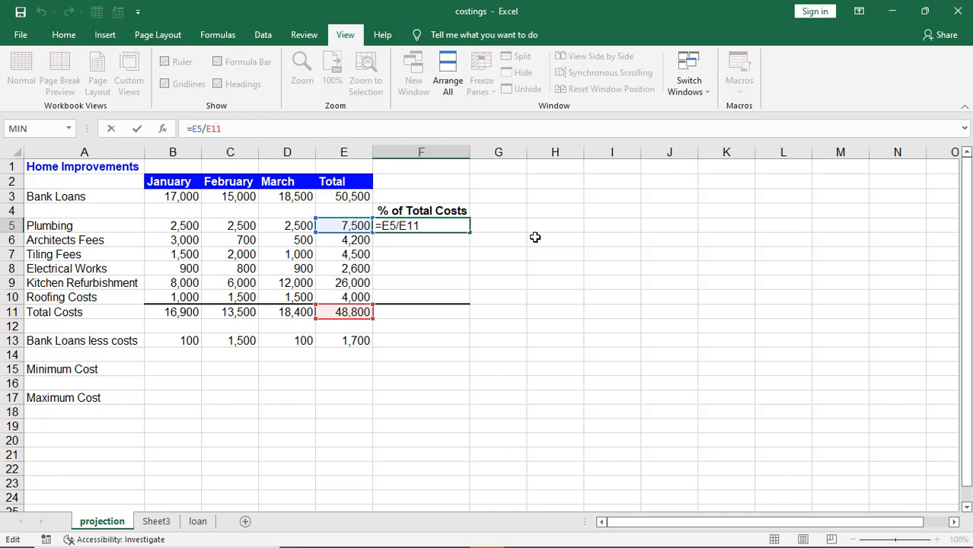
pyautogui.press('F4')
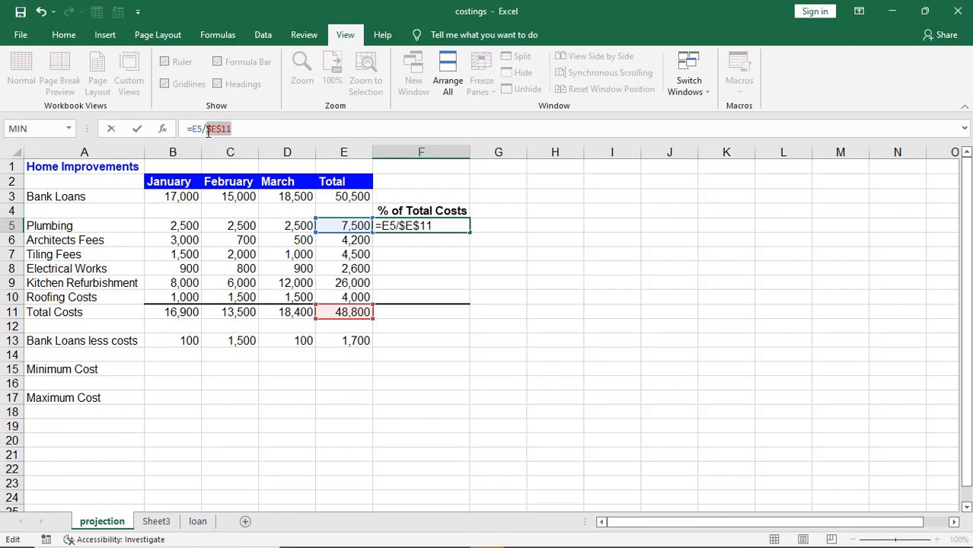
# Step: Confirm =E5/$E$11 in F5 and fill it down through F10
pyautogui.press('Return')
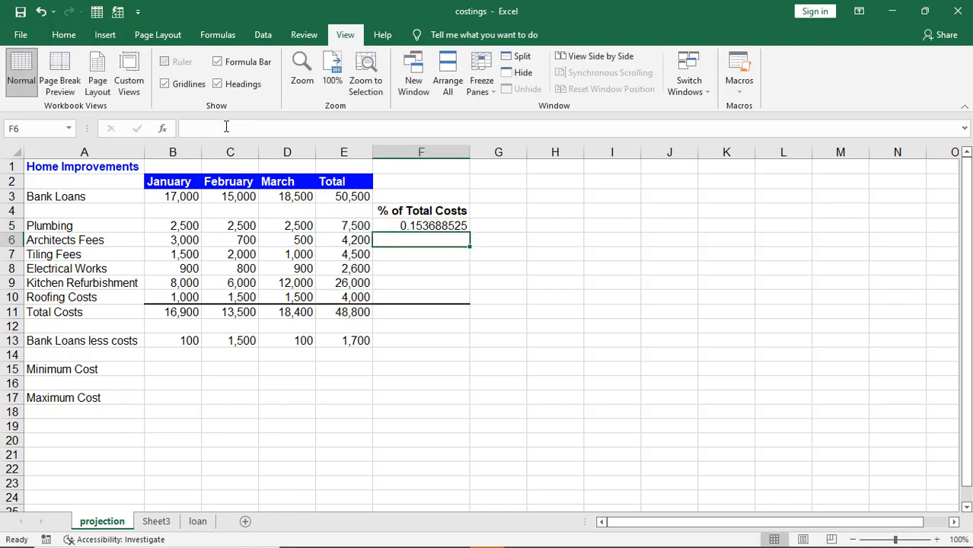
pyautogui.click(428, 225)
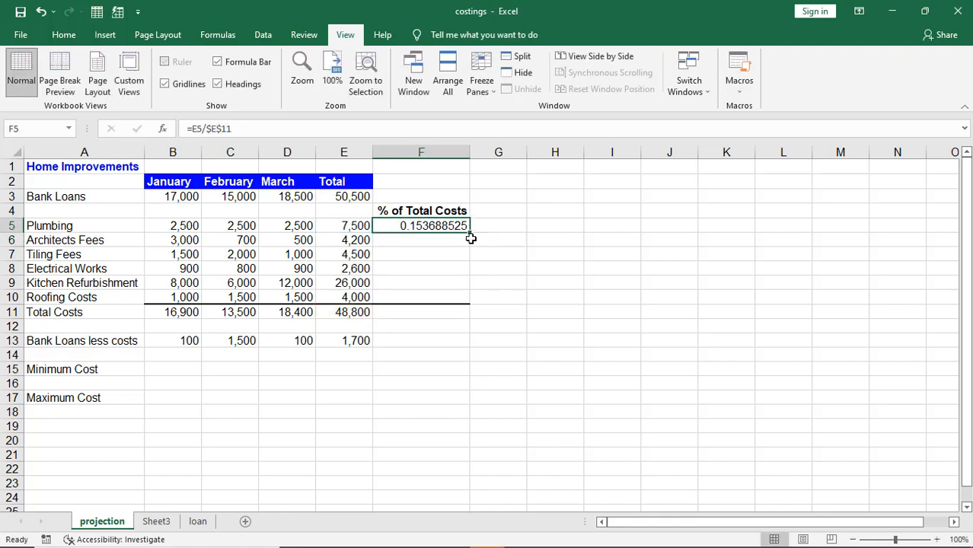
pyautogui.moveTo(470, 232); pyautogui.dragTo(471, 302)
pyautogui.click(497, 387)
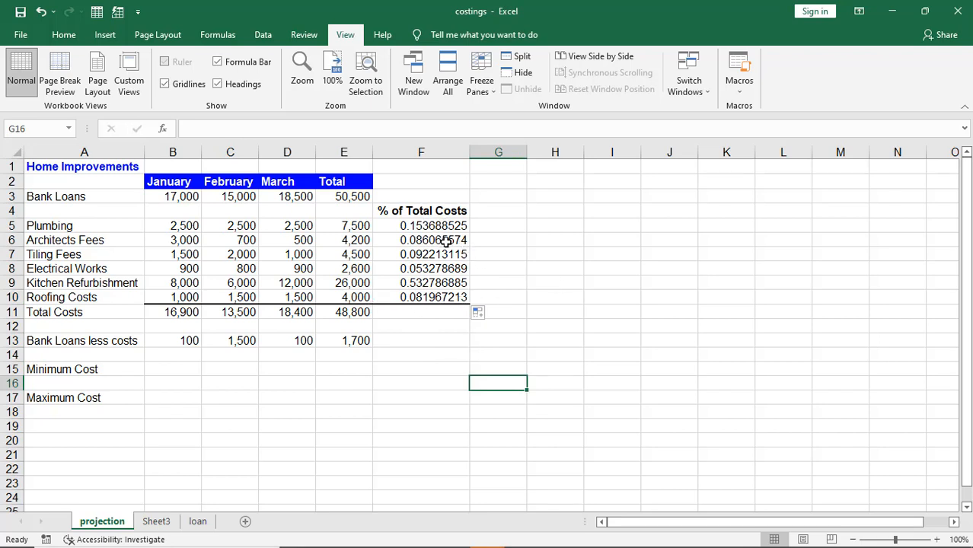
pyautogui.hotkey('alt', 'Tab')
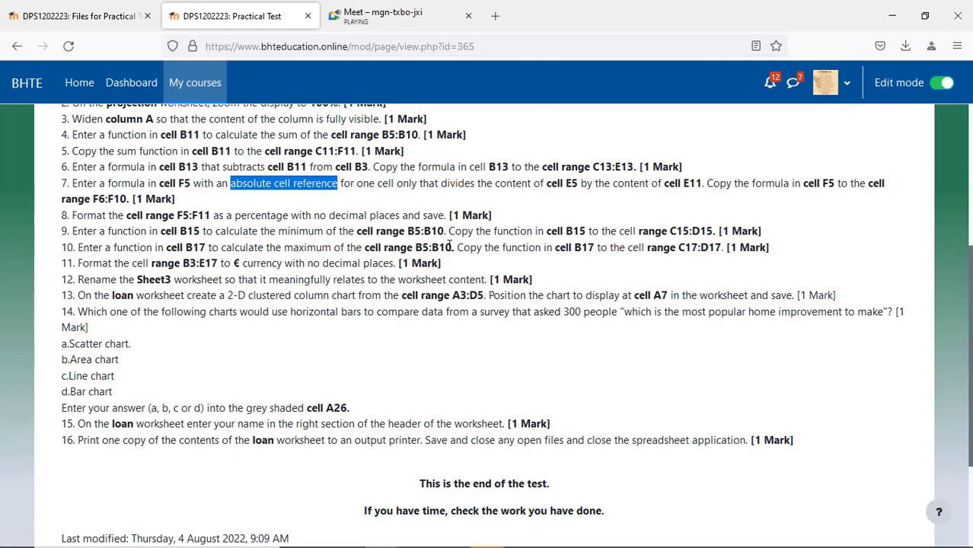
# Step: Scroll through the remaining test tasks in Firefox, then return to the costings workbook
pyautogui.click(239, 213)
pyautogui.scroll(-2, 446, 402)
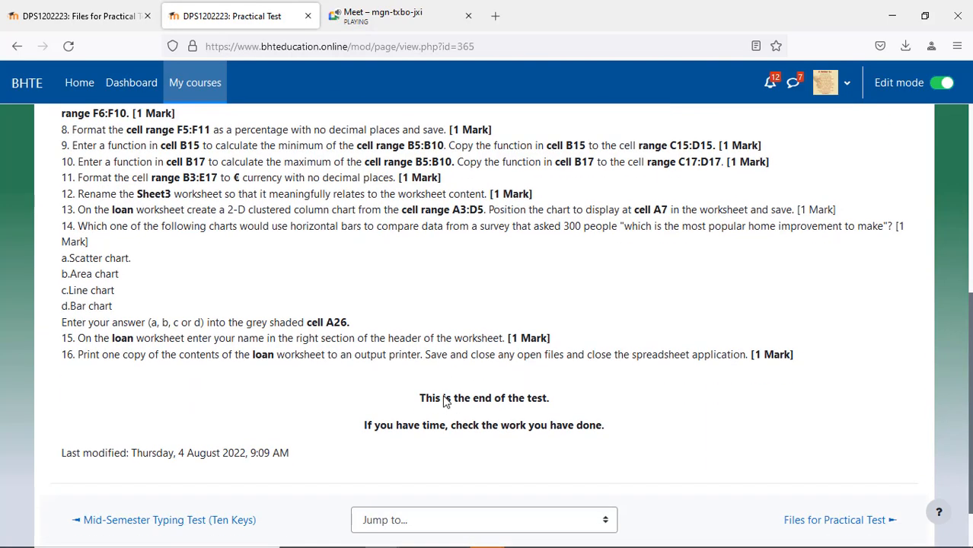
pyautogui.scroll(2, 445, 402)
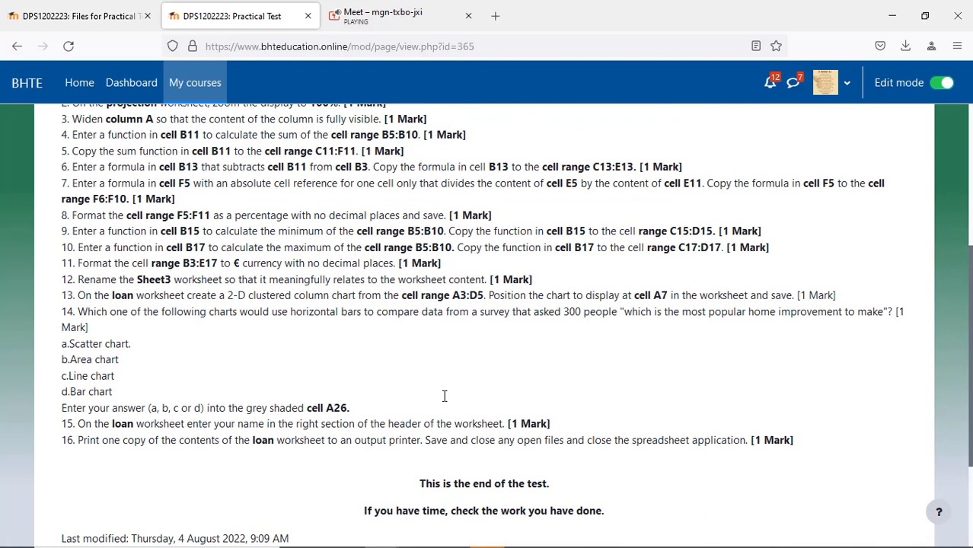
pyautogui.scroll(-2, 444, 395)
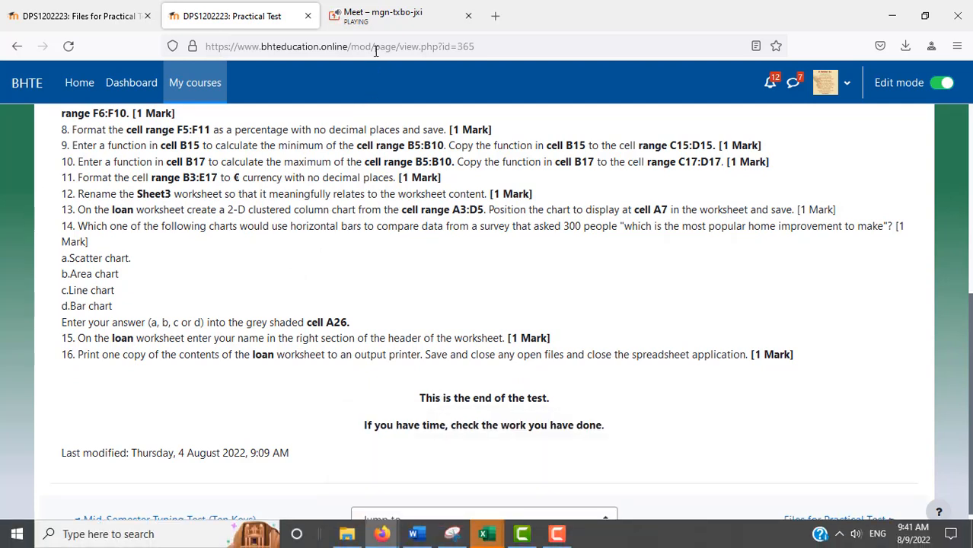
pyautogui.moveTo(500, 538)
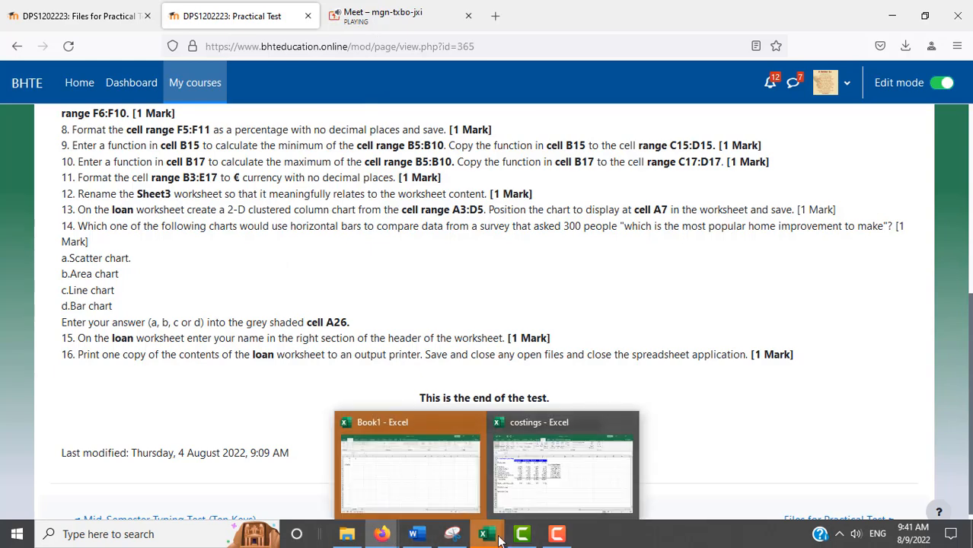
pyautogui.click(531, 499)
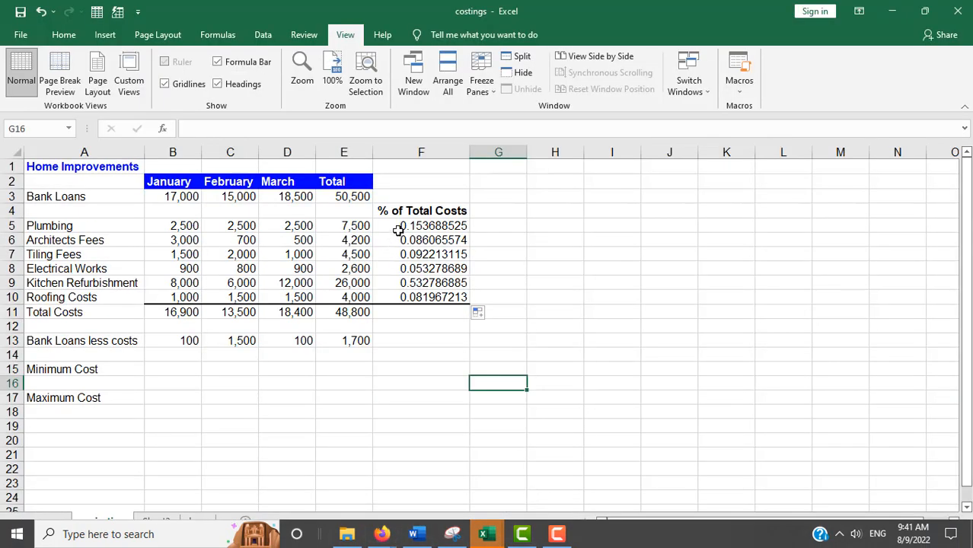
# Step: Check the copied =E5/$E$11 share formulas in F5 through F10
pyautogui.click(398, 226)
pyautogui.click(403, 240)
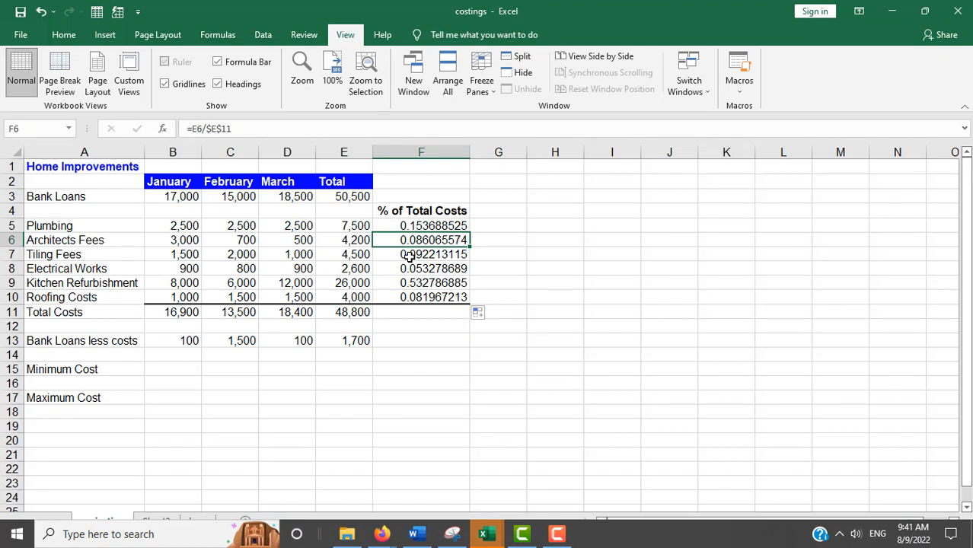
pyautogui.click(409, 256)
pyautogui.click(410, 268)
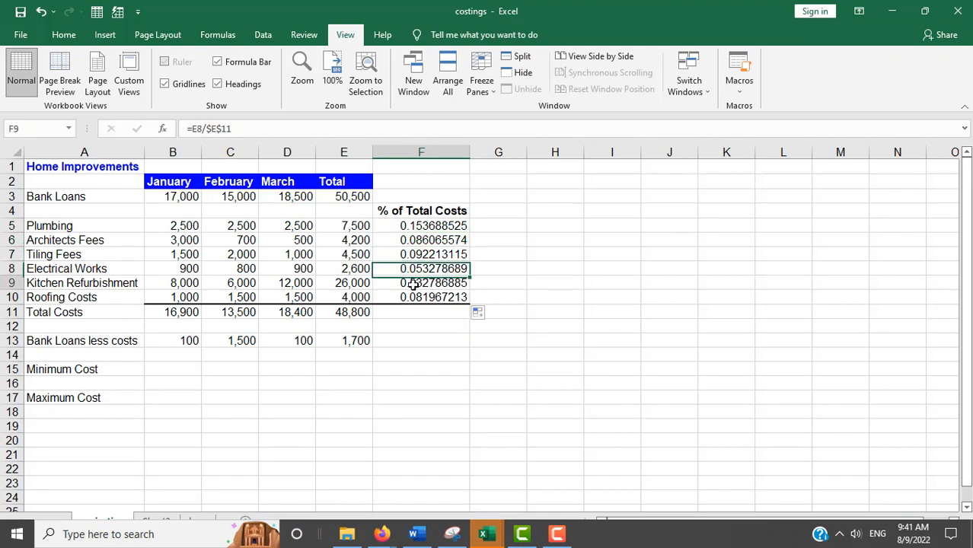
pyautogui.click(411, 284)
pyautogui.click(411, 299)
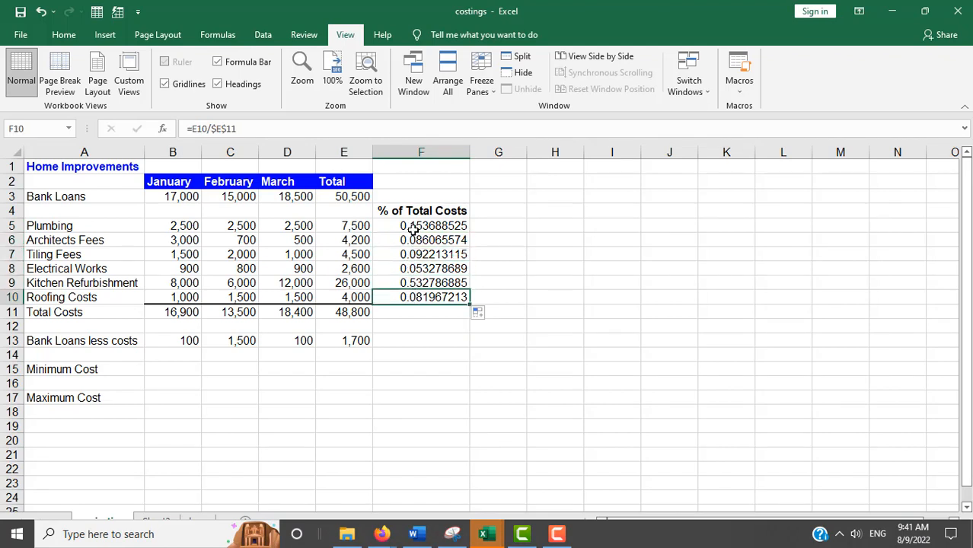
pyautogui.click(412, 226)
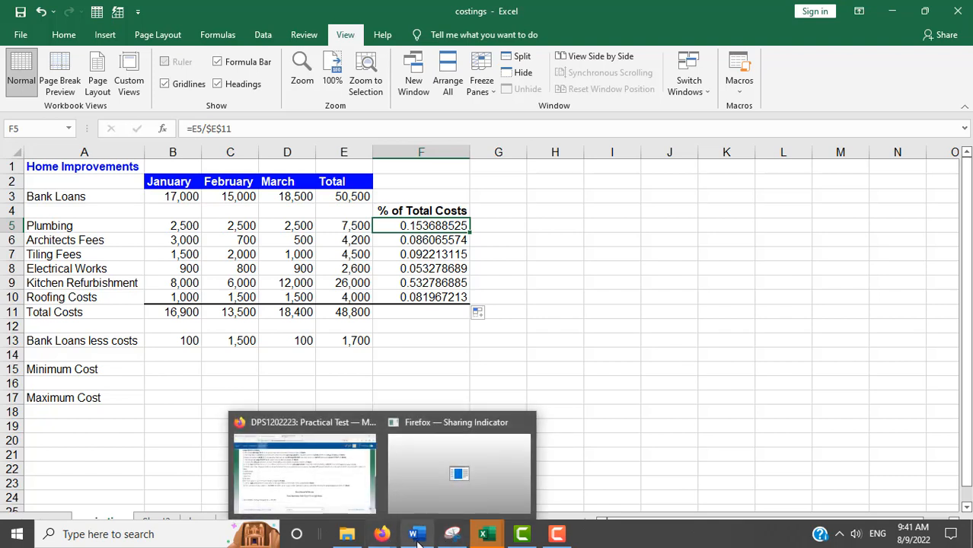
# Step: Refer back to the test instructions and select the results F5:F11
pyautogui.moveTo(418, 539)
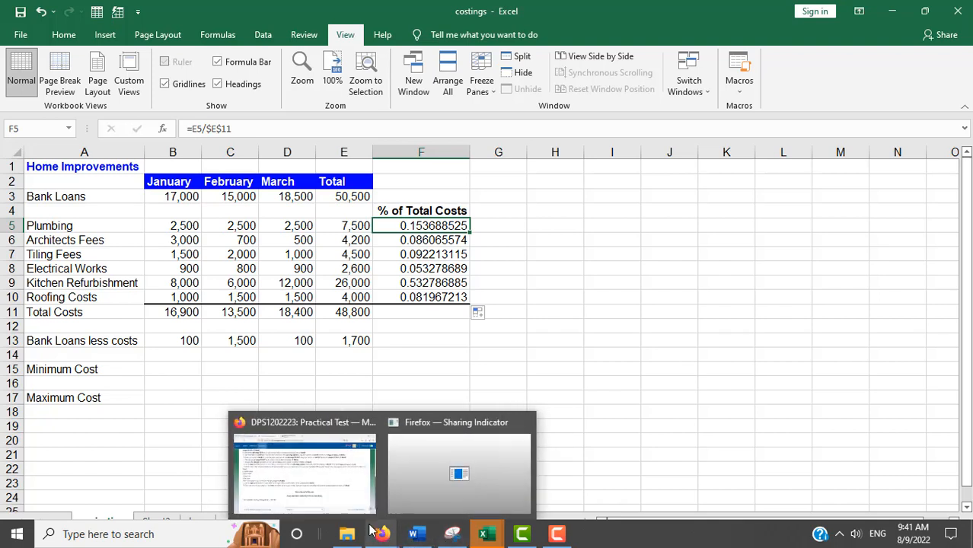
pyautogui.click(325, 481)
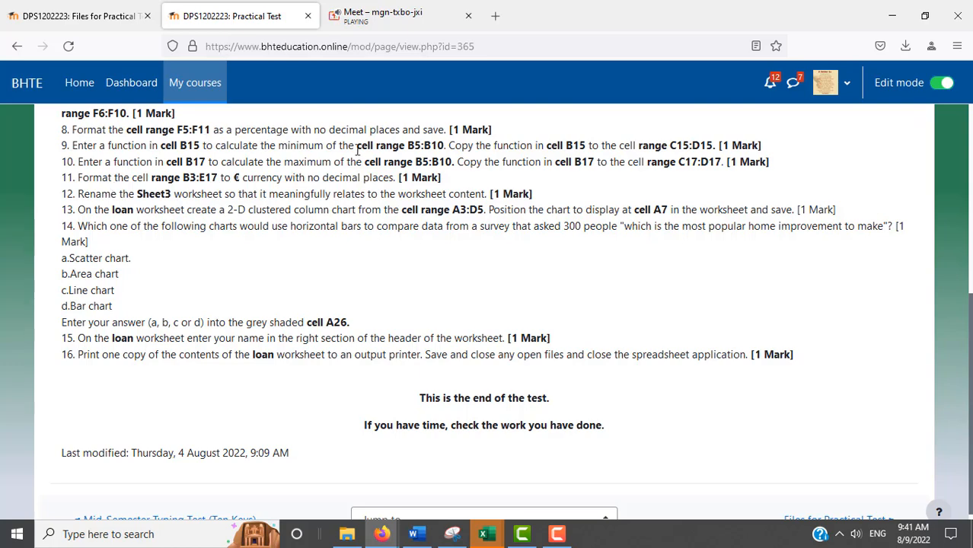
pyautogui.hotkey('alt', 'Tab')
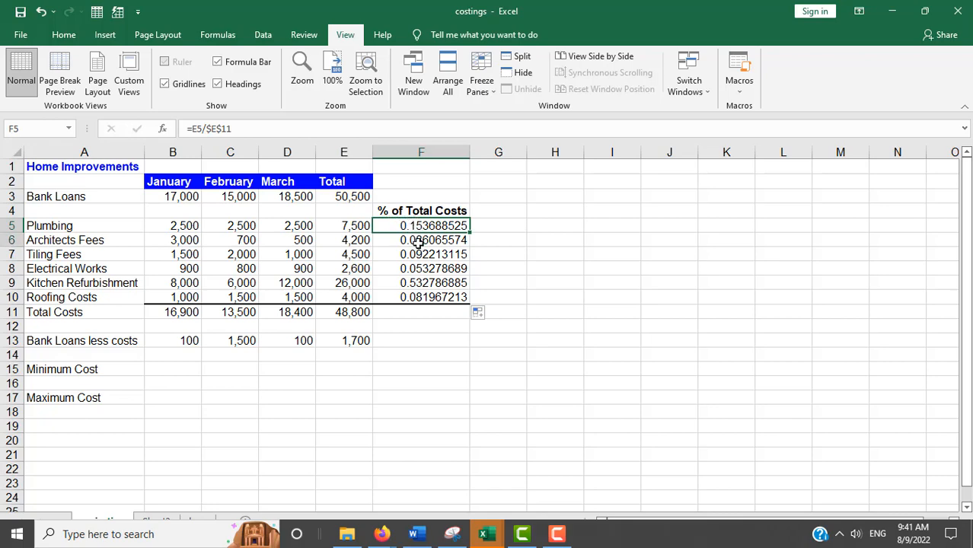
pyautogui.moveTo(418, 241); pyautogui.dragTo(421, 310)
pyautogui.hotkey('alt', 'Tab')
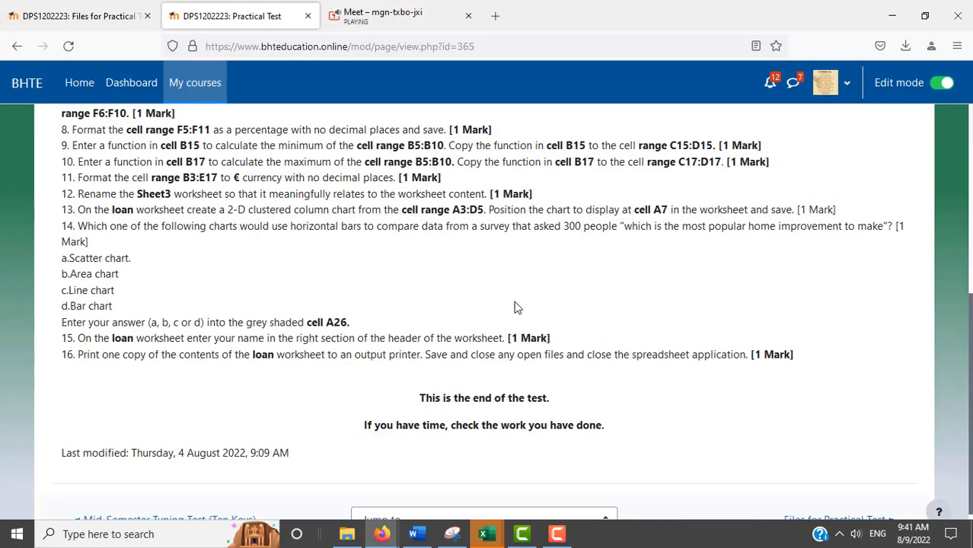
pyautogui.hotkey('alt', 'Tab')
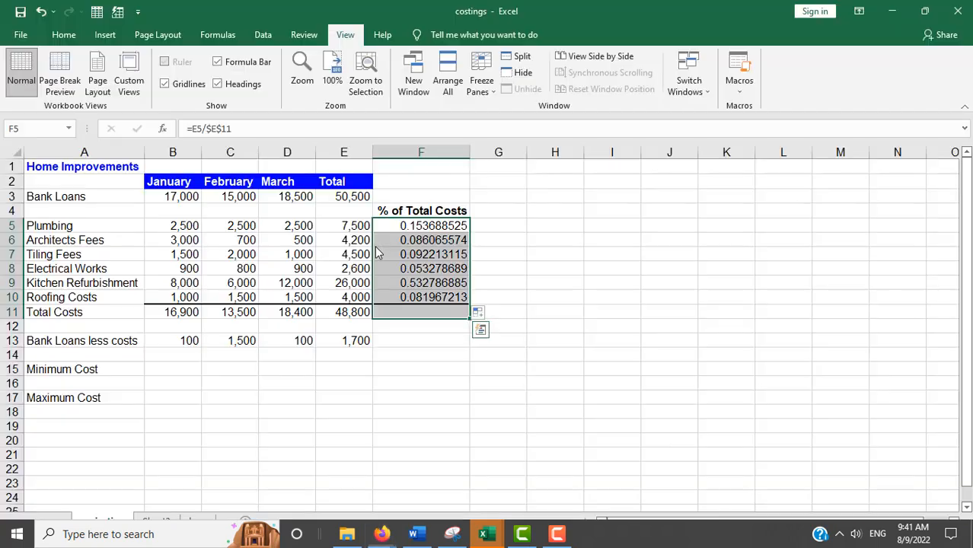
# Step: Apply the Percentage number format to F5:F11 from the Home format list
pyautogui.click(63, 36)
pyautogui.click(534, 63)
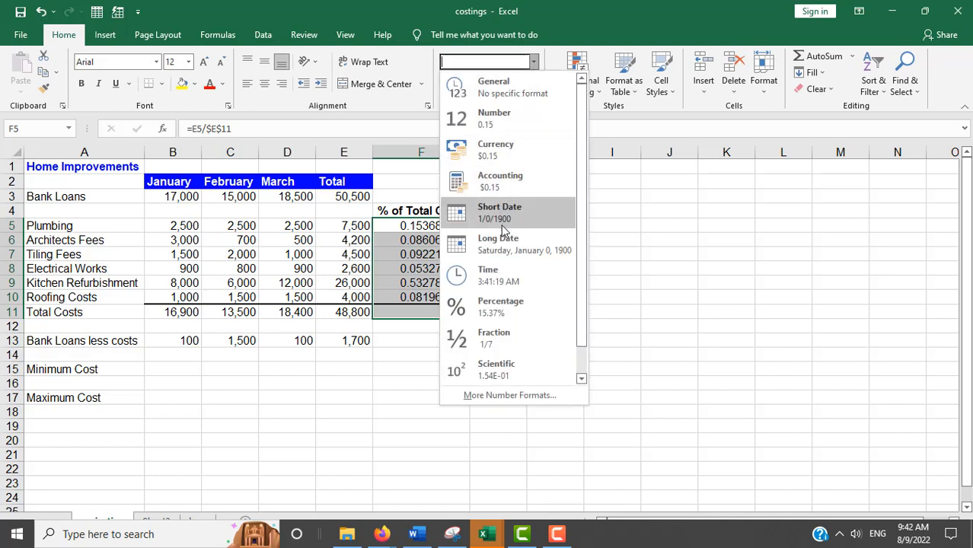
pyautogui.click(509, 306)
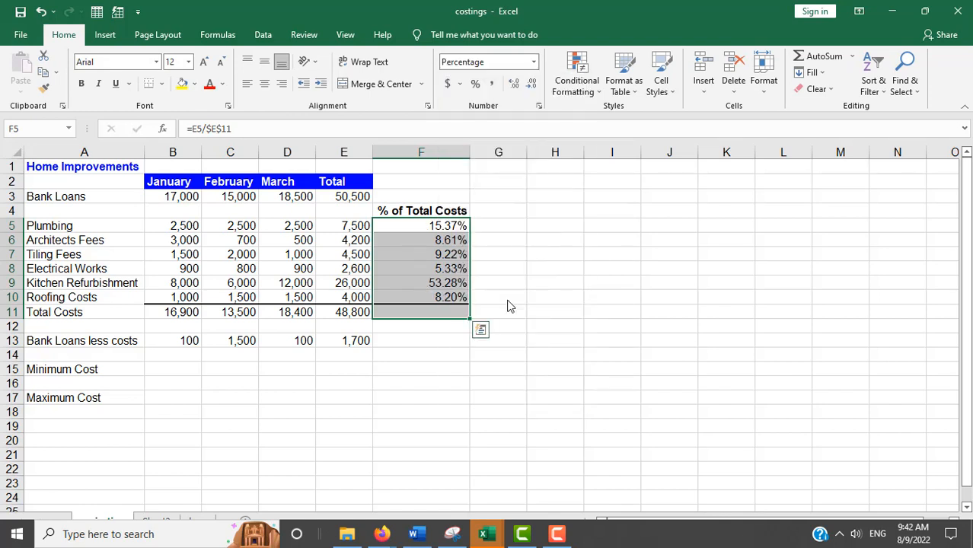
# Step: Set F5:F11 to Percentage with 0 decimal places in Format Cells
pyautogui.rightClick(452, 276)
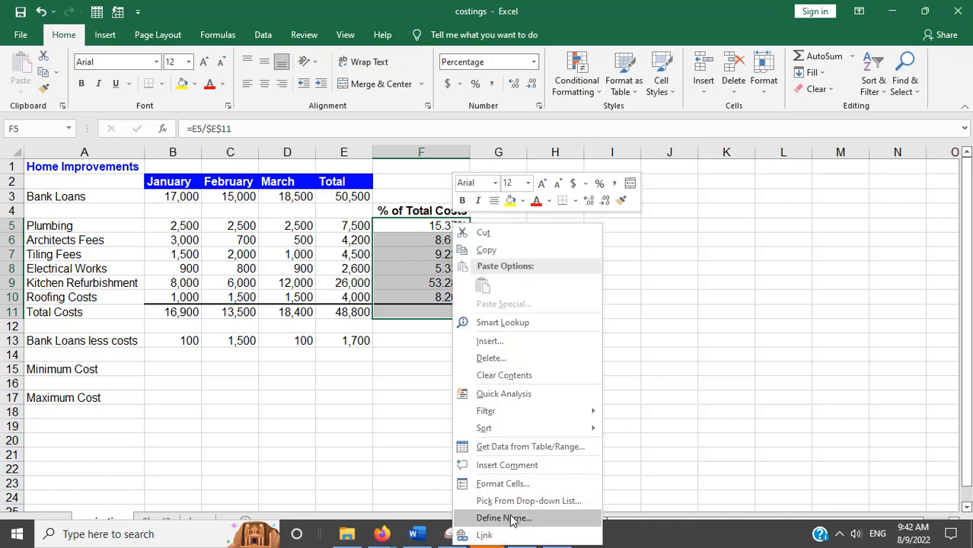
pyautogui.click(502, 484)
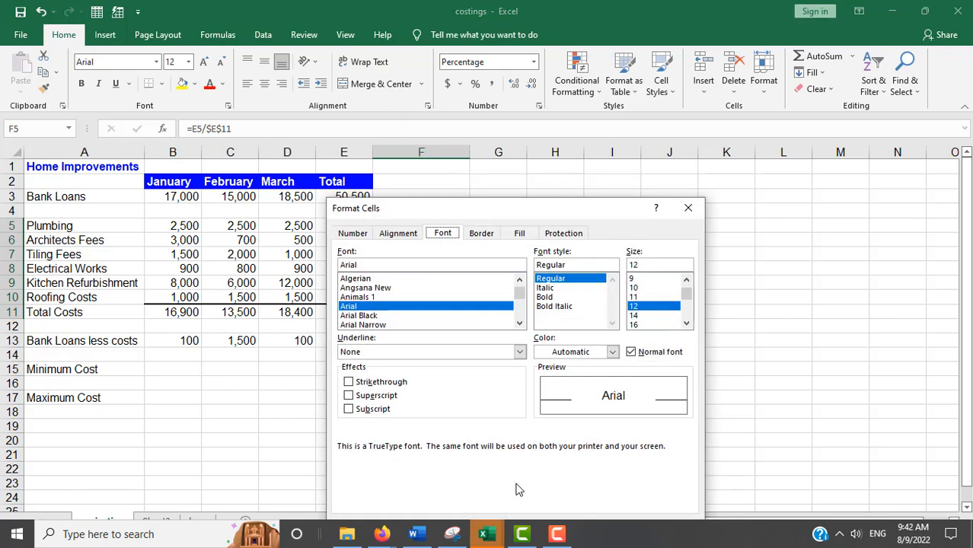
pyautogui.click(358, 234)
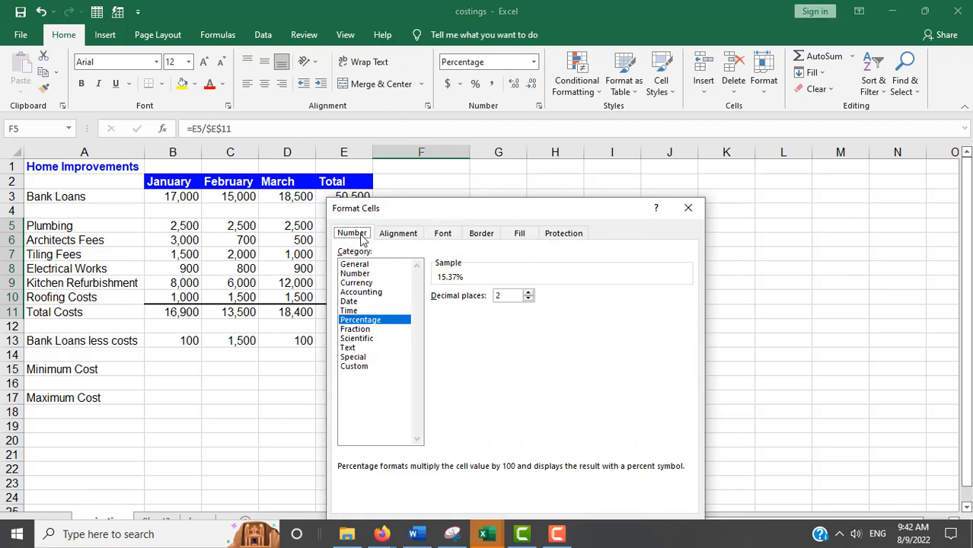
pyautogui.click(528, 298)
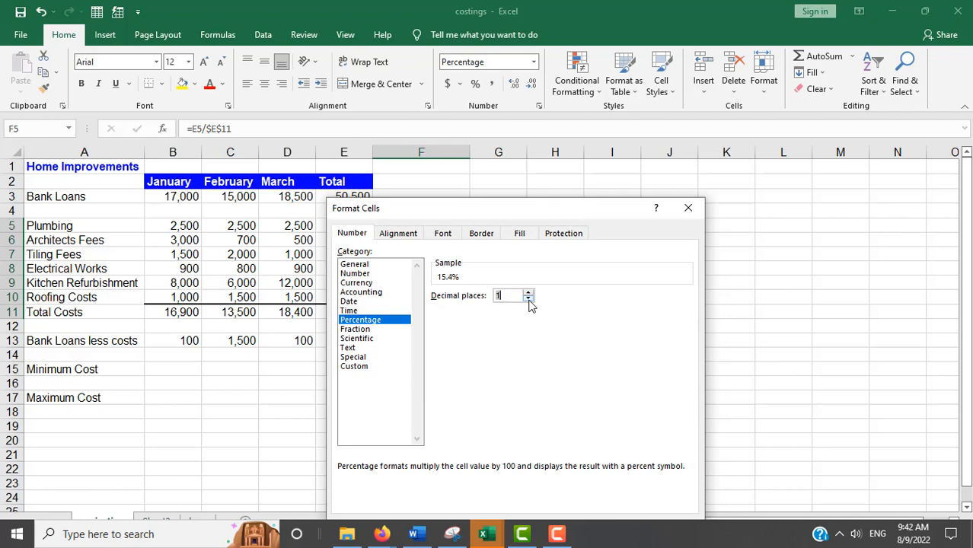
pyautogui.click(529, 299)
pyautogui.moveTo(555, 209); pyautogui.dragTo(590, 87)
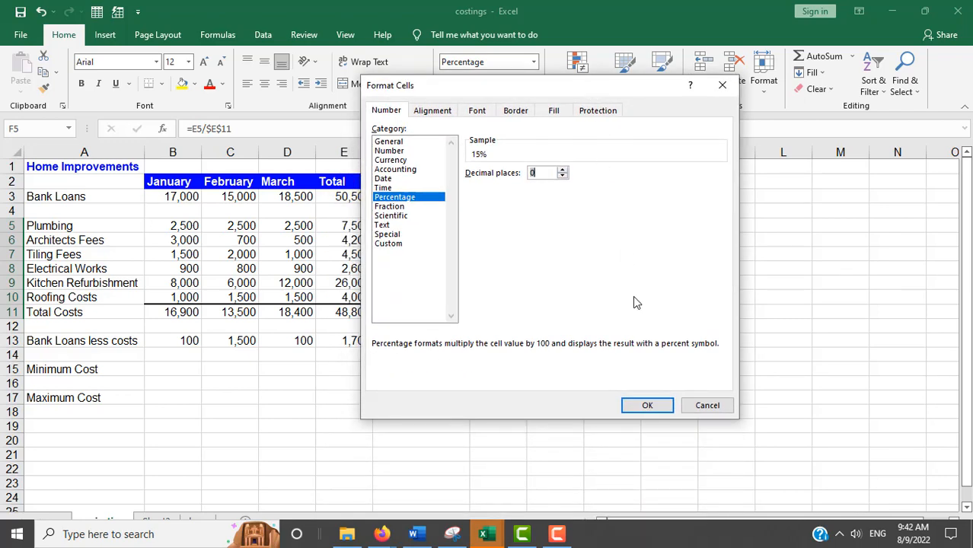
pyautogui.click(647, 406)
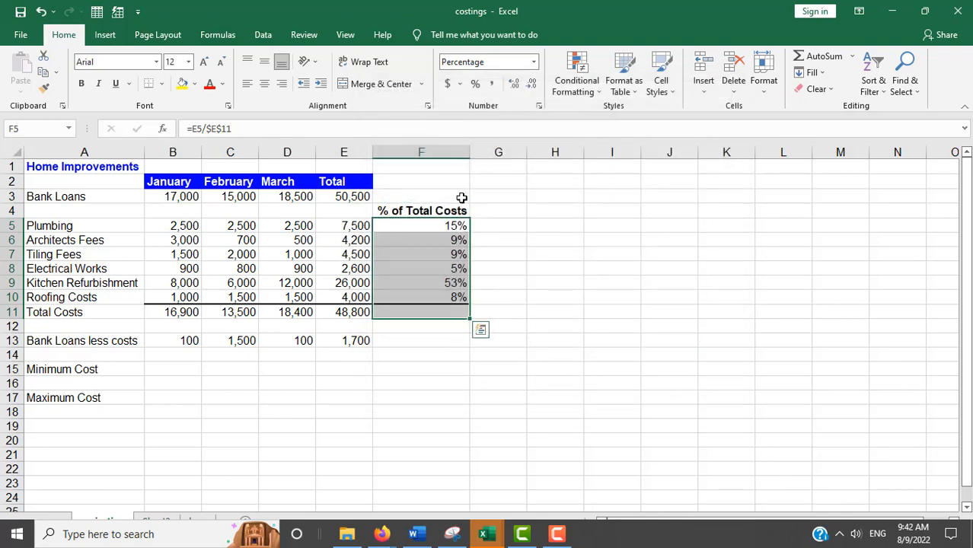
# Step: Undo, then reduce F5:F11 to whole percentages with Decrease Decimal twice
pyautogui.click(42, 12)
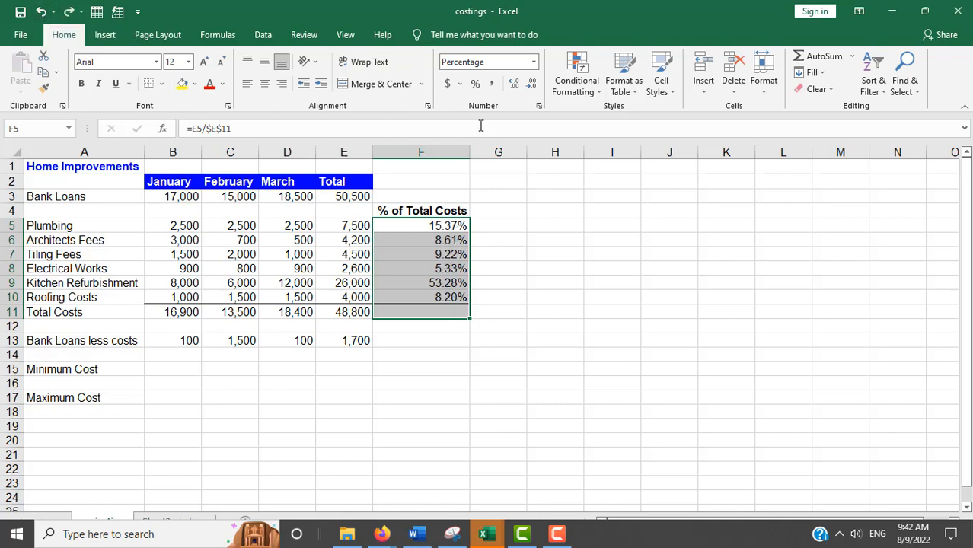
pyautogui.click(531, 85)
pyautogui.click(531, 85)
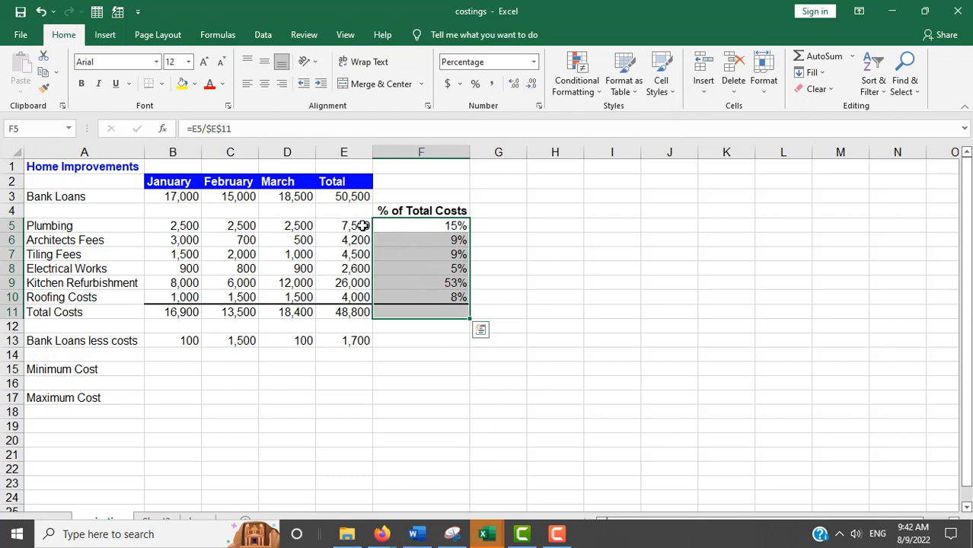
pyautogui.hotkey('alt', 'Tab')
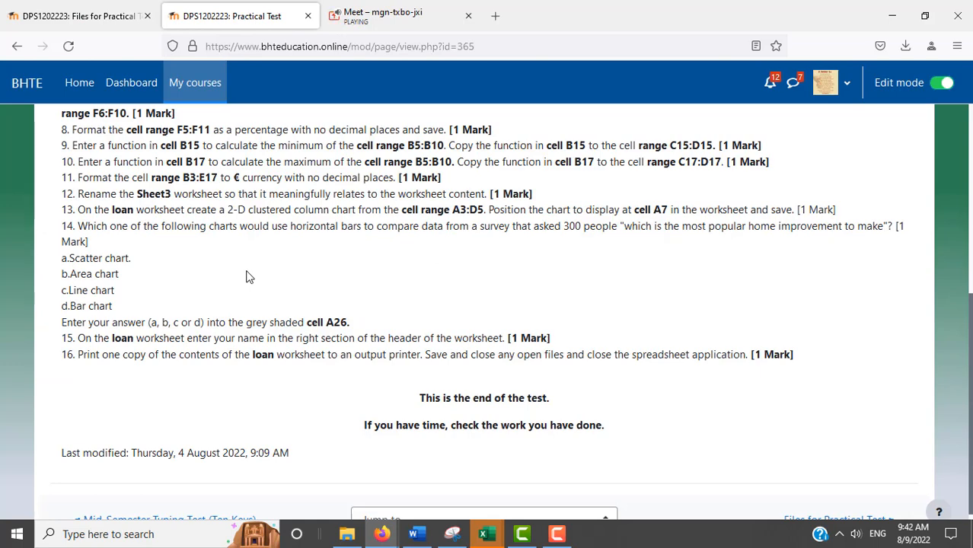
# Step: Enter =MIN(B5:B10) in B15 to show January's minimum cost of 900
pyautogui.hotkey('alt', 'Tab')
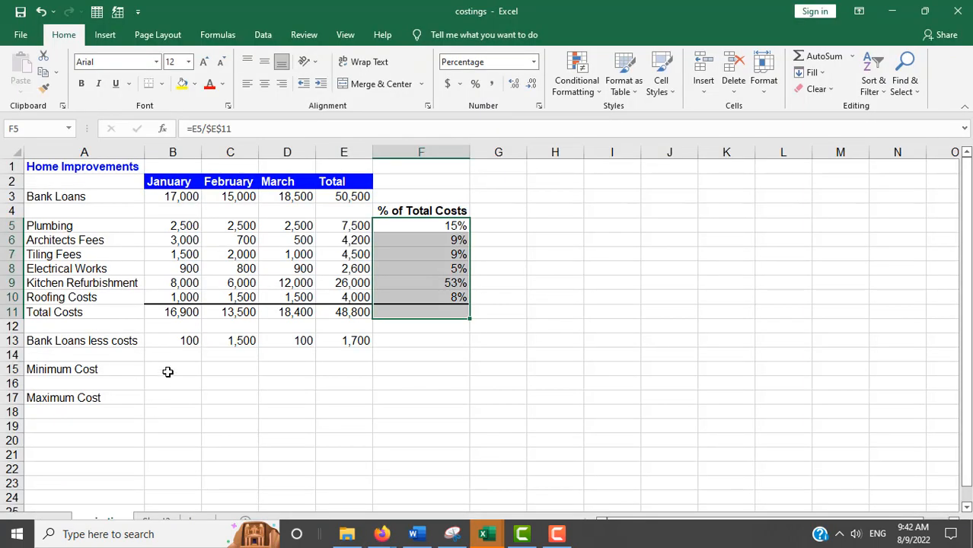
pyautogui.click(169, 369)
pyautogui.hotkey('alt', 'Tab')
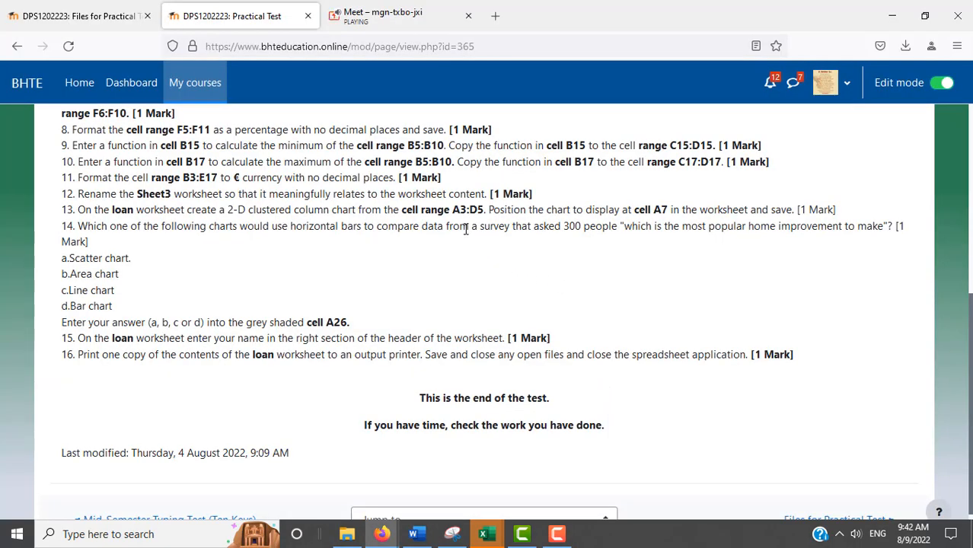
pyautogui.hotkey('alt', 'Tab')
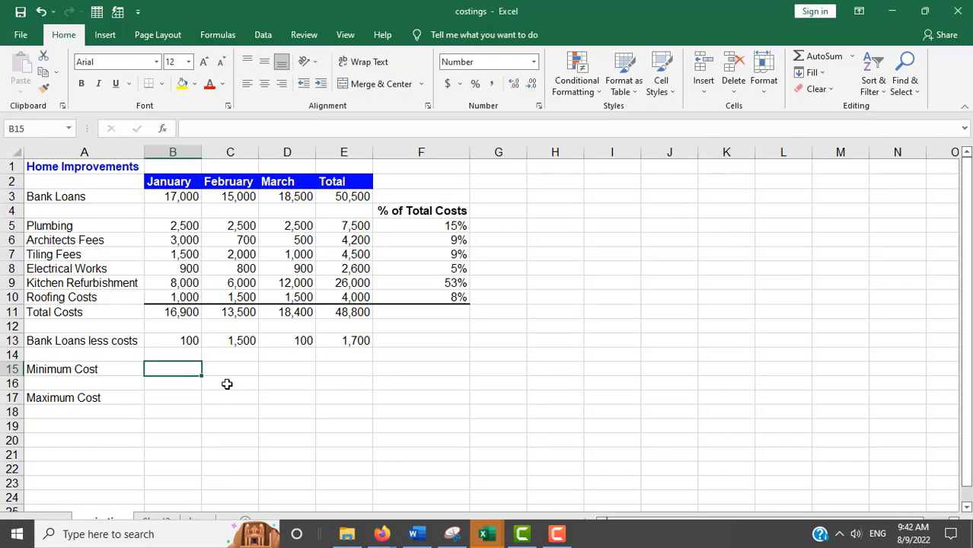
pyautogui.write('=m')
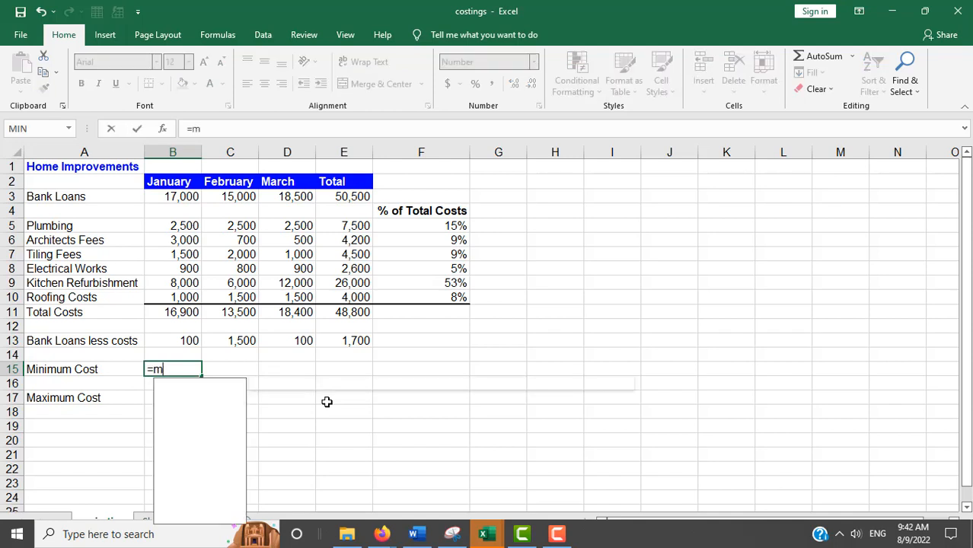
pyautogui.write('in(')
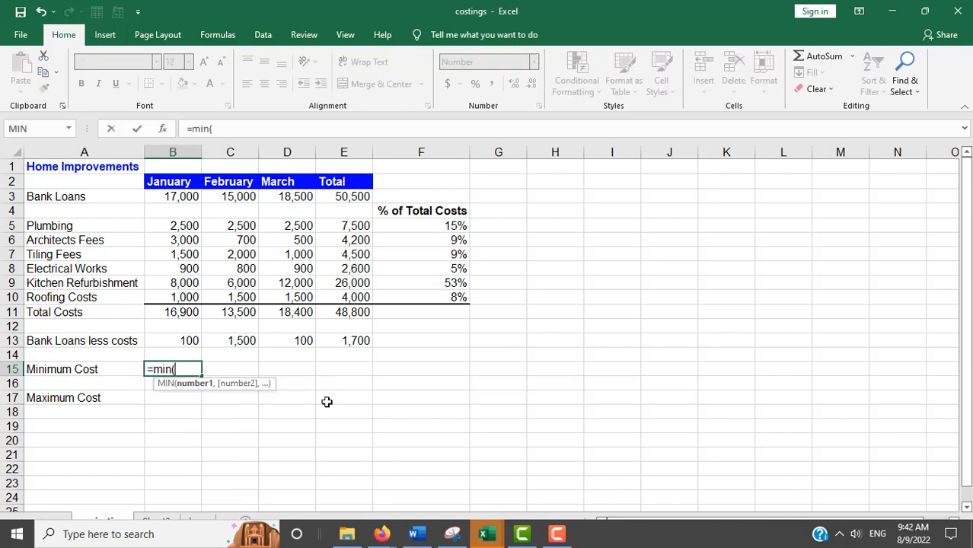
pyautogui.moveTo(177, 226); pyautogui.dragTo(175, 296)
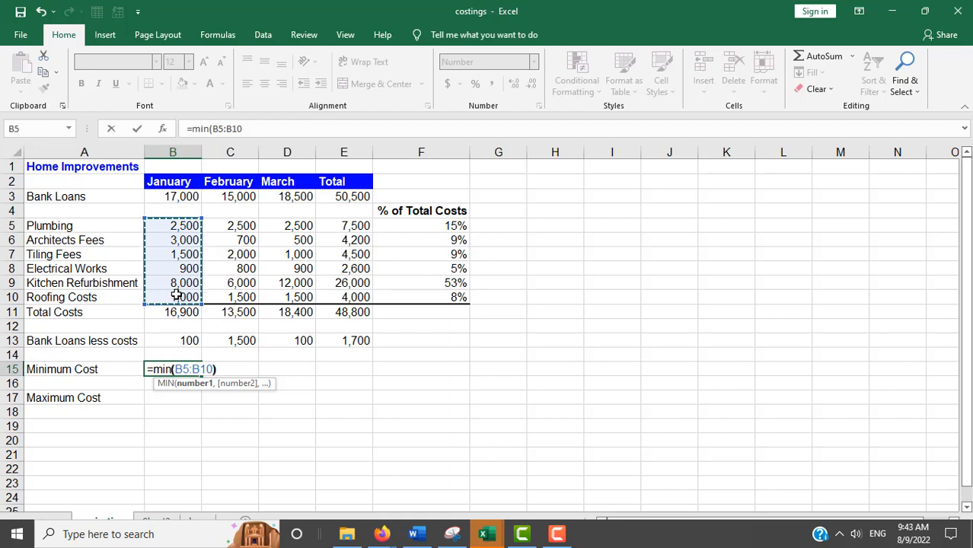
pyautogui.write(')')
pyautogui.press('Return')
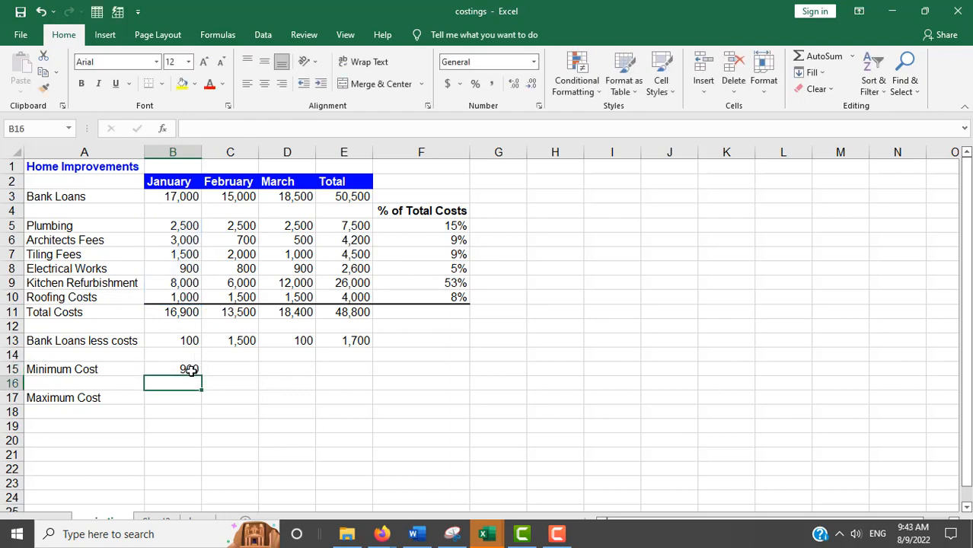
pyautogui.hotkey('alt', 'Tab')
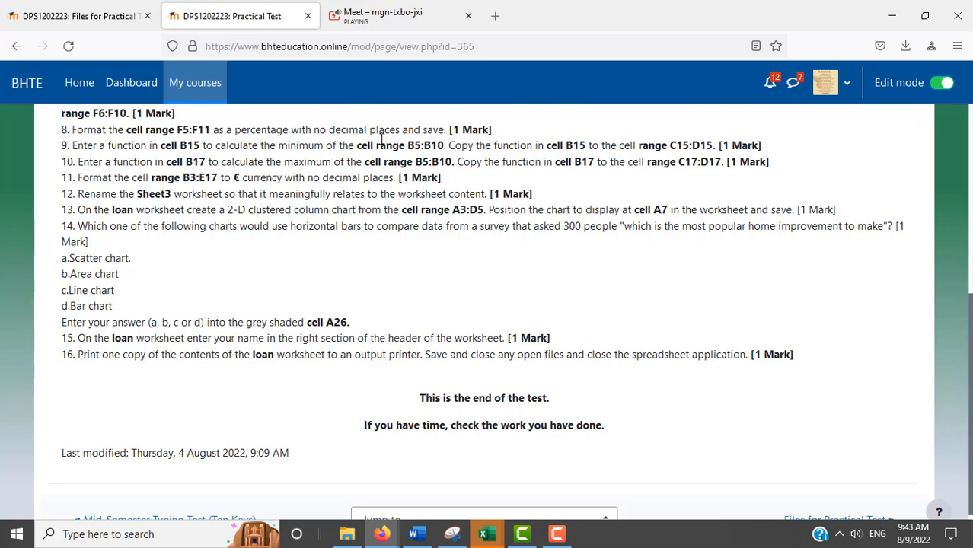
# Step: Fill the B15 MIN formula across row 15, then delete the extra copy in E15
pyautogui.hotkey('alt', 'Tab')
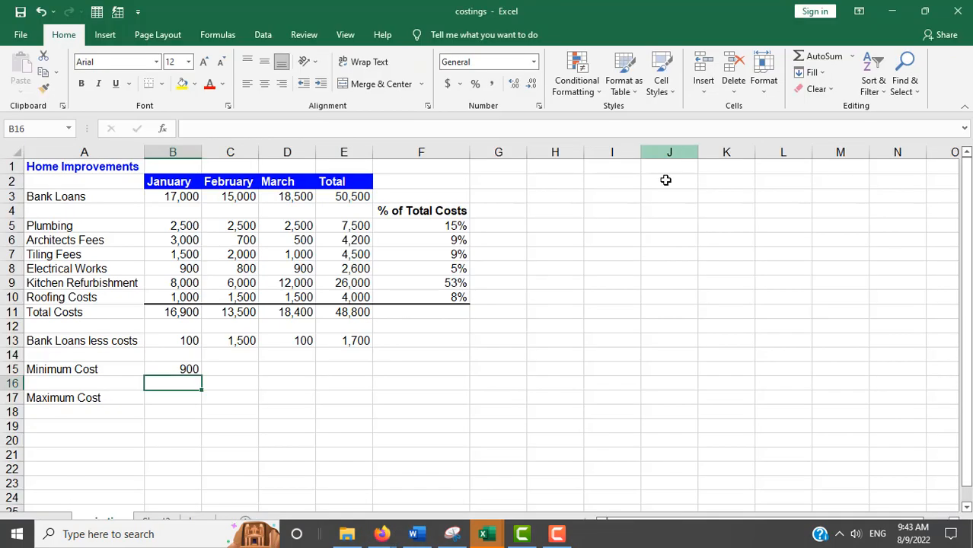
pyautogui.click(190, 370)
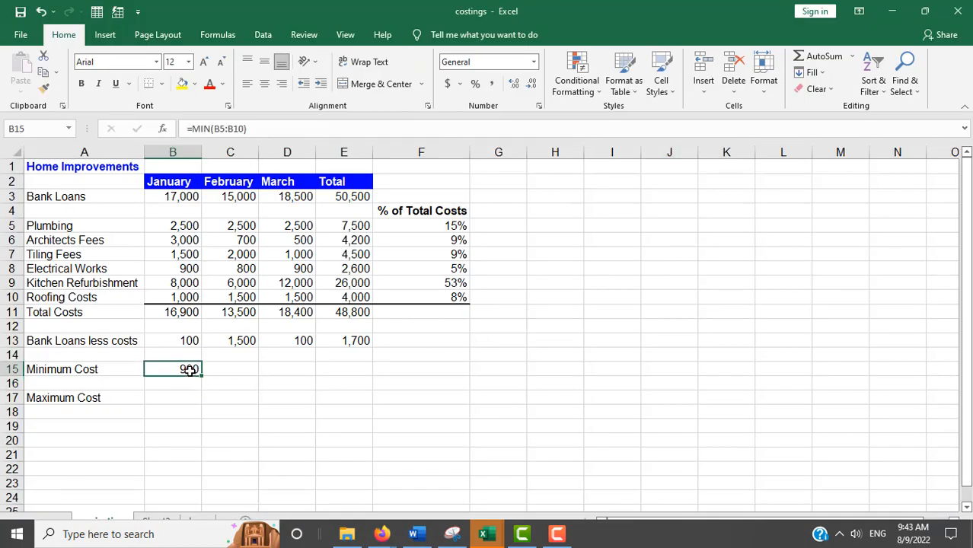
pyautogui.moveTo(202, 376); pyautogui.dragTo(358, 385)
pyautogui.hotkey('alt', 'Tab')
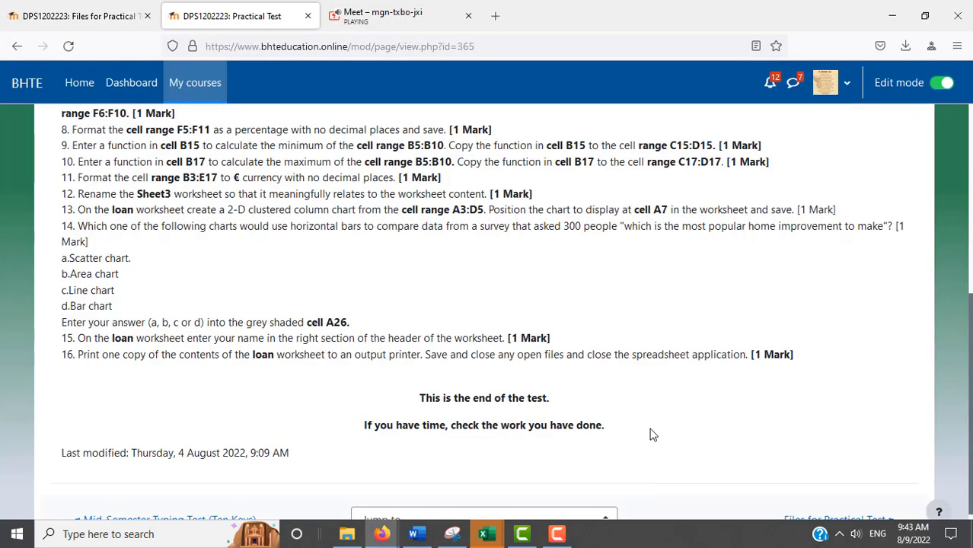
pyautogui.hotkey('alt', 'Tab')
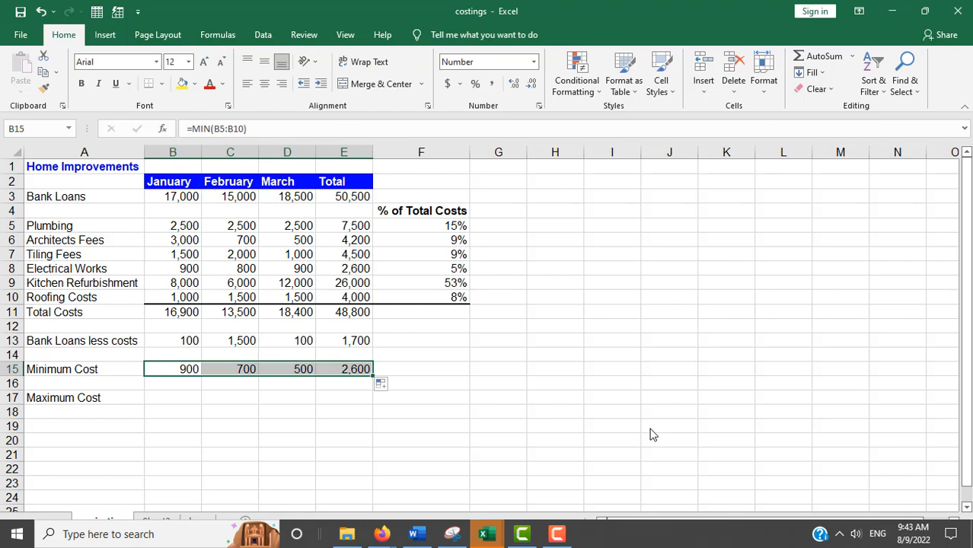
pyautogui.hotkey('alt', 'Tab')
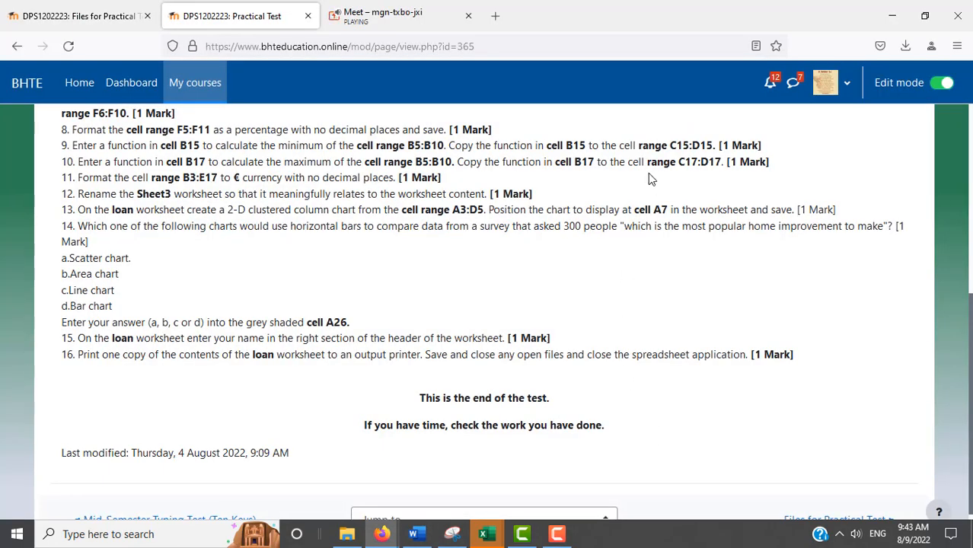
pyautogui.hotkey('alt', 'Tab')
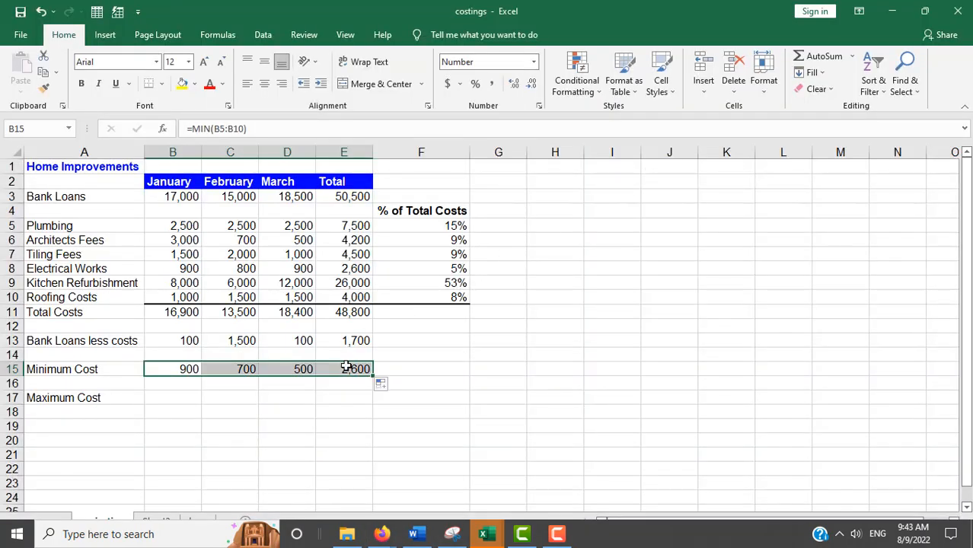
pyautogui.click(348, 369)
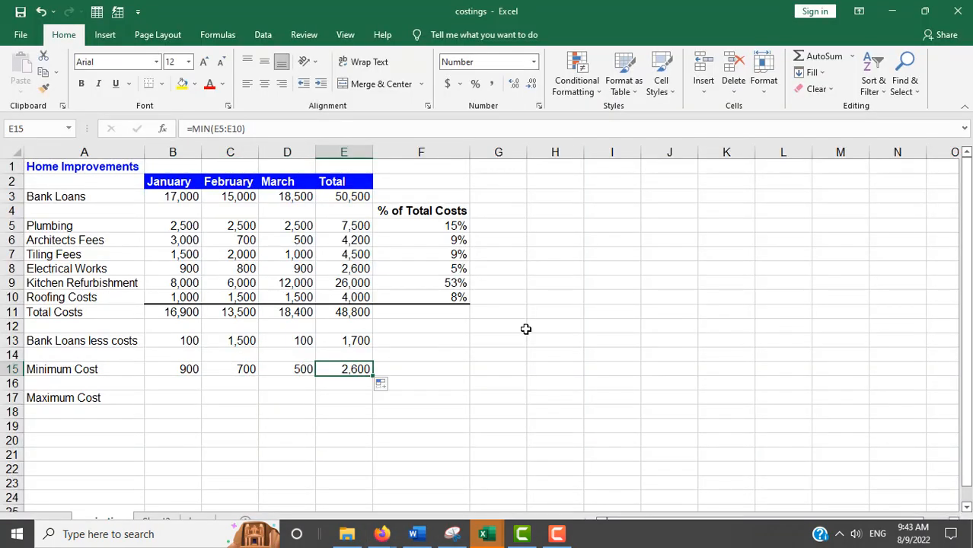
pyautogui.press('Delete')
pyautogui.click(192, 398)
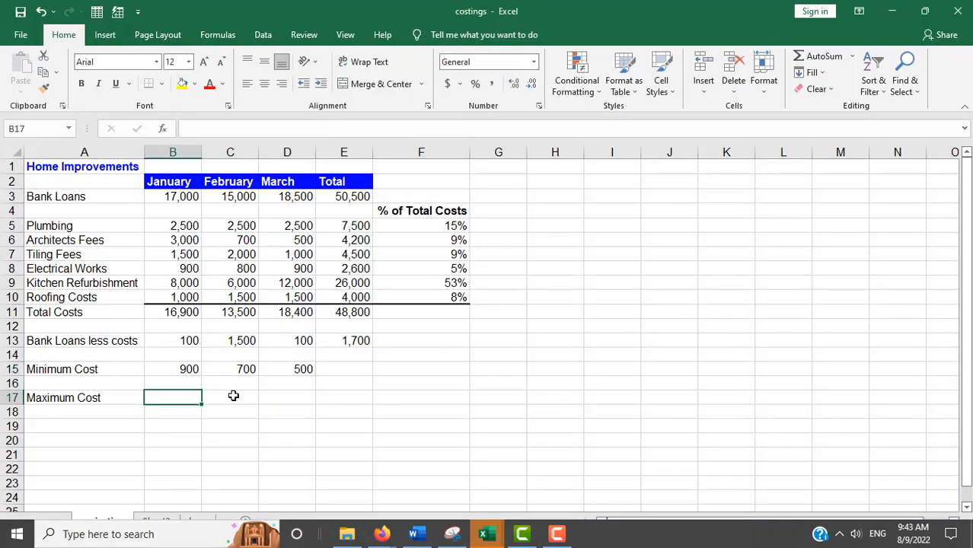
# Step: Enter =MAX(B5:B10) in B17 and fill it to D17, giving 8,000, 6,000 and 12,000
pyautogui.hotkey('alt', 'Tab')
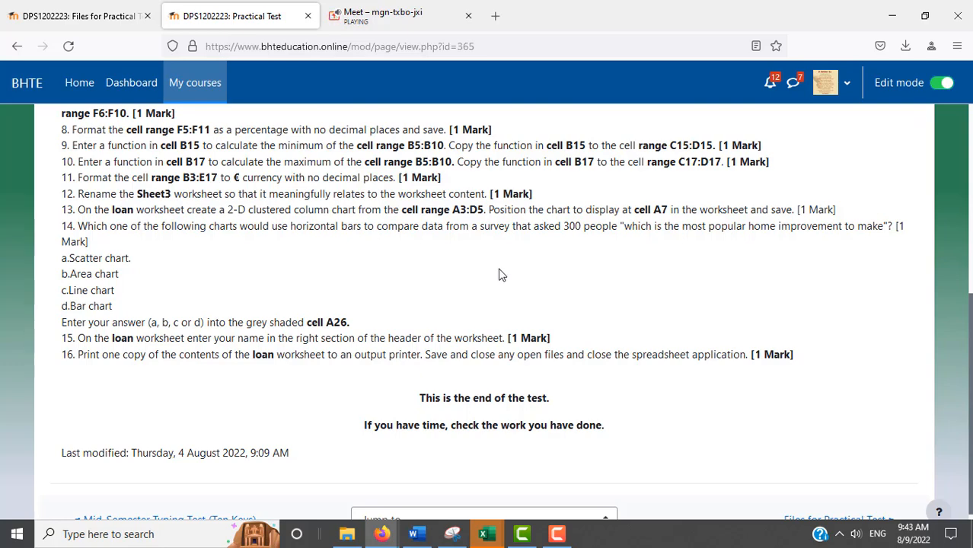
pyautogui.hotkey('alt', 'Tab')
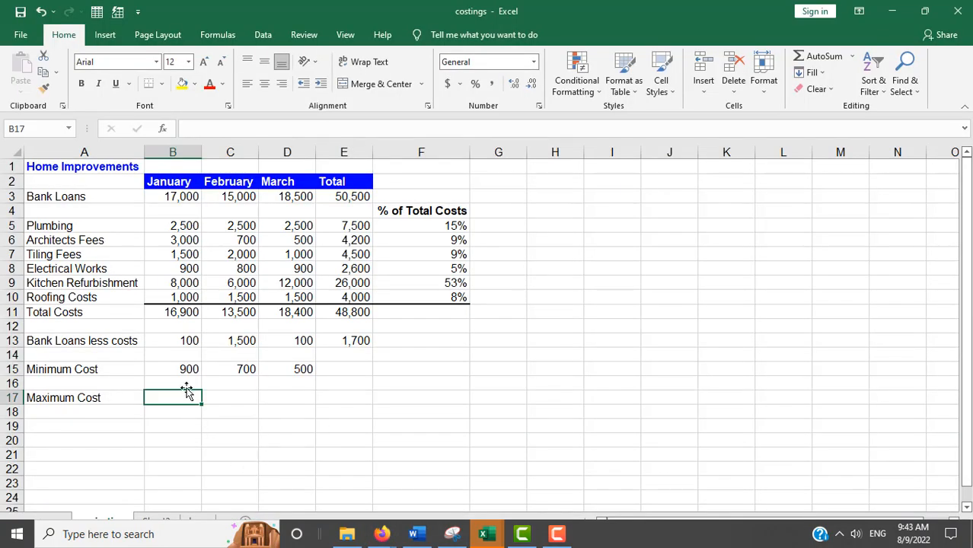
pyautogui.write('=max')
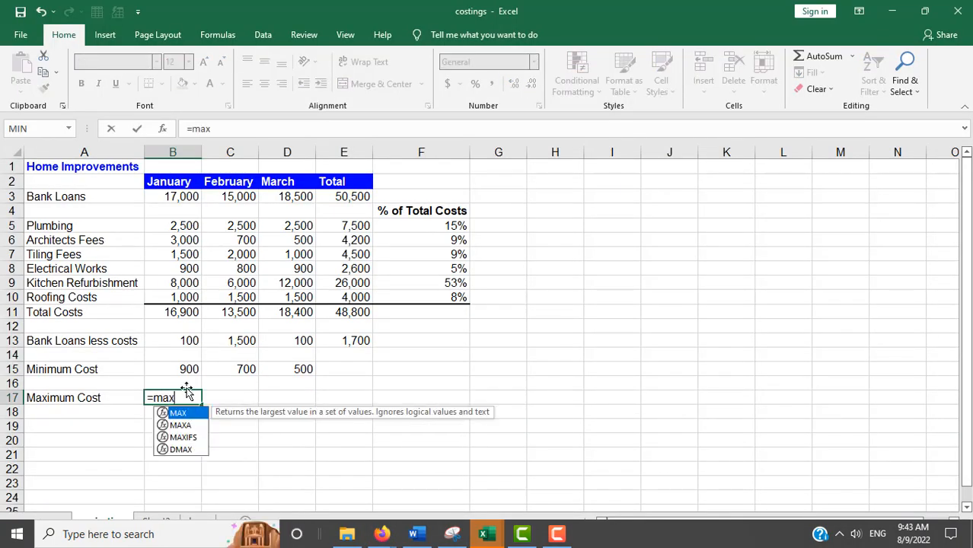
pyautogui.write('(')
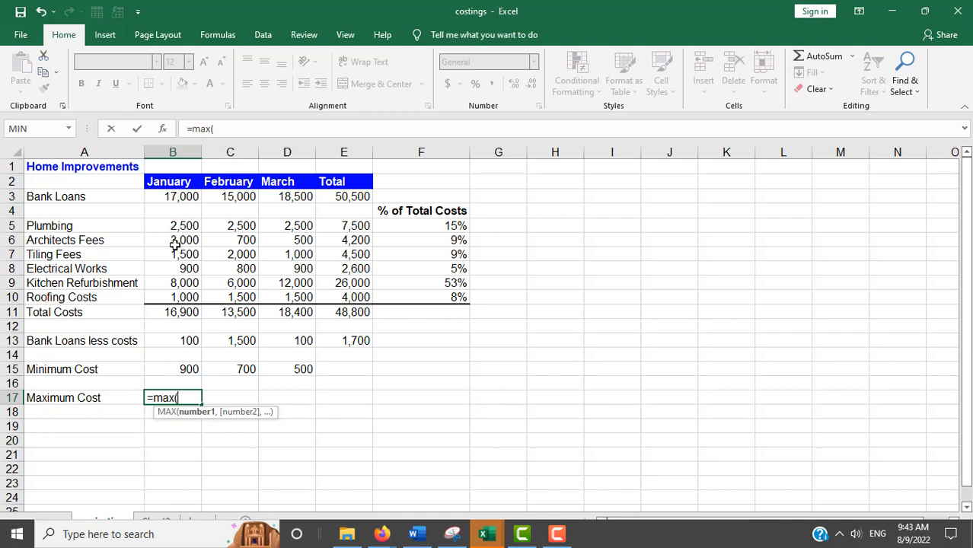
pyautogui.moveTo(179, 225); pyautogui.dragTo(172, 268)
pyautogui.moveTo(169, 290); pyautogui.dragTo(169, 294)
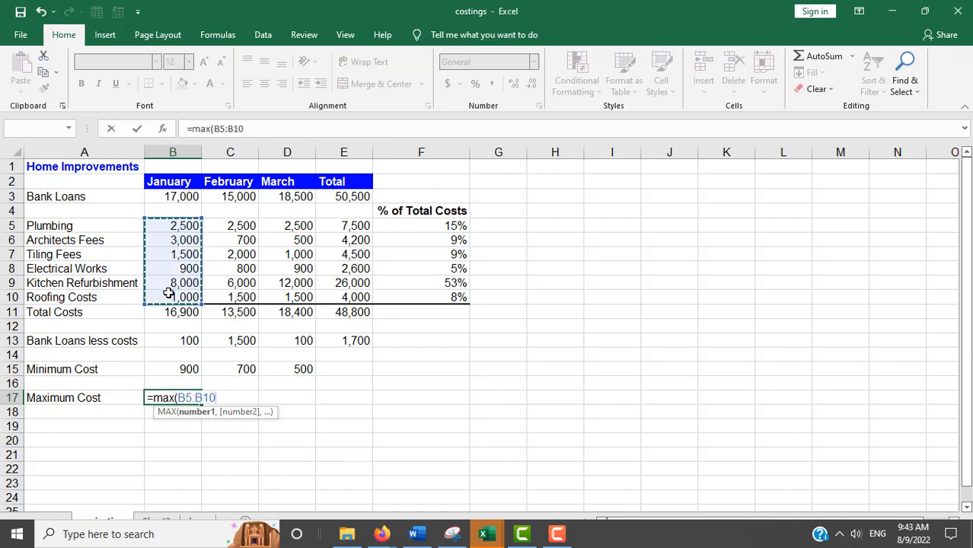
pyautogui.press('Return')
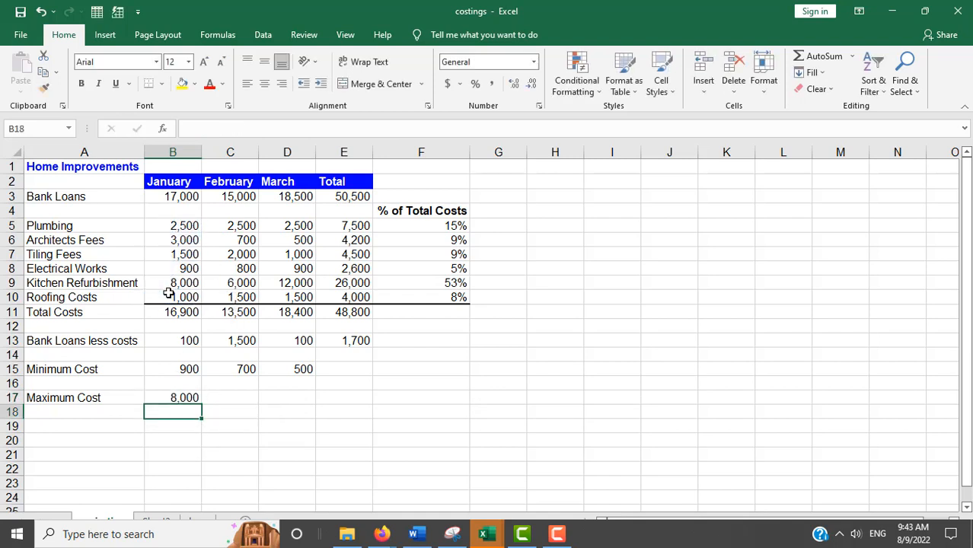
pyautogui.click(173, 393)
pyautogui.moveTo(202, 405); pyautogui.dragTo(312, 402)
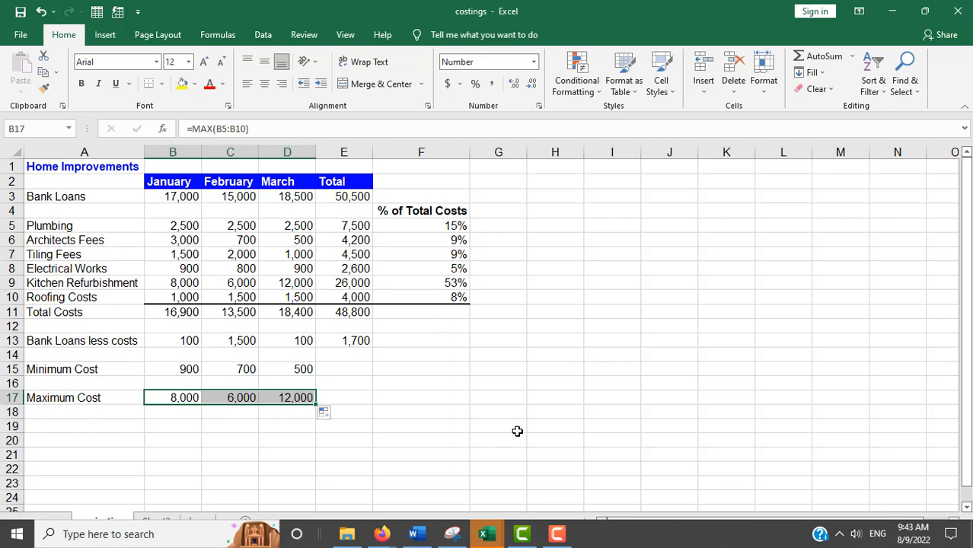
pyautogui.hotkey('alt', 'Tab')
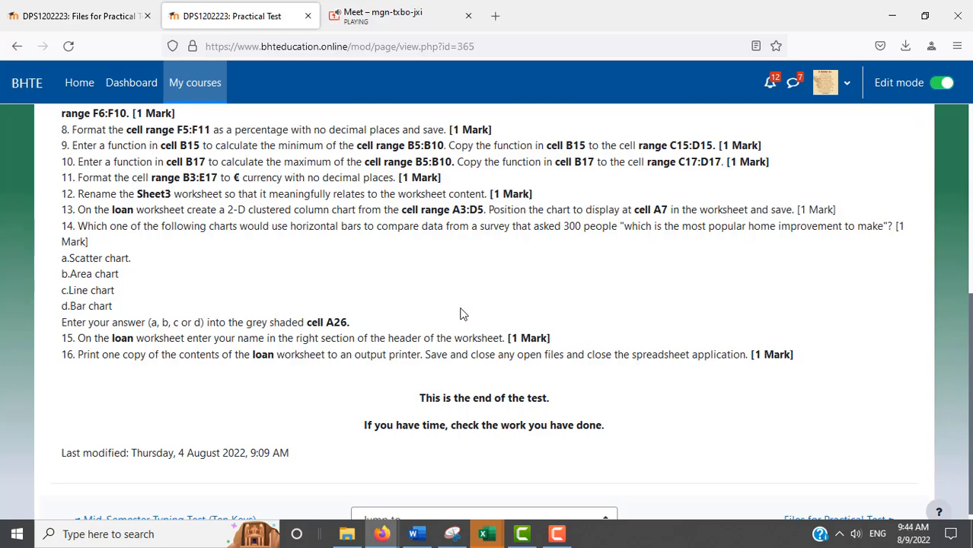
# Step: Check the Bank Loans less costs formula in B13, then select B13:E17
pyautogui.hotkey('alt', 'Tab')
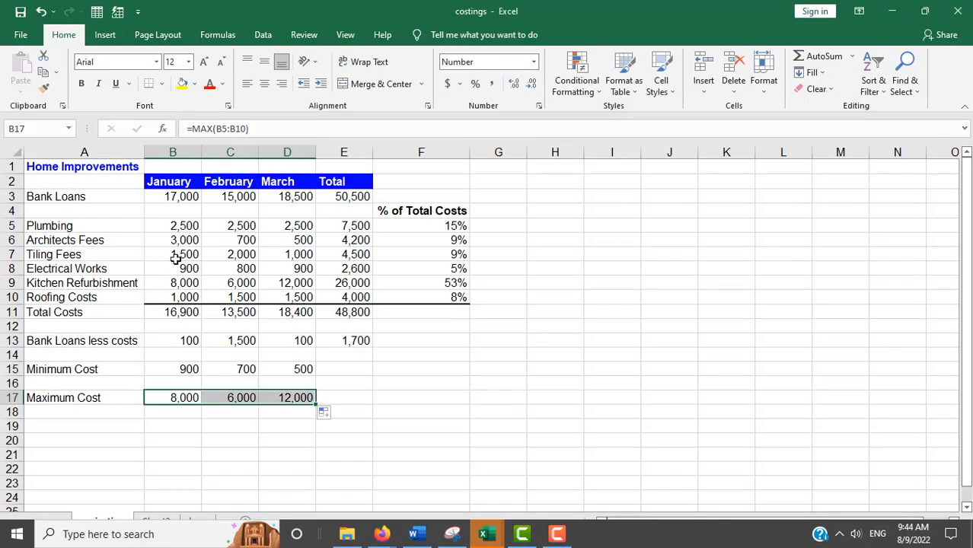
pyautogui.click(169, 341)
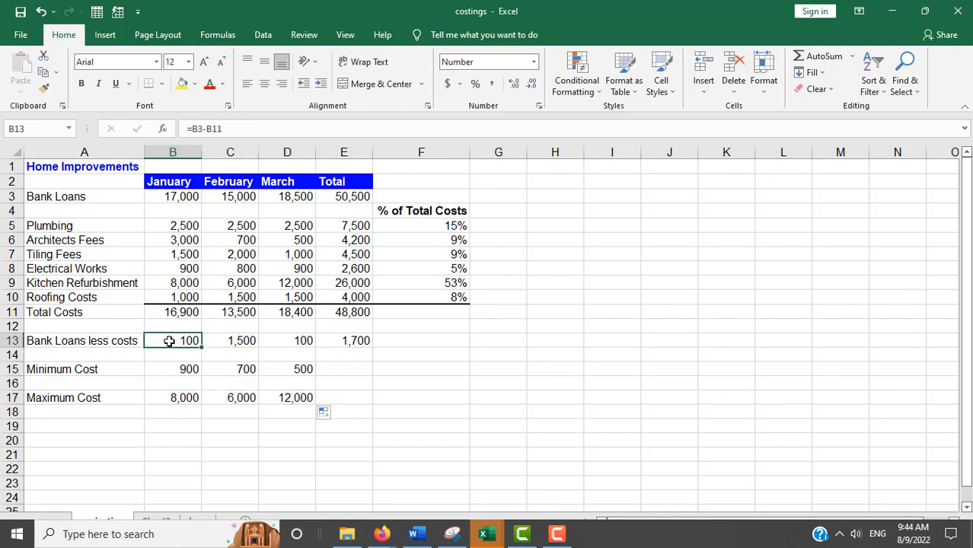
pyautogui.moveTo(171, 343); pyautogui.dragTo(346, 416)
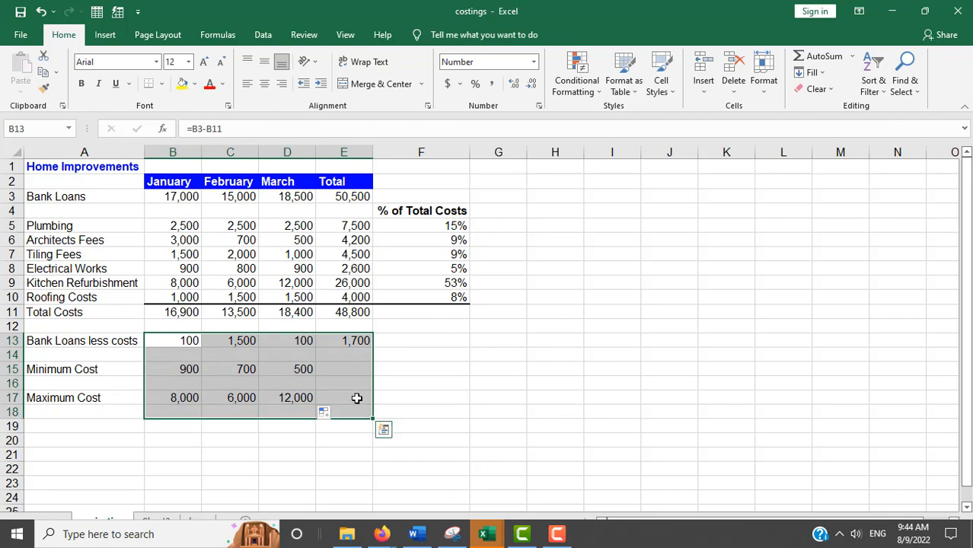
pyautogui.hotkey('alt', 'Tab')
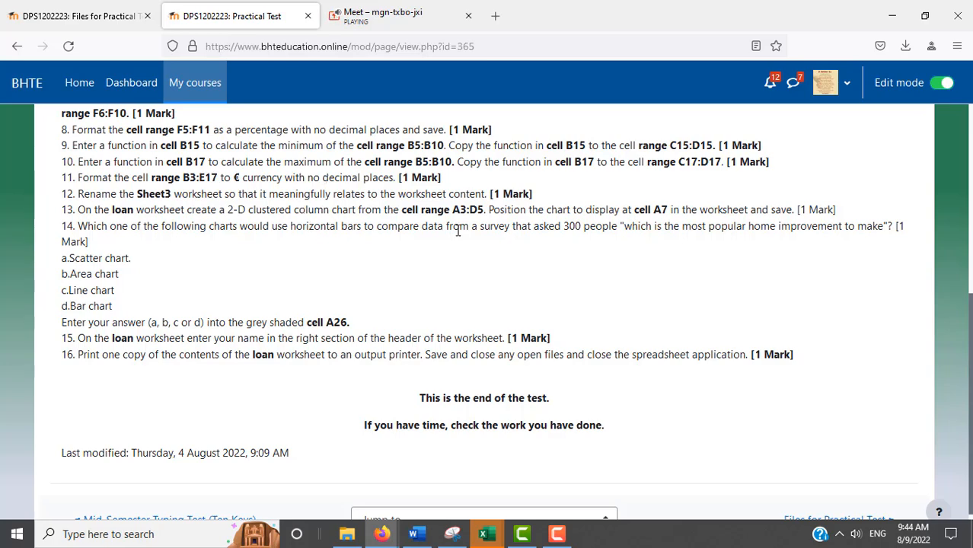
pyautogui.hotkey('alt', 'Tab')
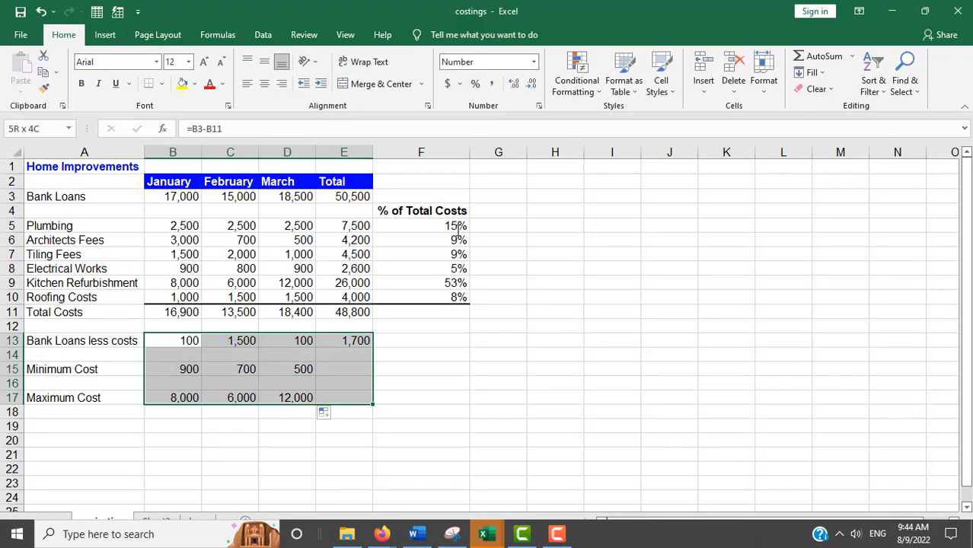
# Step: Format B13:E17 as € Euro accounting with no decimal places
pyautogui.click(461, 86)
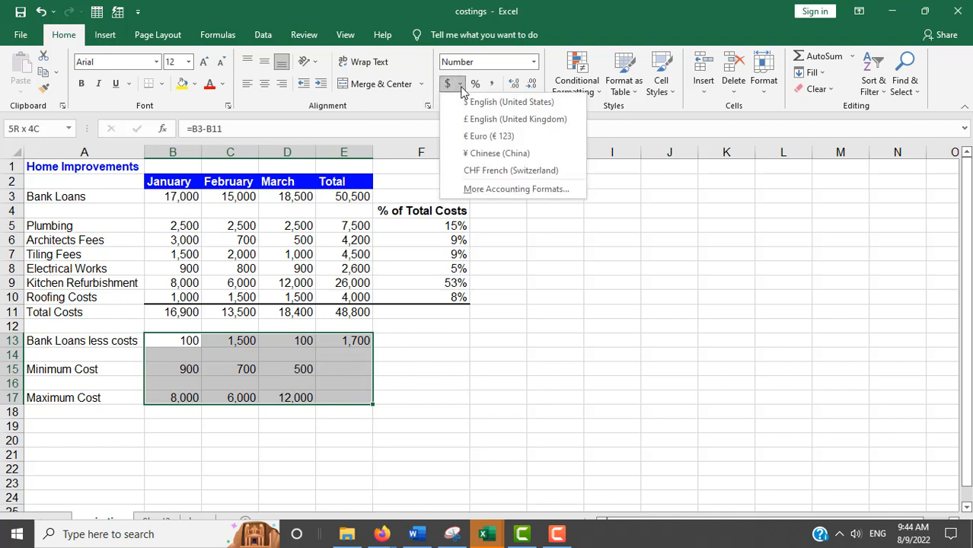
pyautogui.click(475, 139)
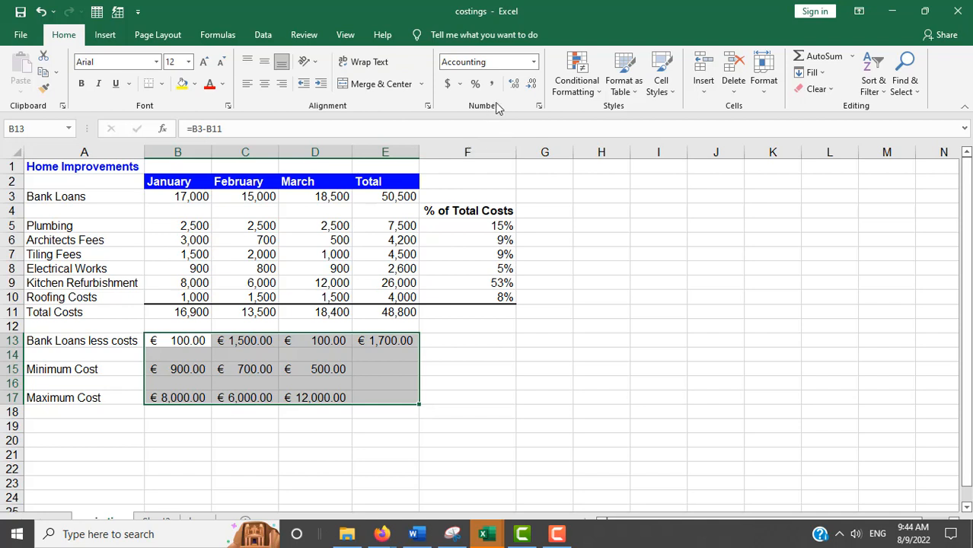
pyautogui.click(531, 83)
pyautogui.click(531, 84)
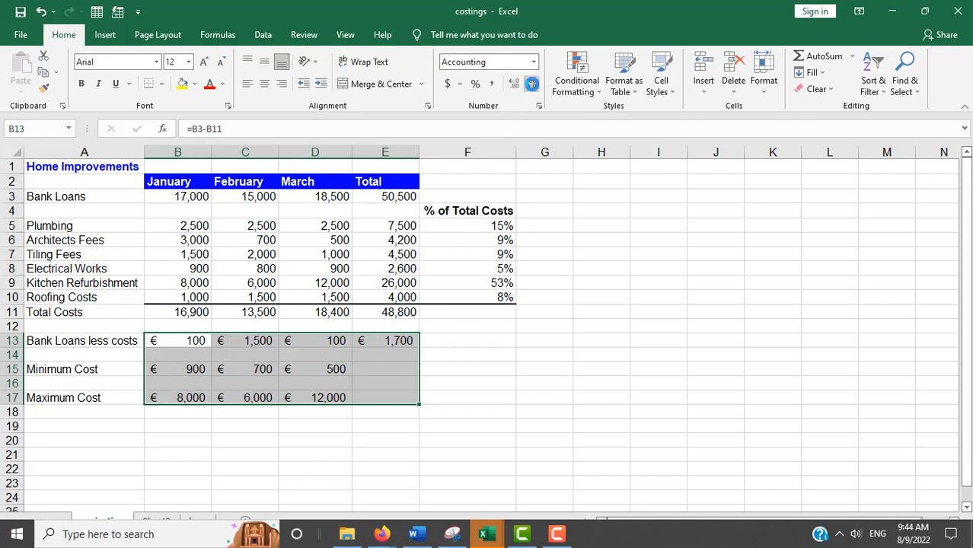
# Step: Check the test instructions, then bring up Sheet3's Plumbing cost table
pyautogui.hotkey('alt', 'Tab')
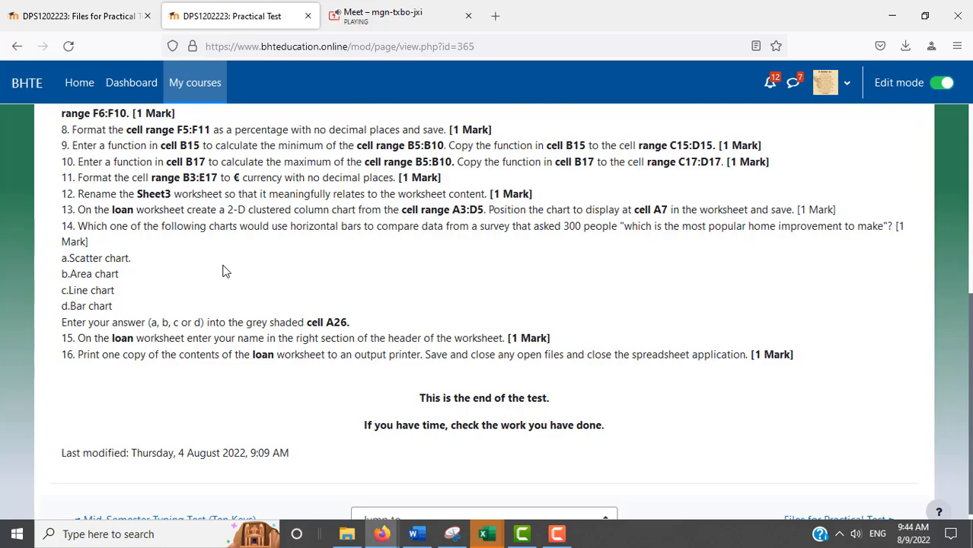
pyautogui.hotkey('alt', 'Tab')
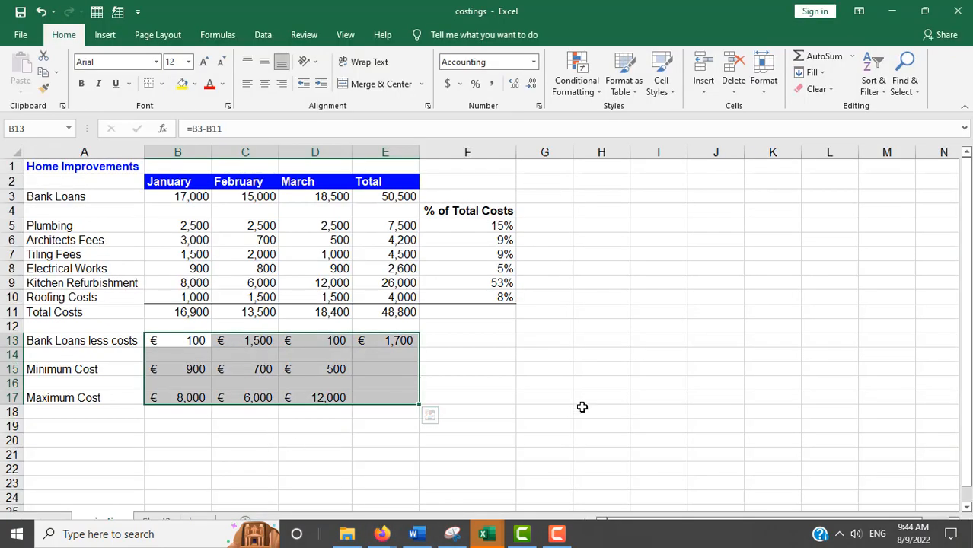
pyautogui.click(623, 540)
pyautogui.click(607, 425)
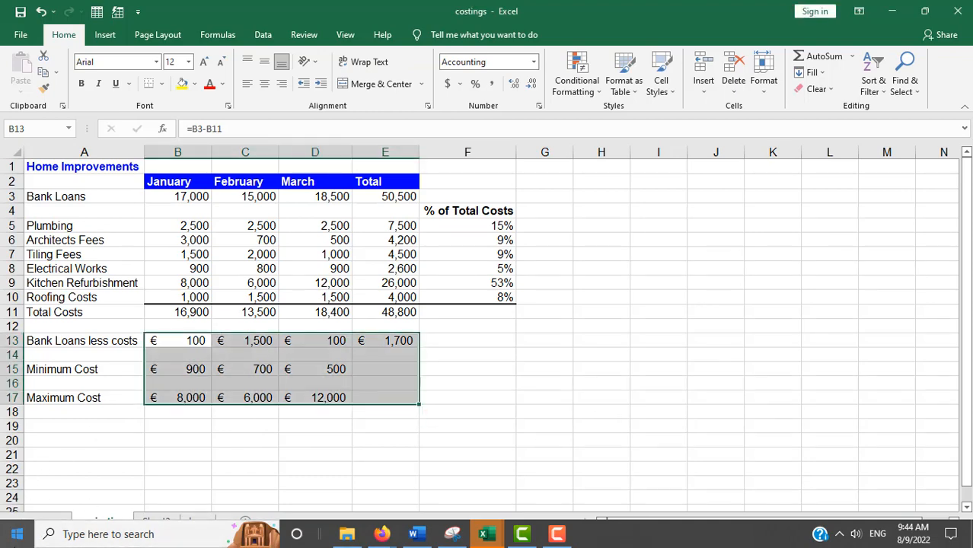
pyautogui.click(16, 541)
pyautogui.click(14, 541)
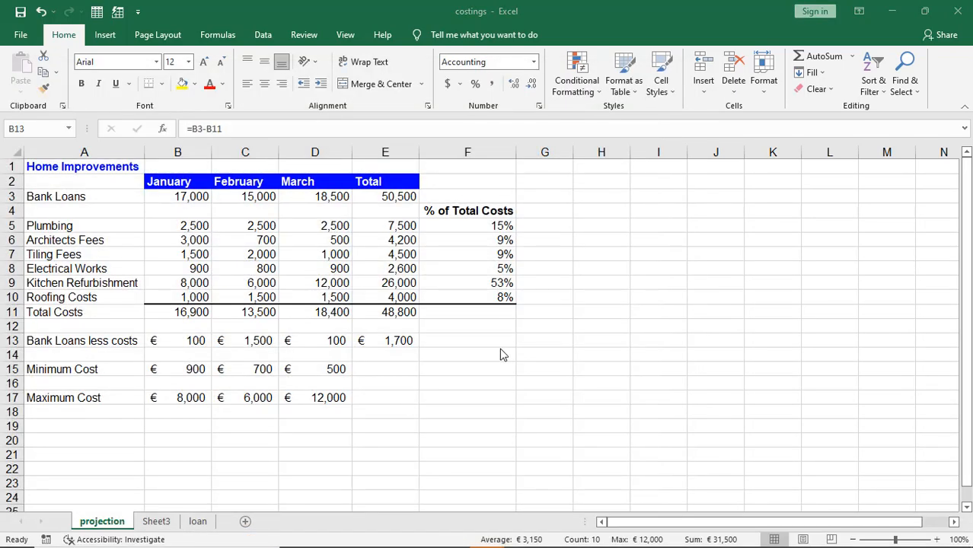
pyautogui.click(158, 521)
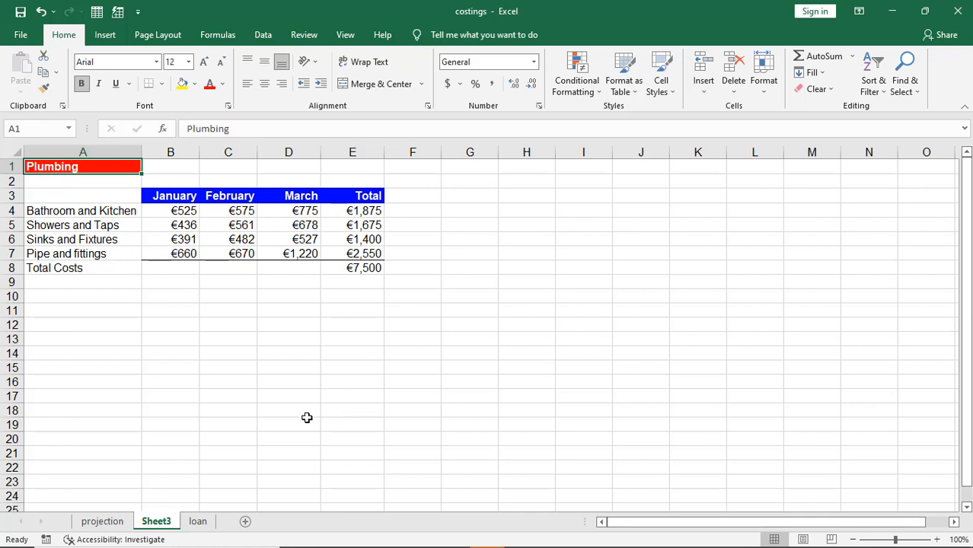
pyautogui.click(108, 526)
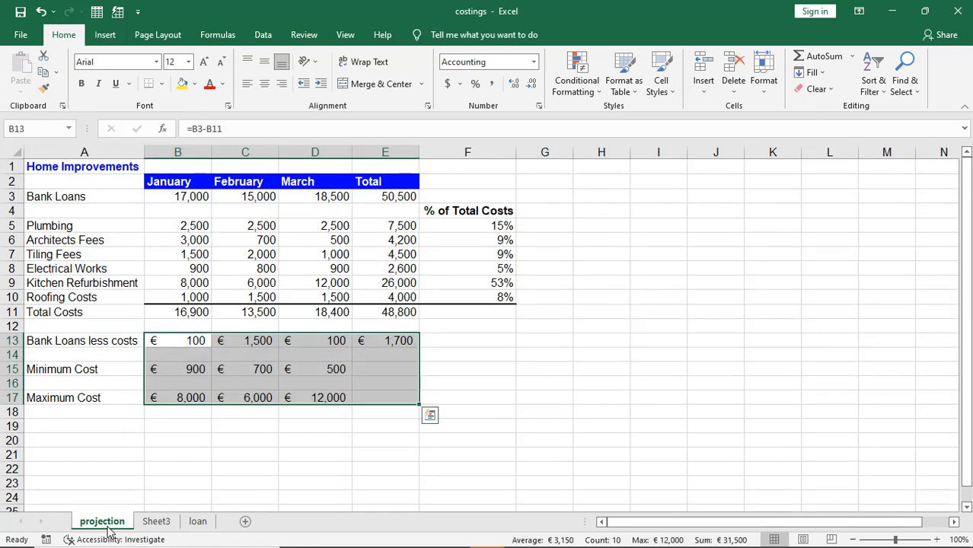
pyautogui.click(184, 455)
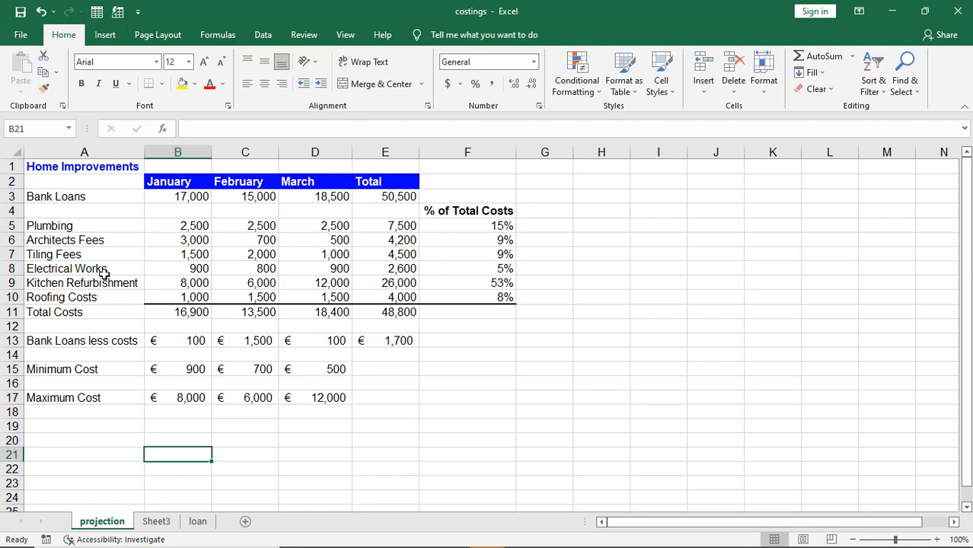
pyautogui.click(148, 529)
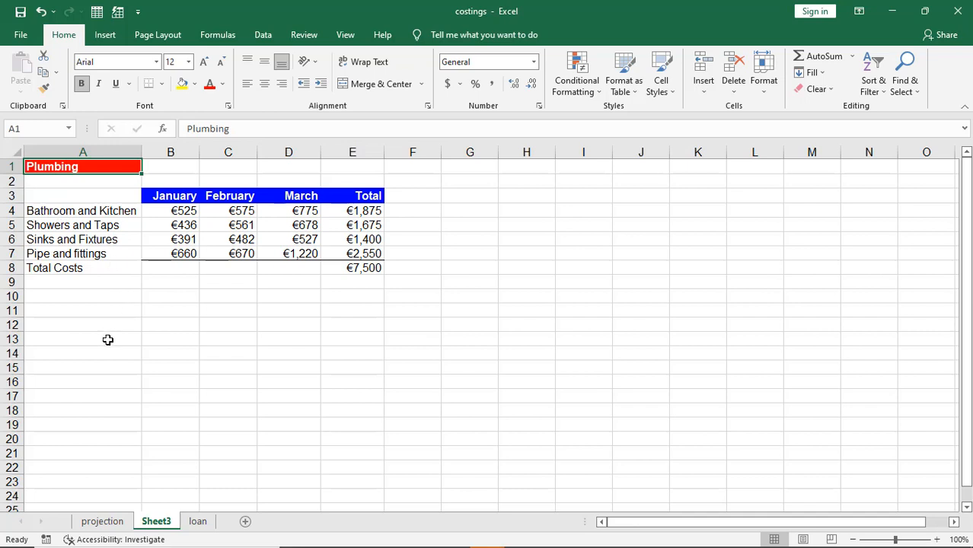
pyautogui.click(198, 523)
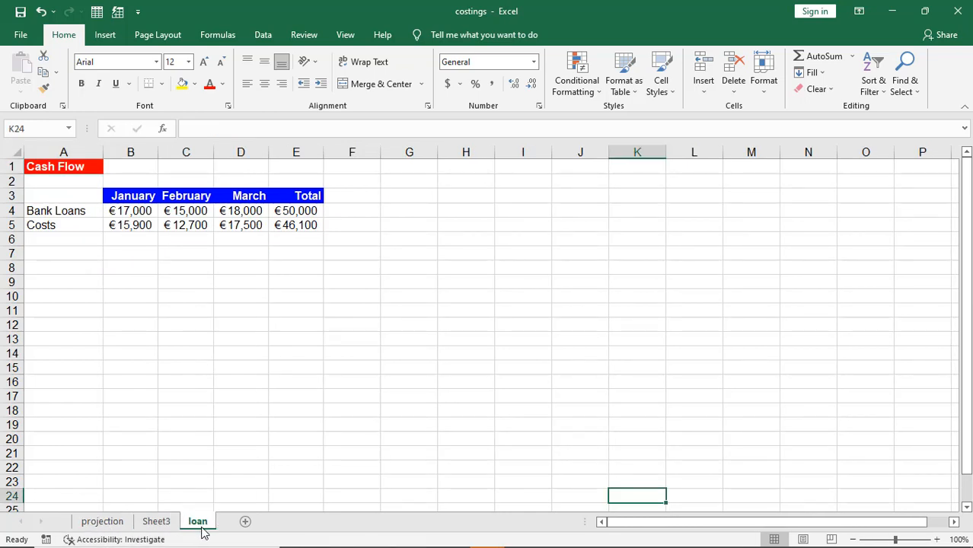
pyautogui.click(156, 526)
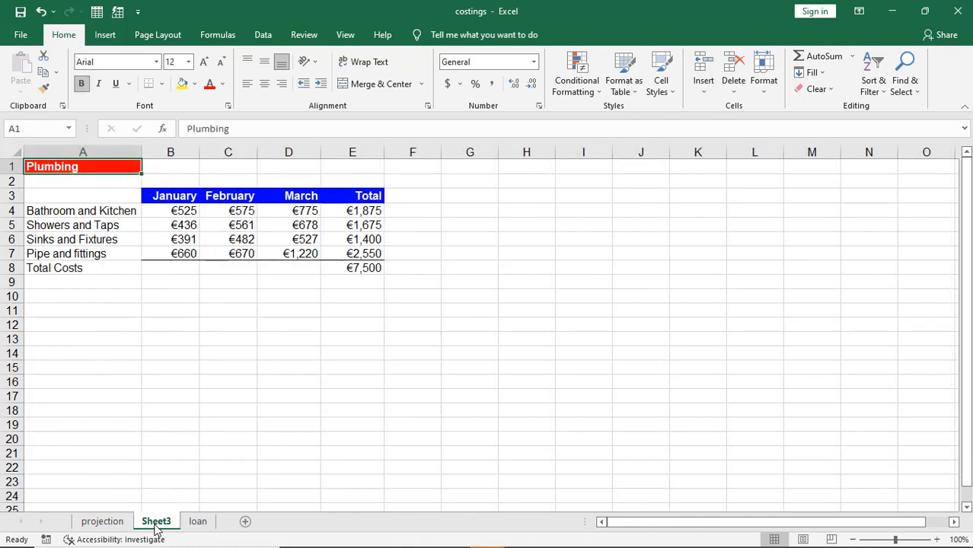
# Step: Rename Sheet3 to 'plumbing'
pyautogui.doubleClick(155, 524)
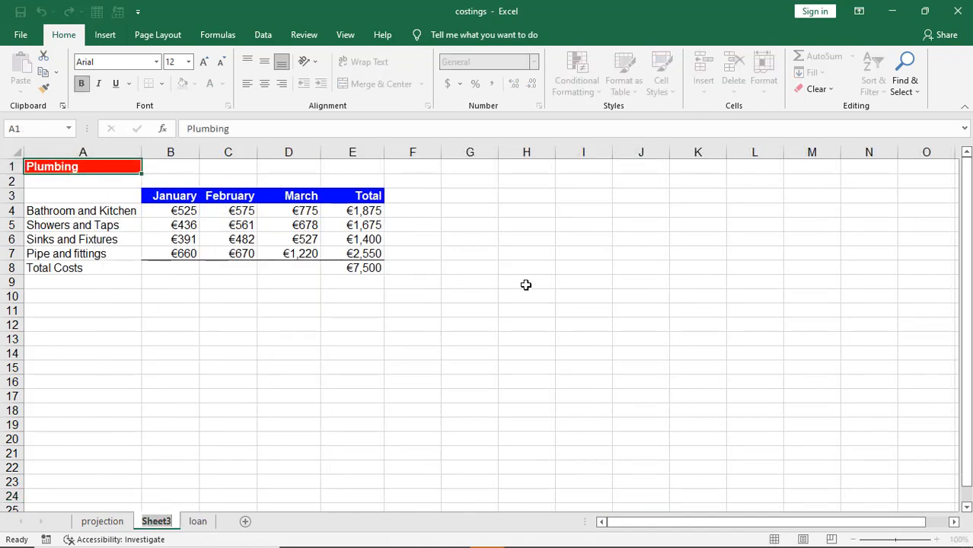
pyautogui.write('plumbing')
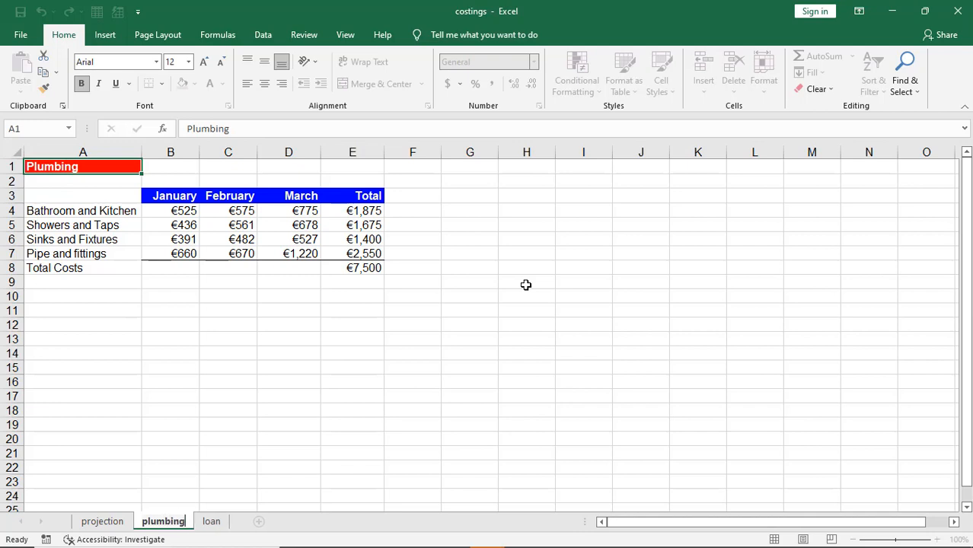
pyautogui.press('Return')
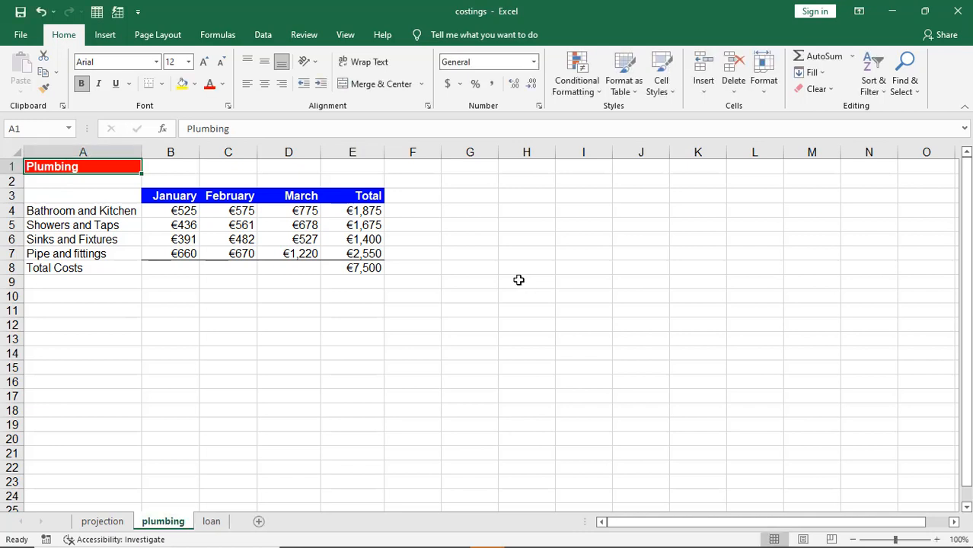
# Step: Return to the Practical Test instructions page in Firefox
pyautogui.moveTo(416, 543)
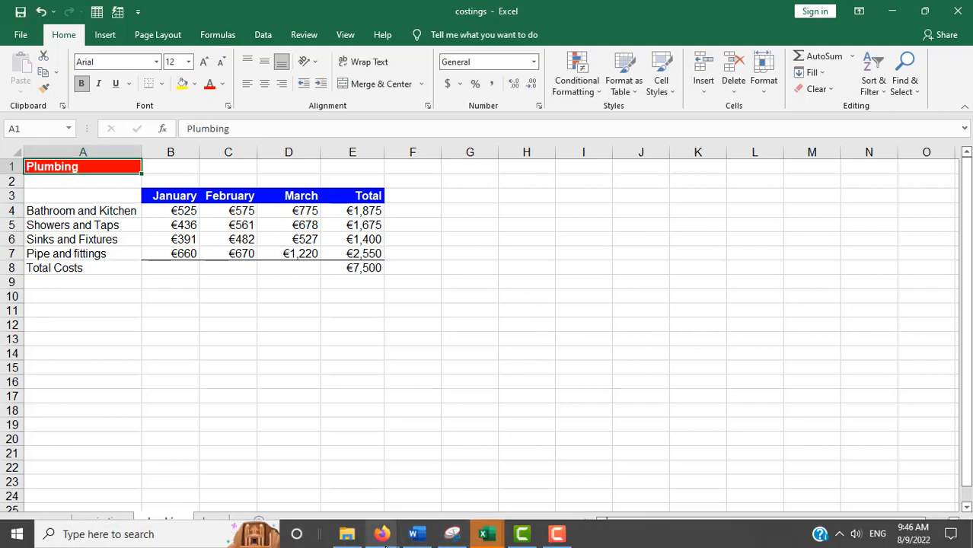
pyautogui.moveTo(382, 535)
pyautogui.click(321, 493)
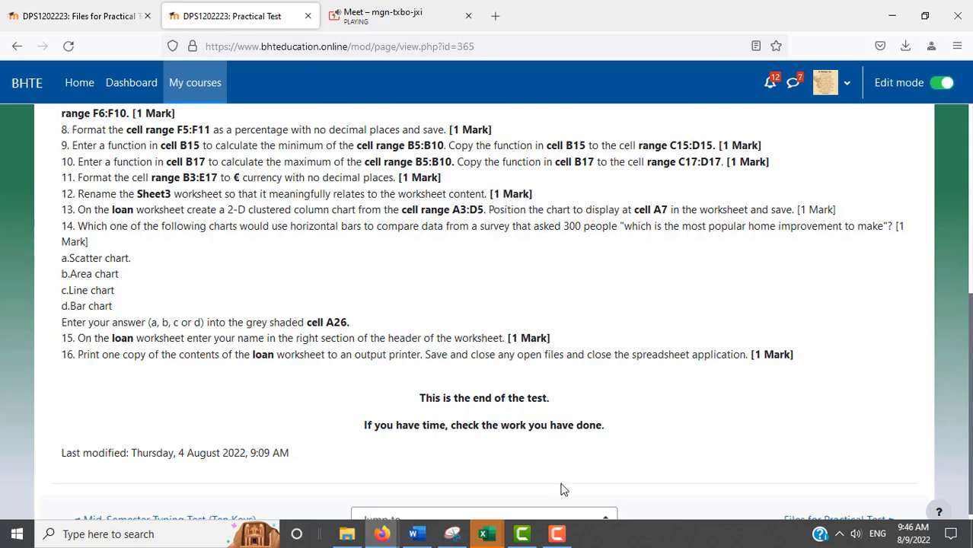
# Step: Return to the costings workbook and show the loan sheet's Cash Flow table
pyautogui.click(487, 537)
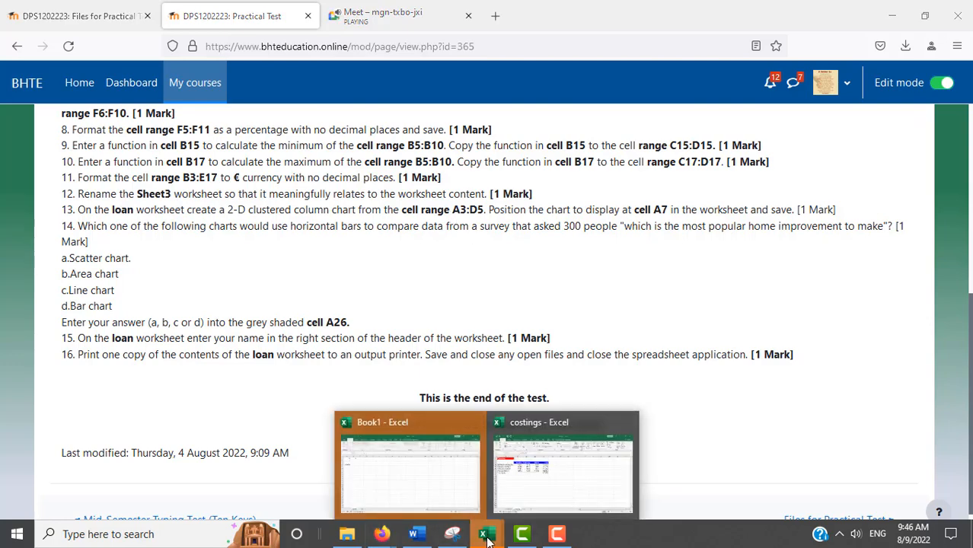
pyautogui.click(566, 465)
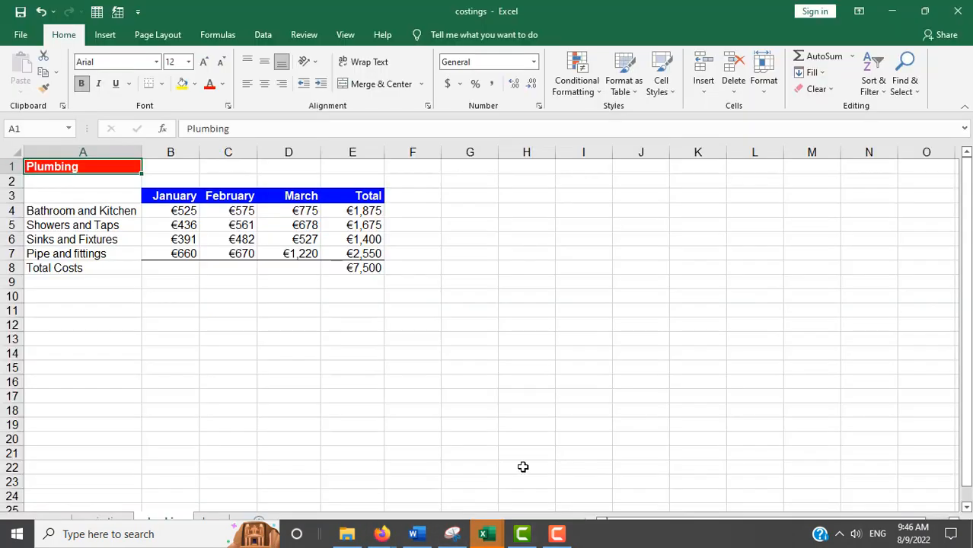
pyautogui.click(222, 520)
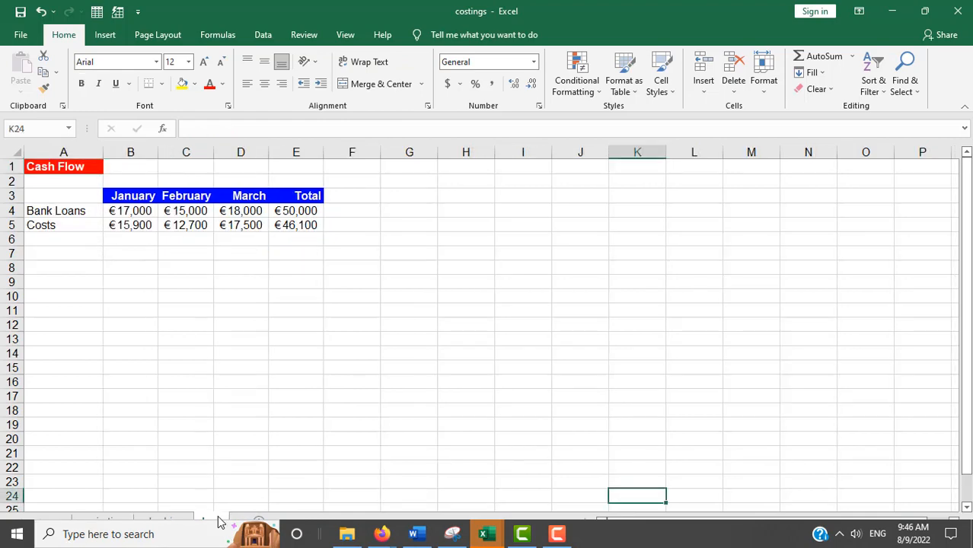
pyautogui.click(17, 534)
pyautogui.click(16, 534)
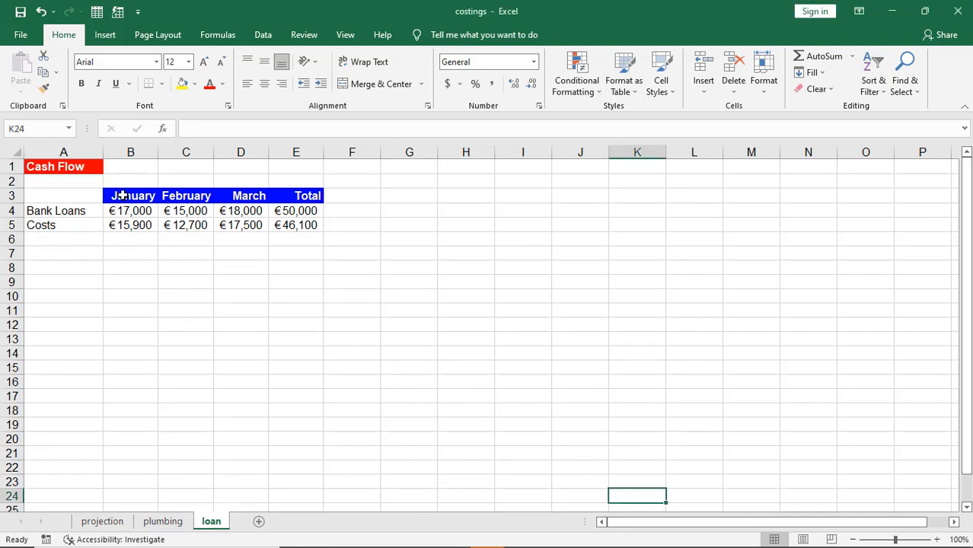
# Step: Select the Cash Flow data A3:D5, including the row labels
pyautogui.moveTo(122, 195); pyautogui.dragTo(258, 221)
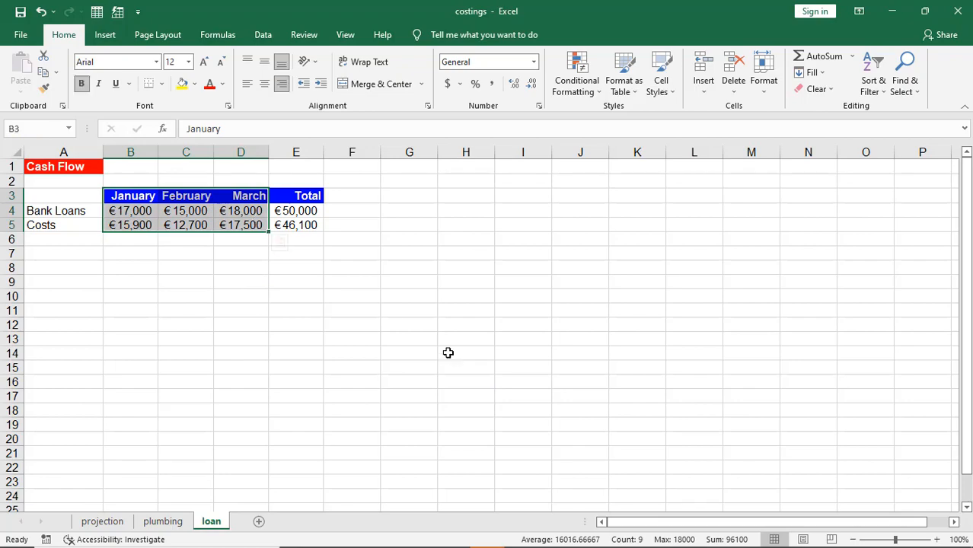
pyautogui.hotkey('alt', 'Tab')
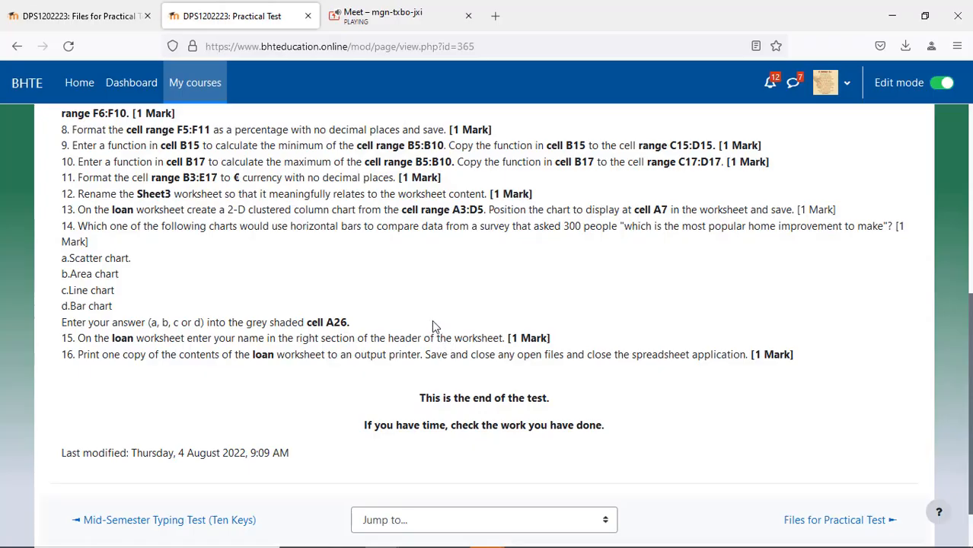
pyautogui.hotkey('alt', 'Tab')
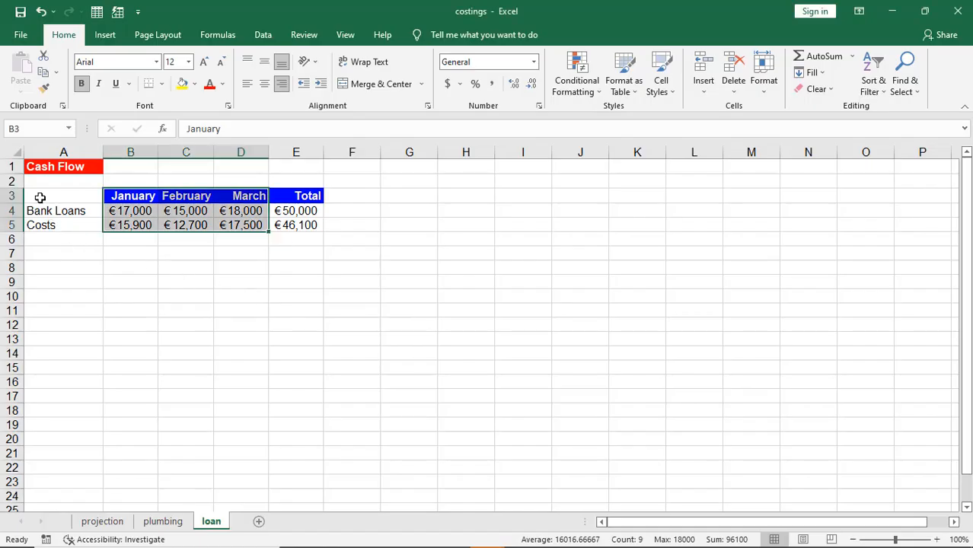
pyautogui.moveTo(39, 199); pyautogui.dragTo(235, 226)
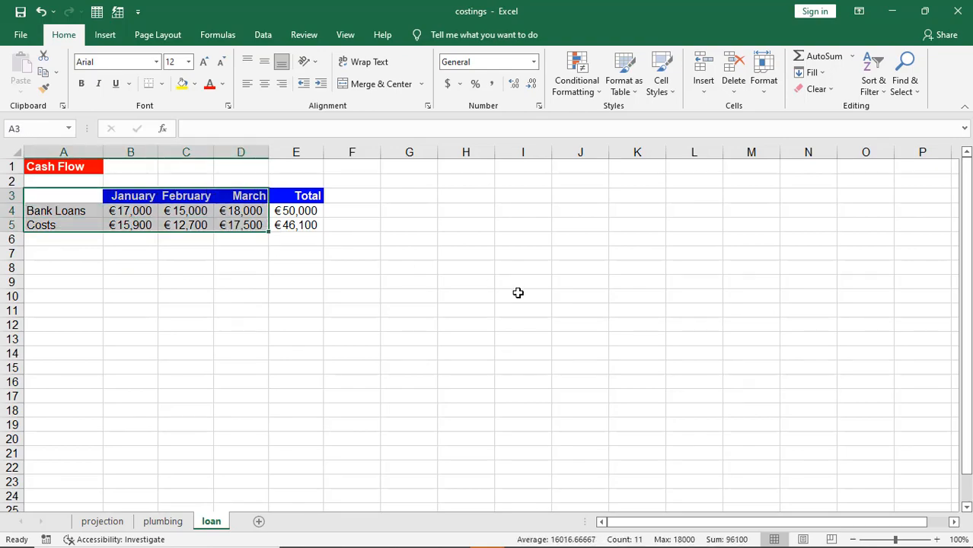
pyautogui.hotkey('alt', 'Tab')
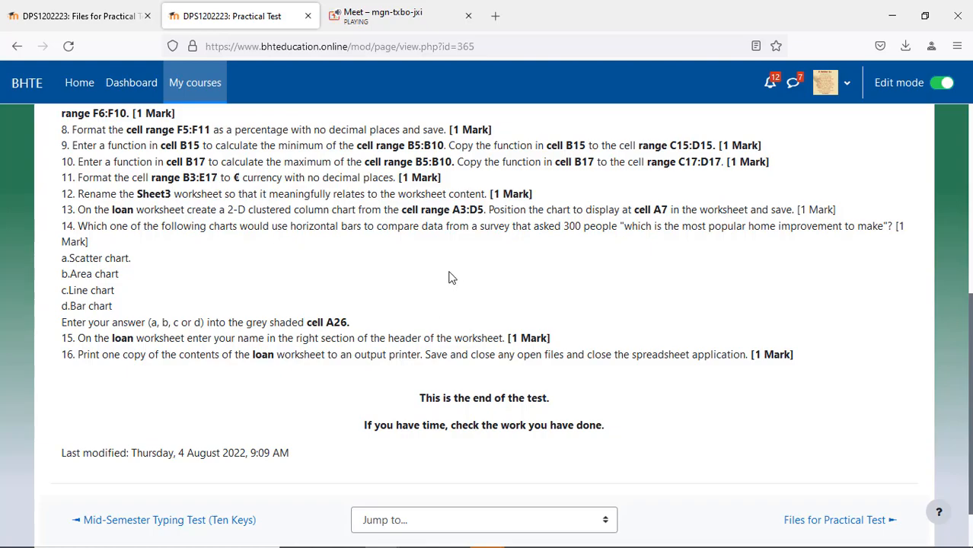
pyautogui.hotkey('alt', 'Tab')
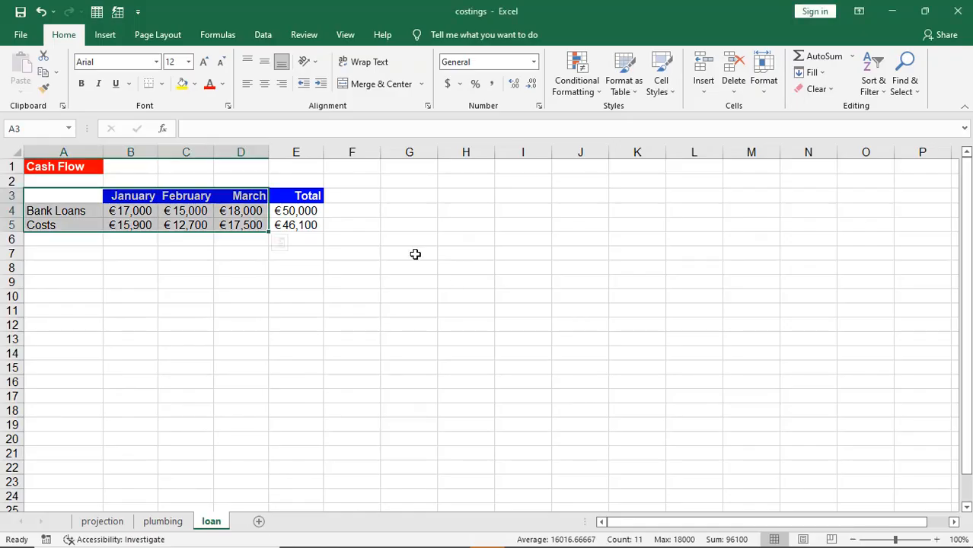
# Step: Insert a 2-D Clustered Column chart of the Bank Loans and Costs data in A3:D5
pyautogui.click(106, 35)
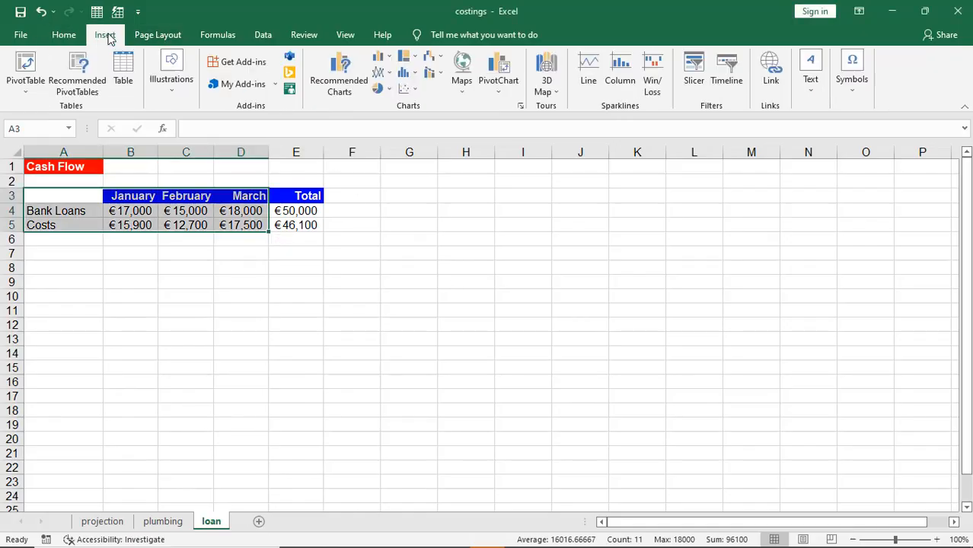
pyautogui.click(415, 76)
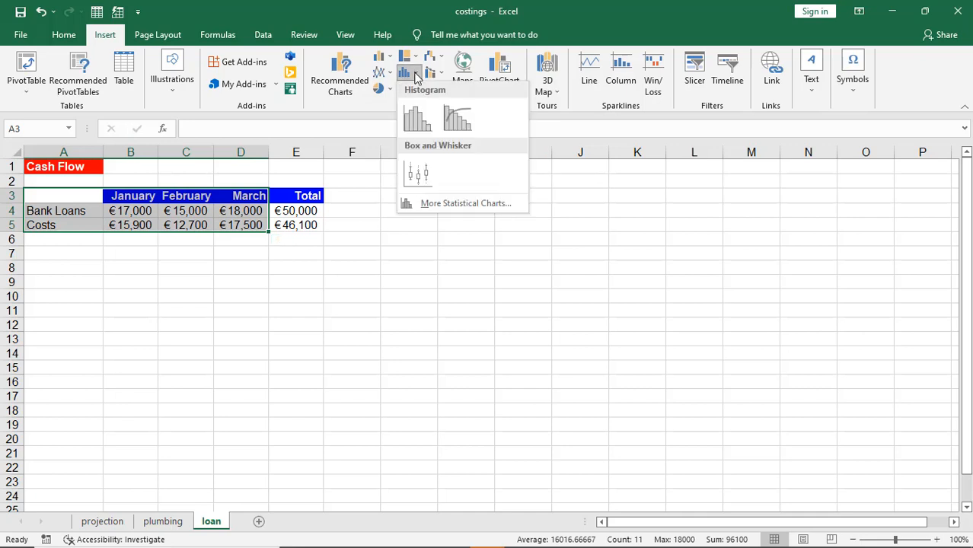
pyautogui.click(415, 76)
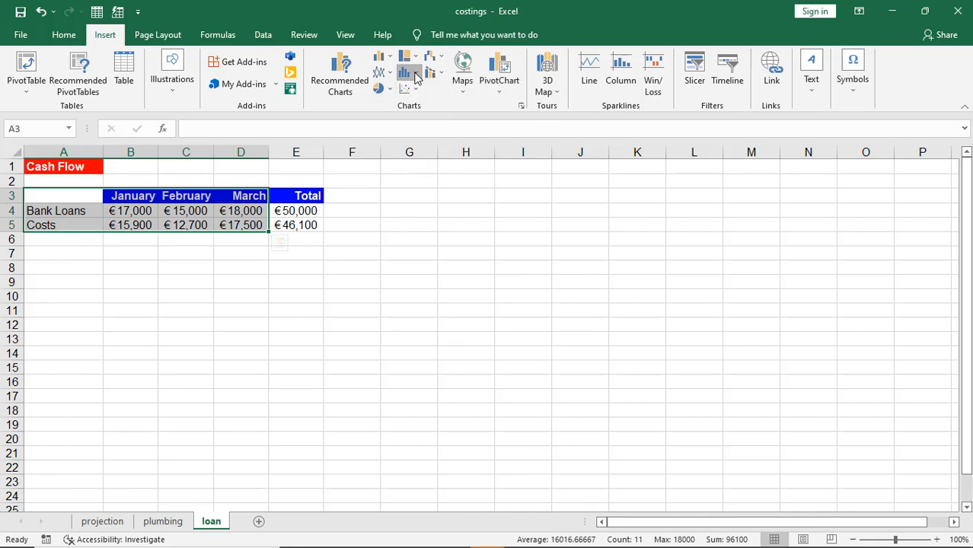
pyautogui.click(381, 56)
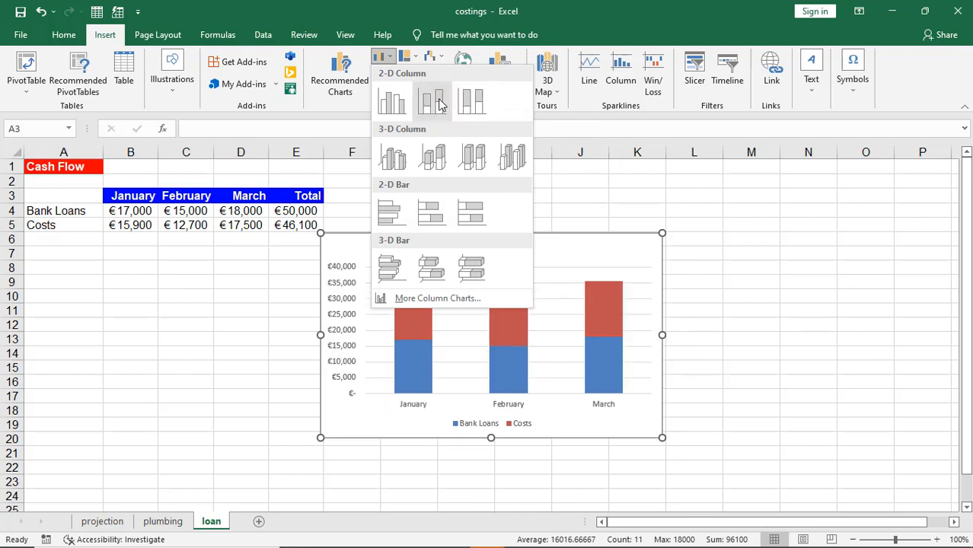
pyautogui.click(395, 103)
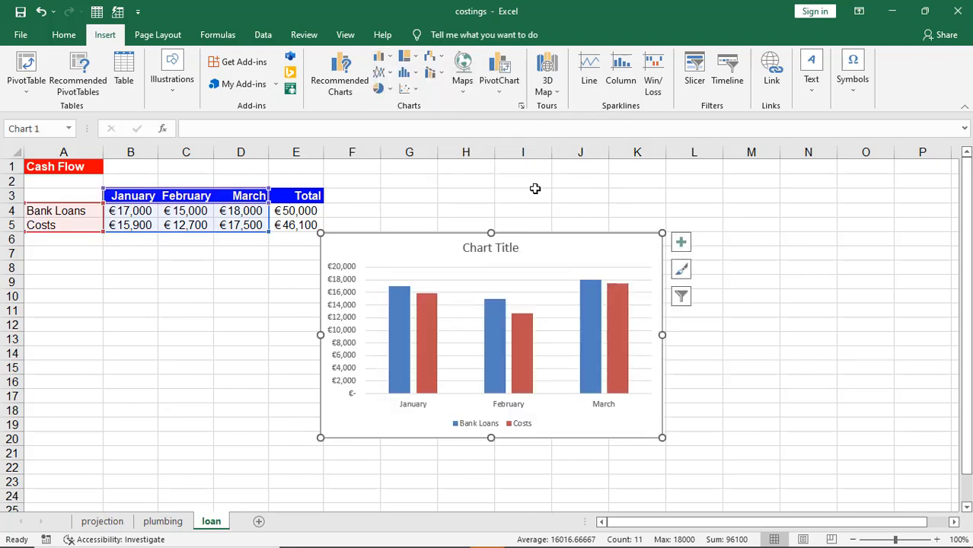
pyautogui.hotkey('alt', 'Tab')
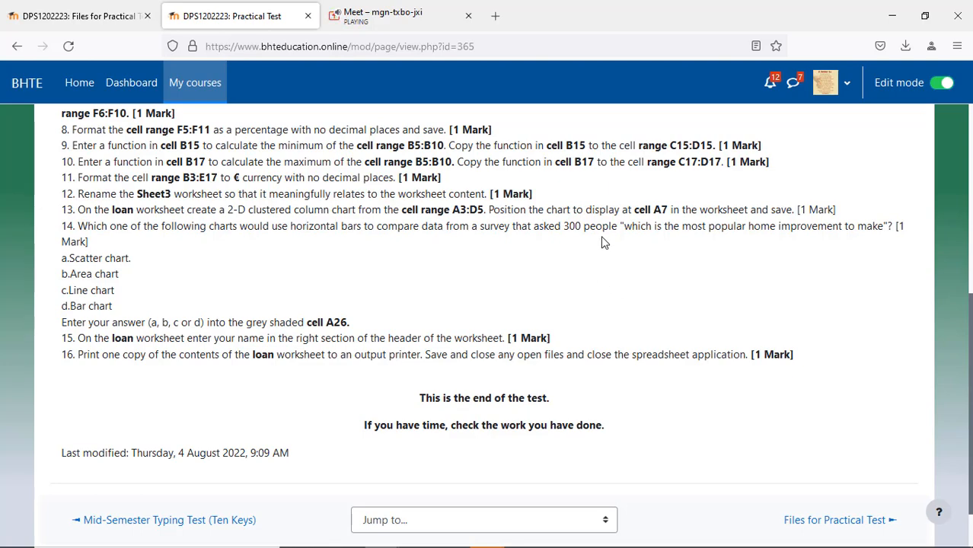
pyautogui.hotkey('alt', 'Tab')
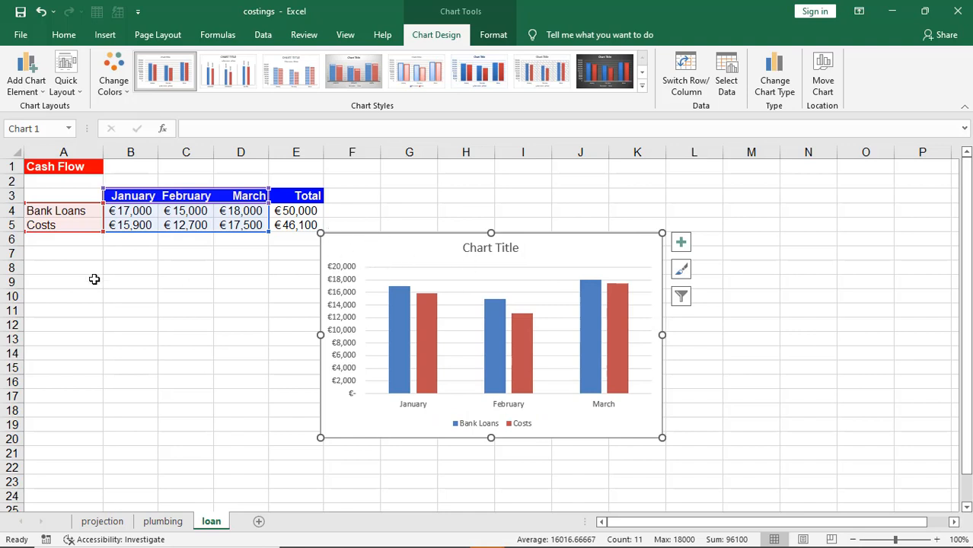
# Step: Move the Bank Loans and Costs chart so its top-left corner is at A7
pyautogui.moveTo(394, 246); pyautogui.dragTo(115, 264)
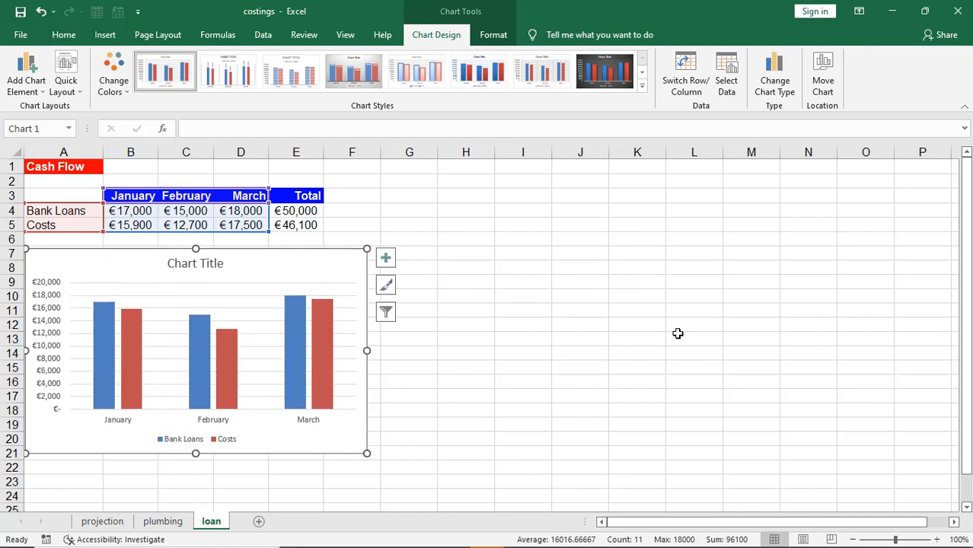
pyautogui.moveTo(288, 264); pyautogui.dragTo(287, 262)
pyautogui.hotkey('alt', 'Tab')
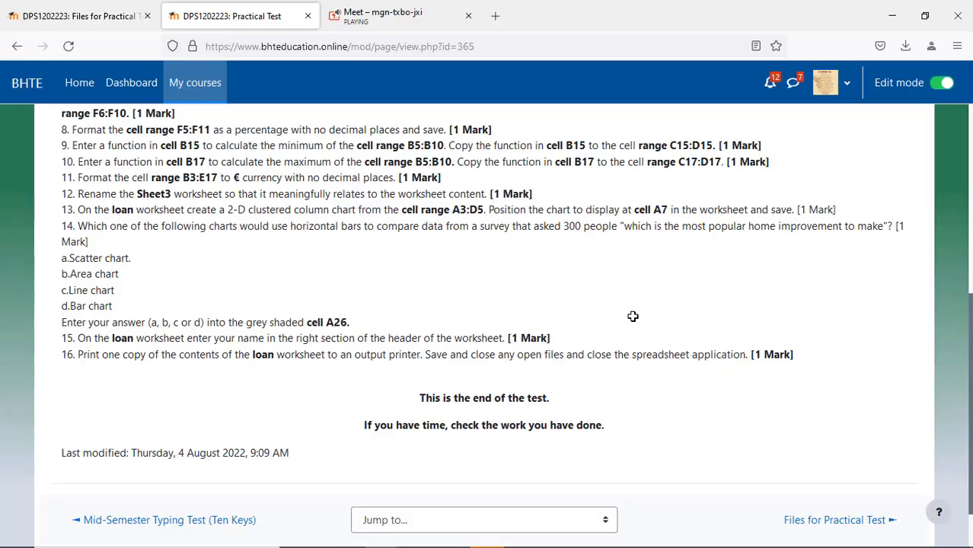
pyautogui.hotkey('alt', 'Tab')
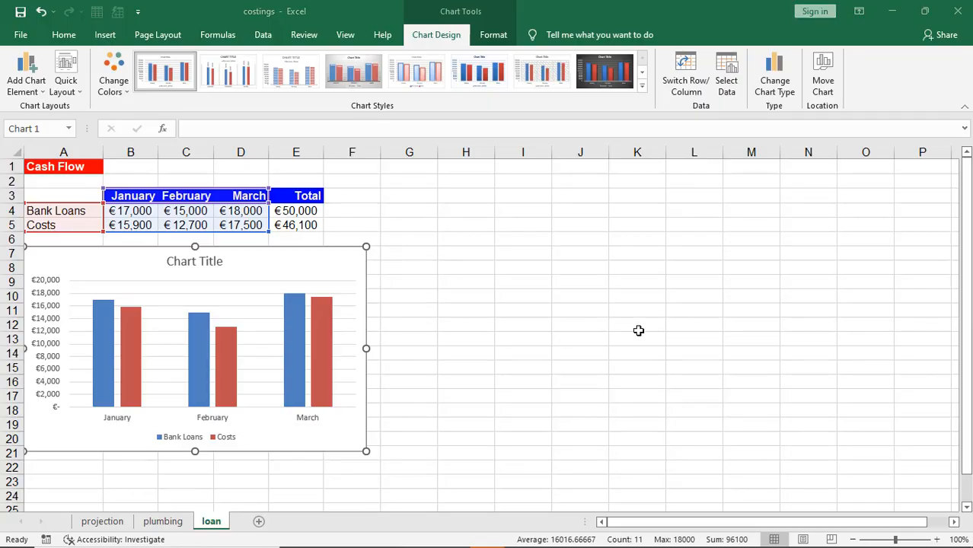
pyautogui.hotkey('alt', 'Tab')
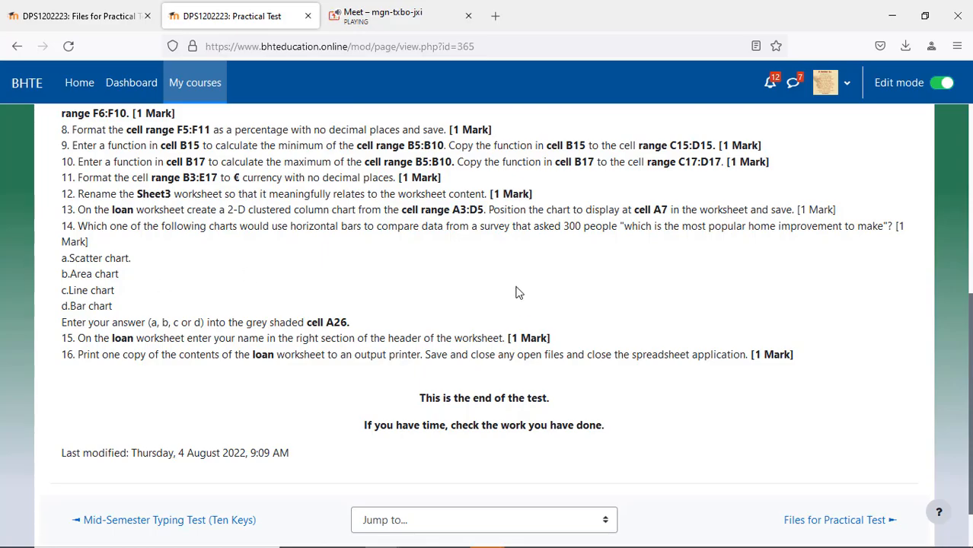
pyautogui.hotkey('alt', 'Tab')
pyautogui.scroll(-1, 499, 340)
pyautogui.scroll(-3, 499, 339)
pyautogui.click(489, 349)
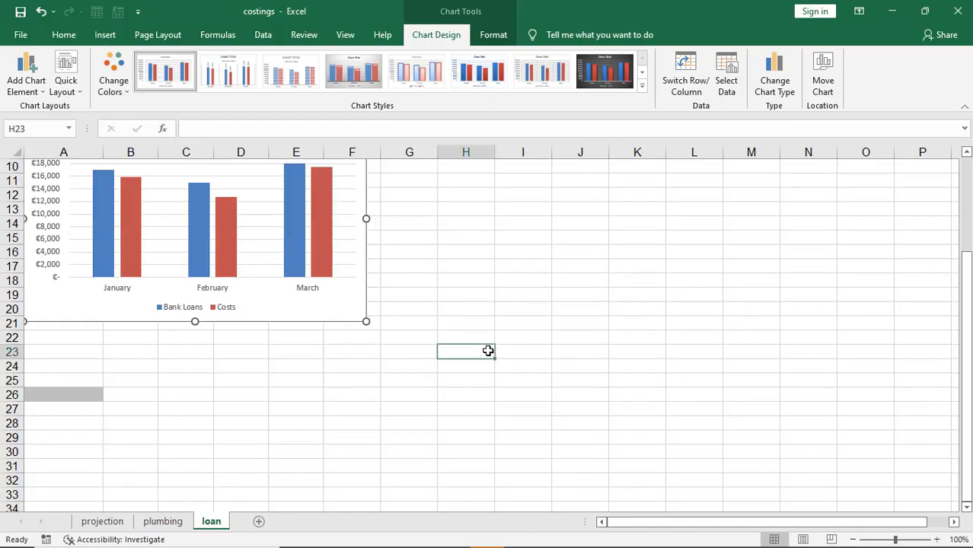
pyautogui.click(46, 394)
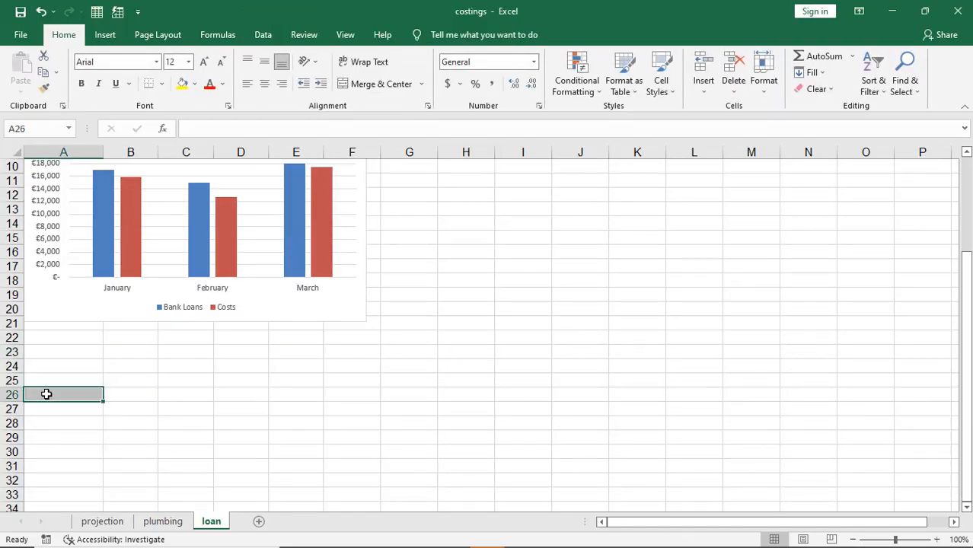
pyautogui.hotkey('alt', 'Tab')
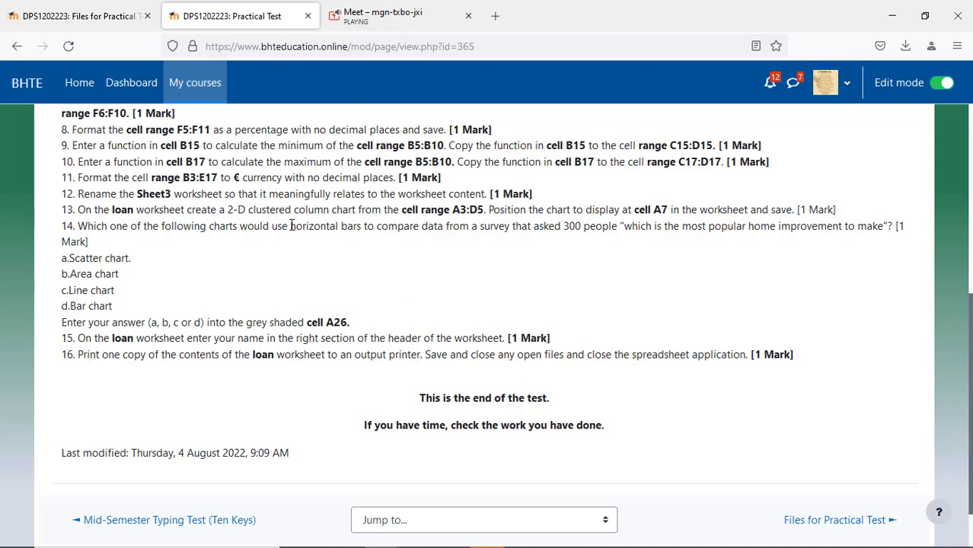
# Step: Highlight 'horizontal bars' in question 14 and scroll further down the test
pyautogui.moveTo(291, 226); pyautogui.dragTo(364, 239)
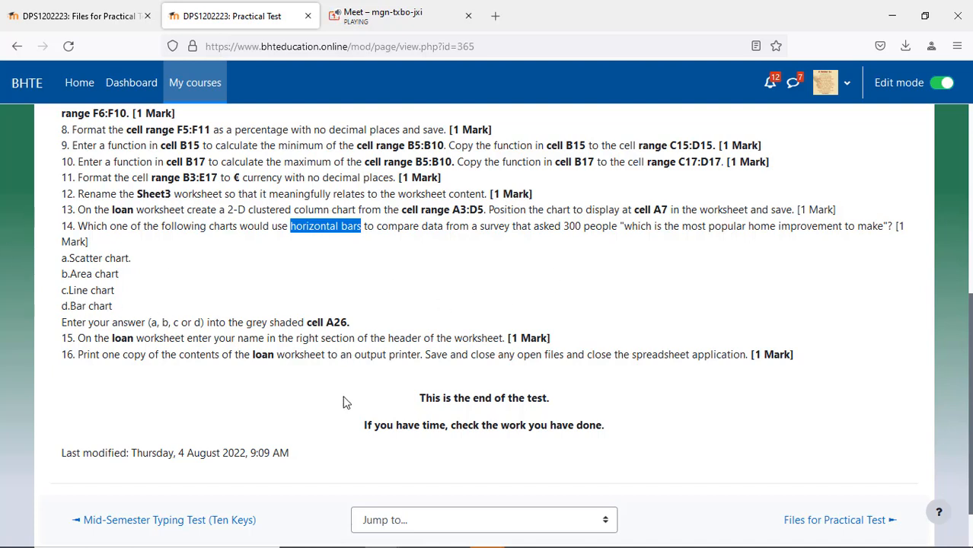
pyautogui.scroll(-2, 342, 402)
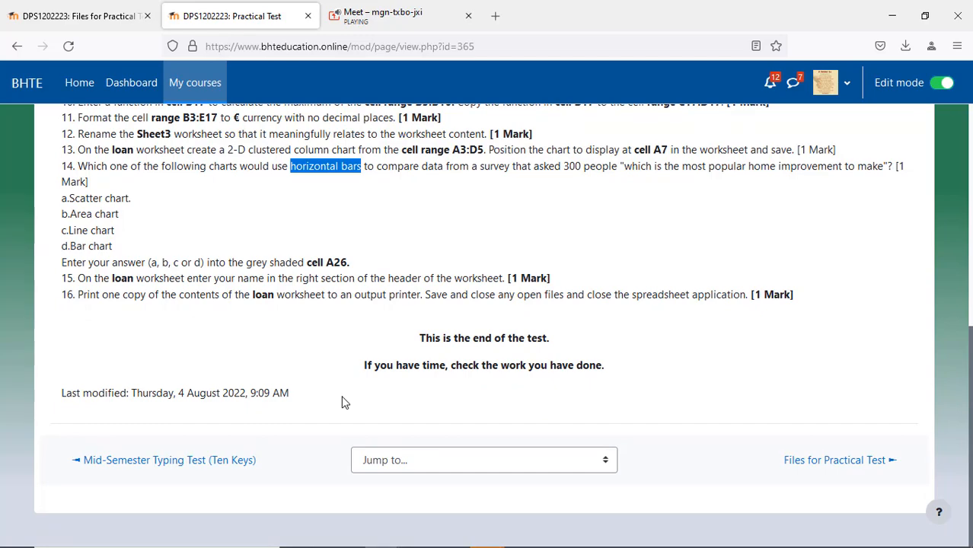
pyautogui.moveTo(373, 547)
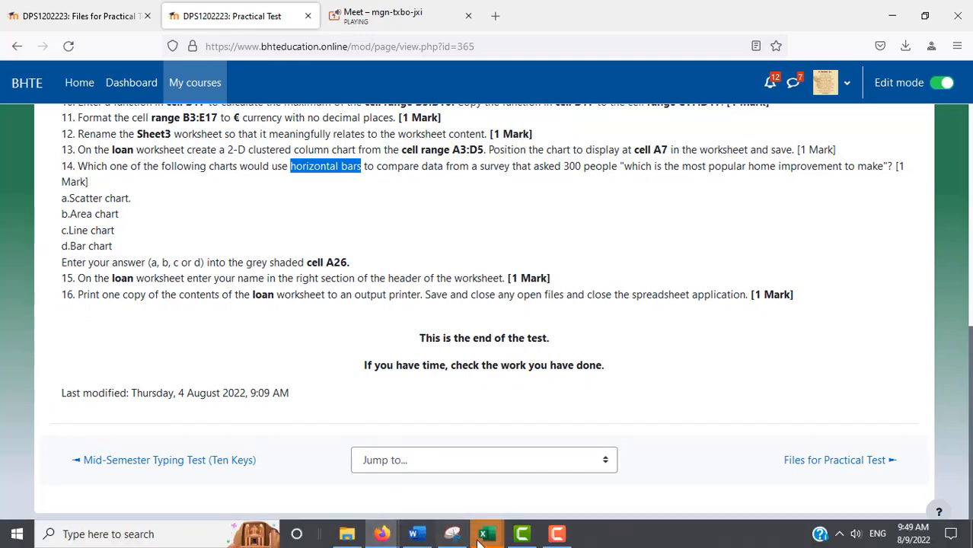
# Step: Return to the costings loan sheet and scroll up to the Cash Flow table and chart
pyautogui.moveTo(482, 538)
pyautogui.click(524, 487)
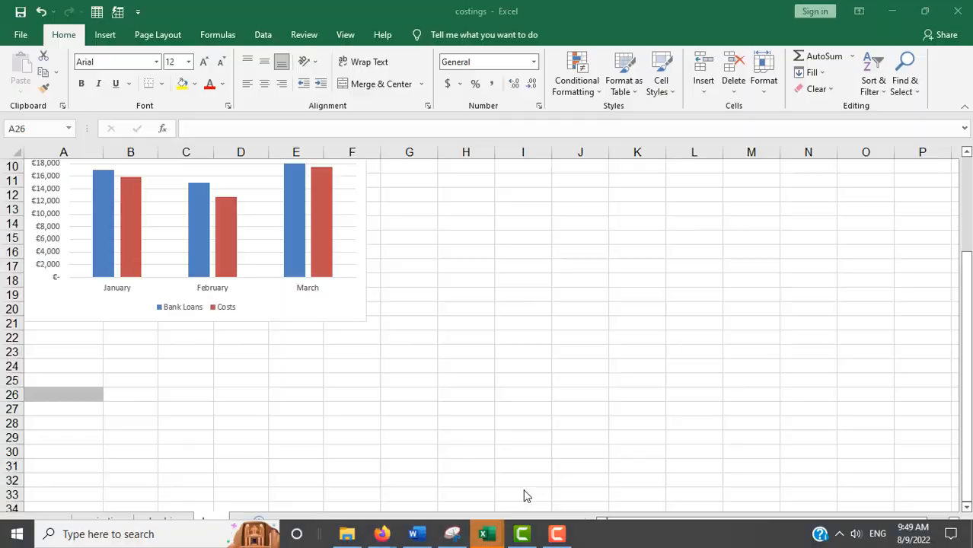
pyautogui.click(23, 538)
pyautogui.click(23, 539)
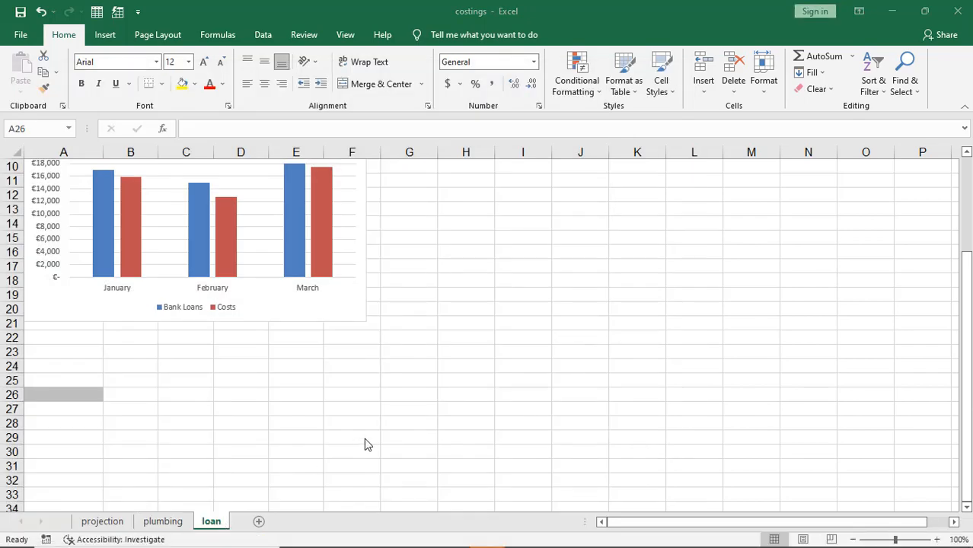
pyautogui.hotkey('alt', 'Tab')
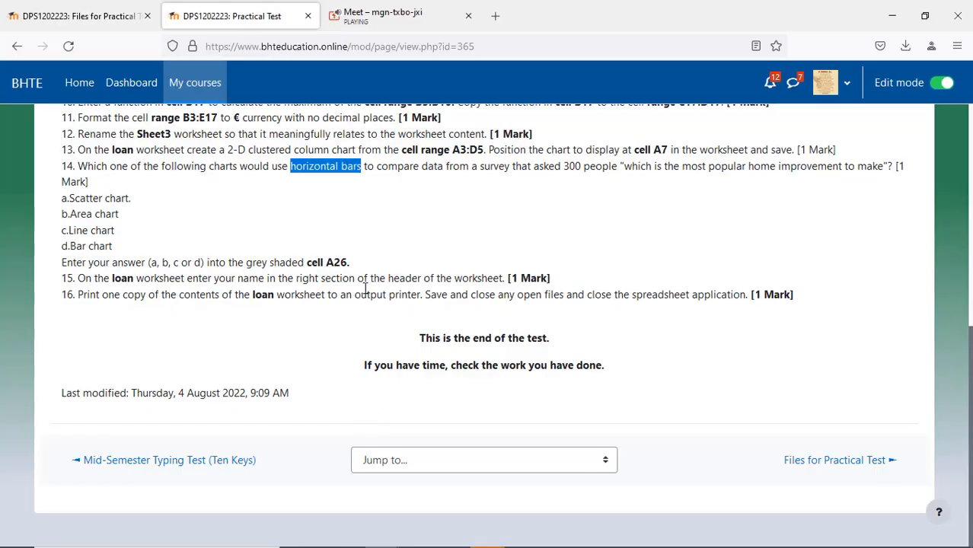
pyautogui.hotkey('alt', 'Tab')
pyautogui.scroll(3, 424, 417)
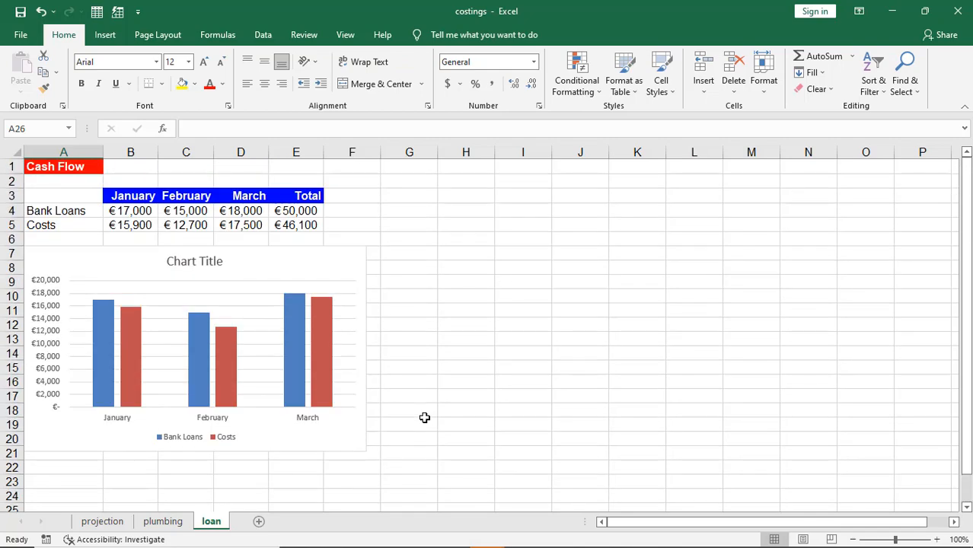
# Step: In Page Layout view, type the student's name into the right header section
pyautogui.click(802, 539)
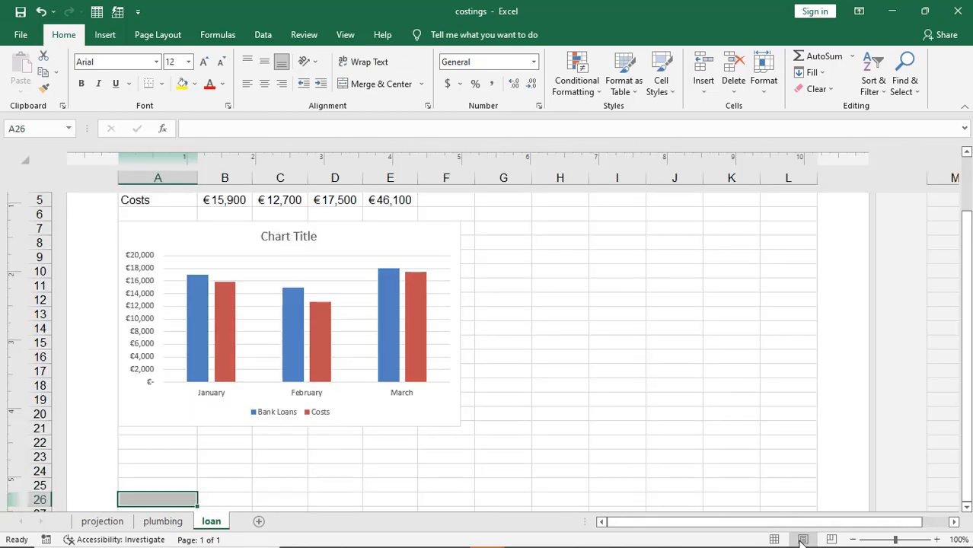
pyautogui.scroll(2, 787, 412)
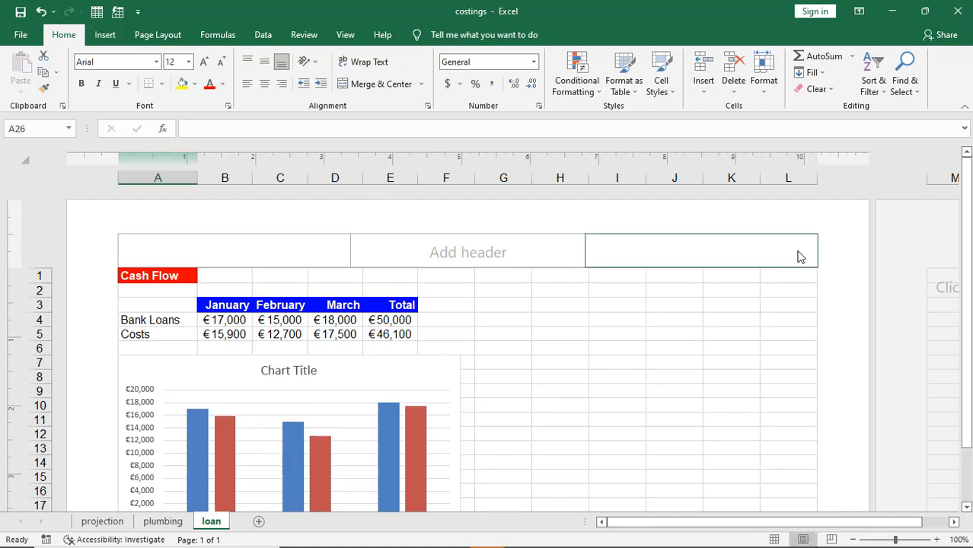
pyautogui.click(768, 251)
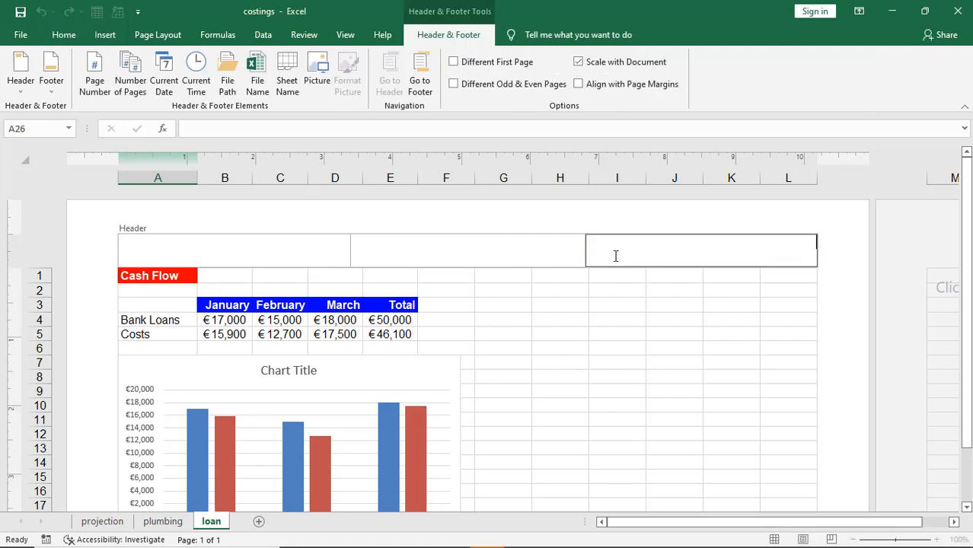
# Step: Clear question 14's highlight and highlight question 16's save-and-close instructions
pyautogui.hotkey('alt', 'Tab')
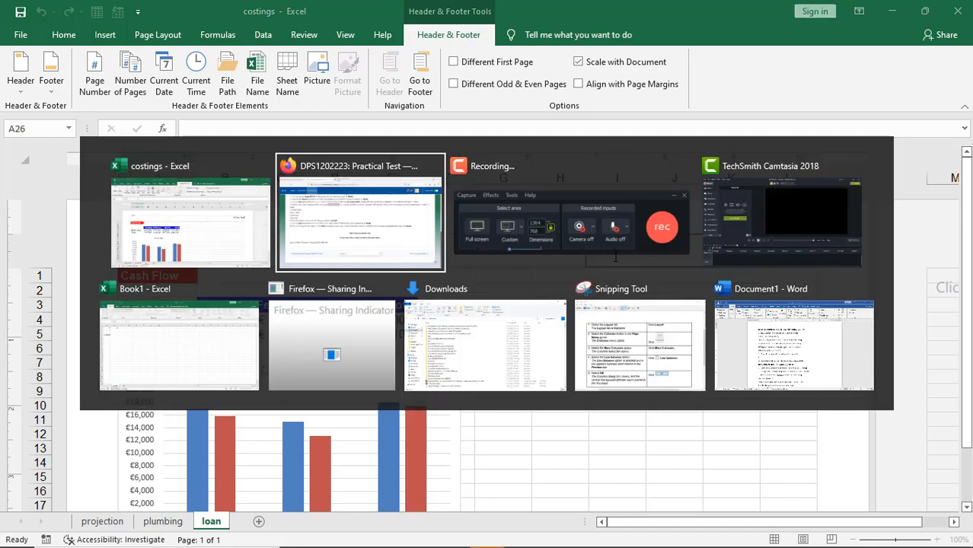
pyautogui.click(729, 411)
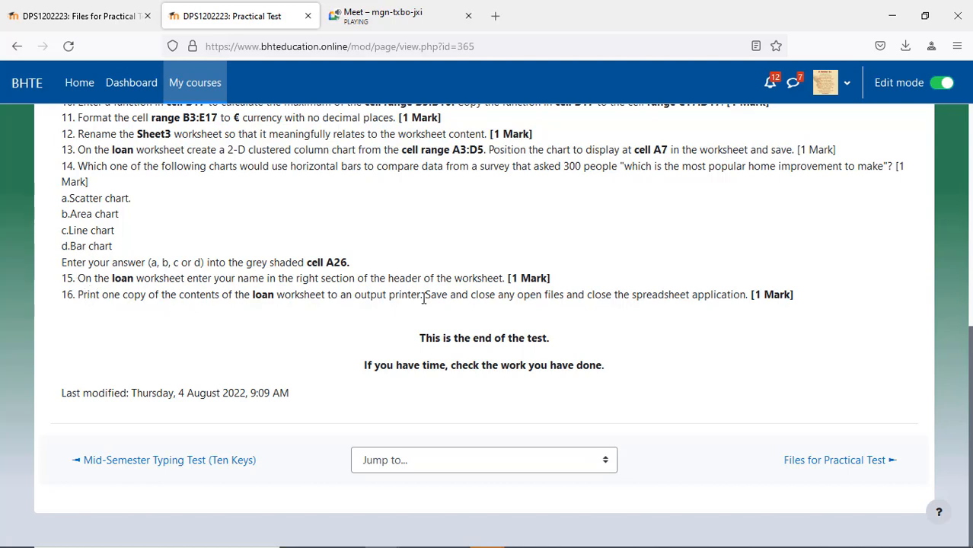
pyautogui.moveTo(423, 297); pyautogui.dragTo(755, 311)
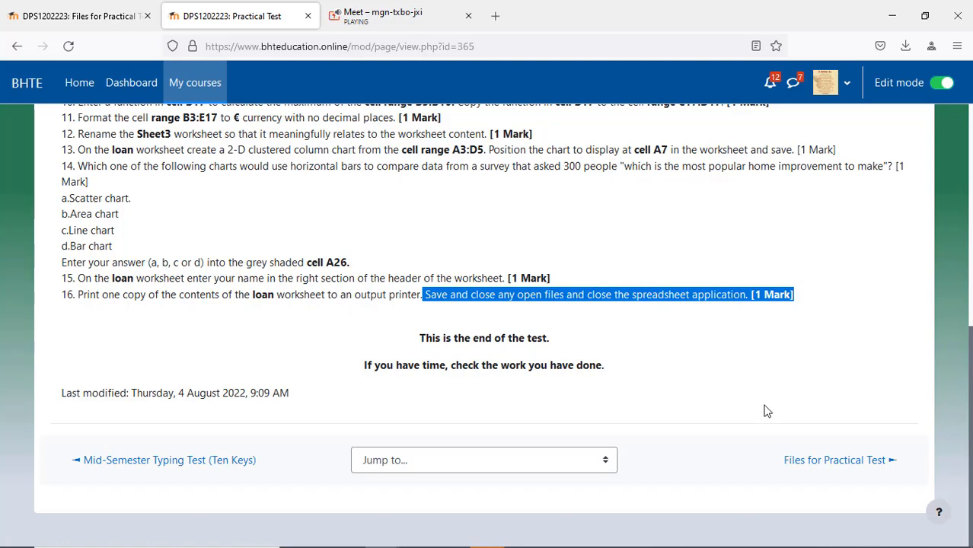
pyautogui.hotkey('alt', 'Tab')
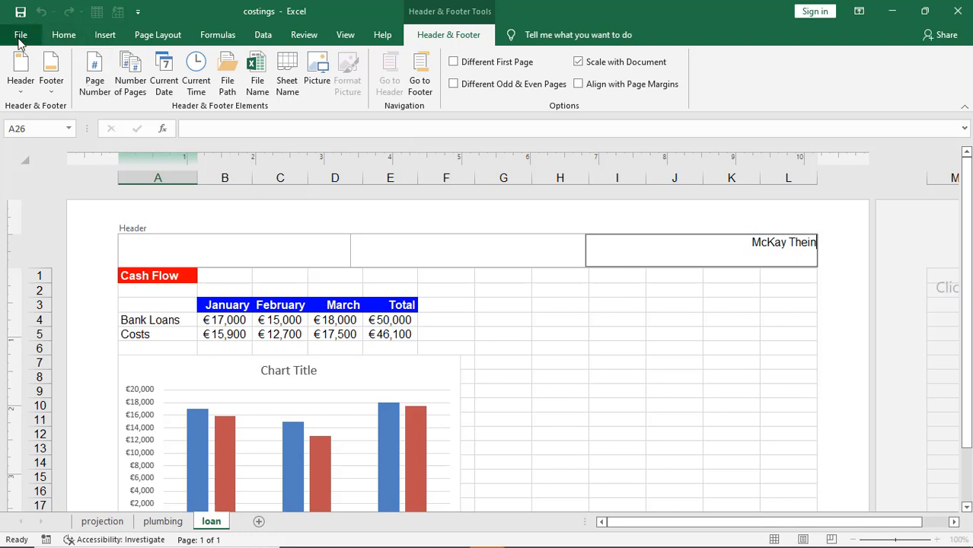
# Step: Save costings.xlsx, then stop screen sharing in the video meeting
pyautogui.click(21, 12)
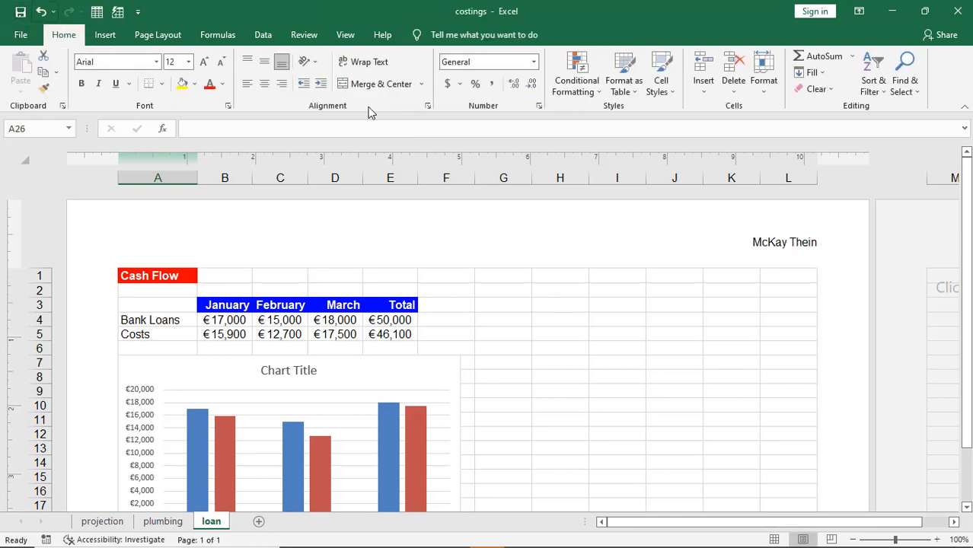
pyautogui.hotkey('alt', 'Tab')
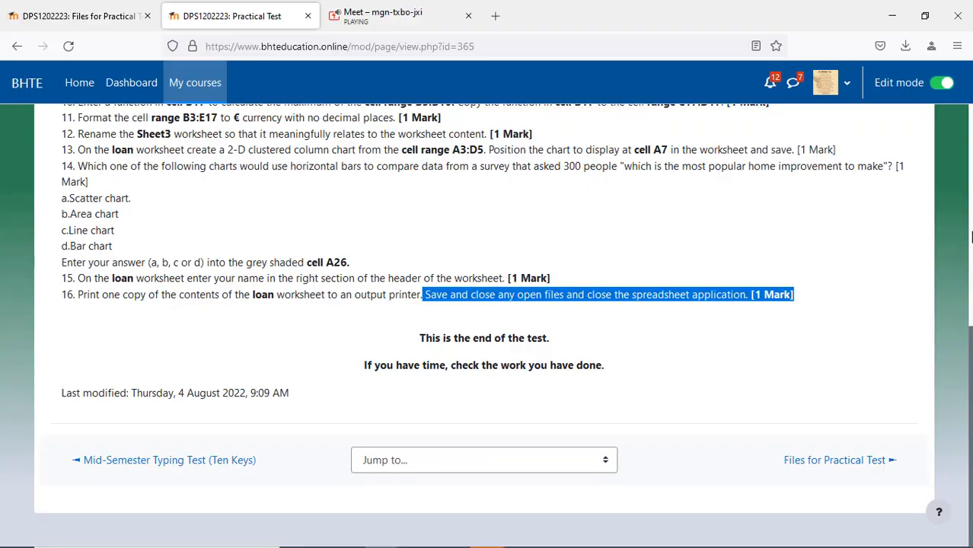
pyautogui.click(903, 297)
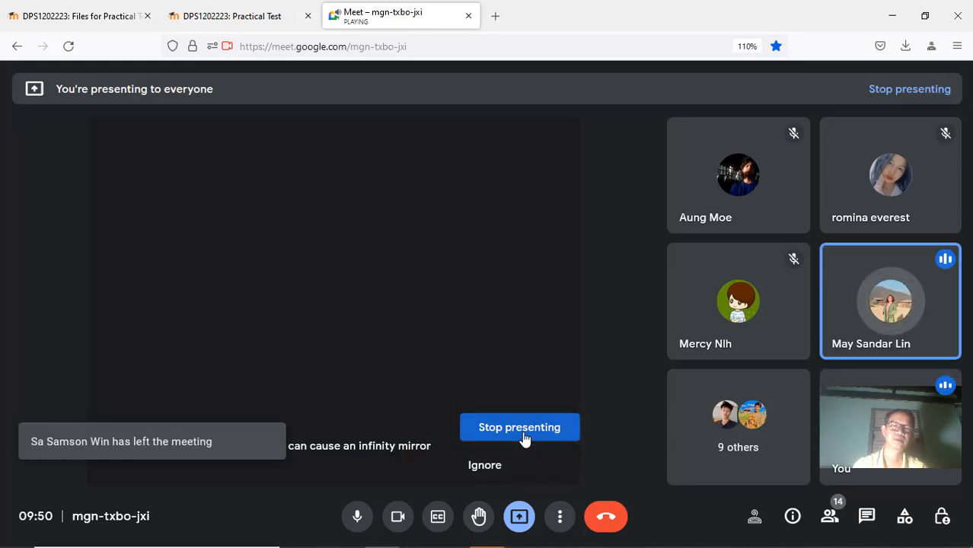
pyautogui.click(524, 439)
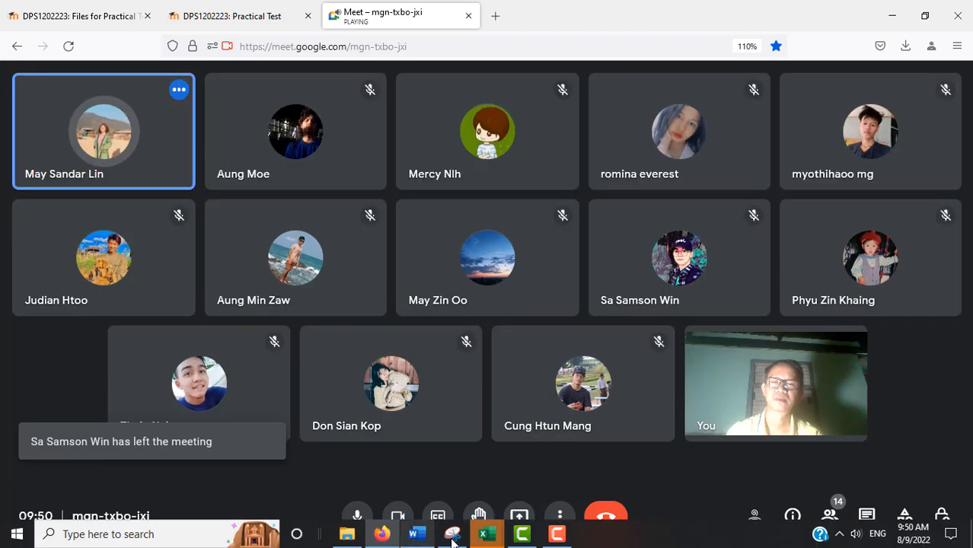
# Step: Move between the costings workbook and the Practical Test page, ending back in Excel
pyautogui.moveTo(487, 534)
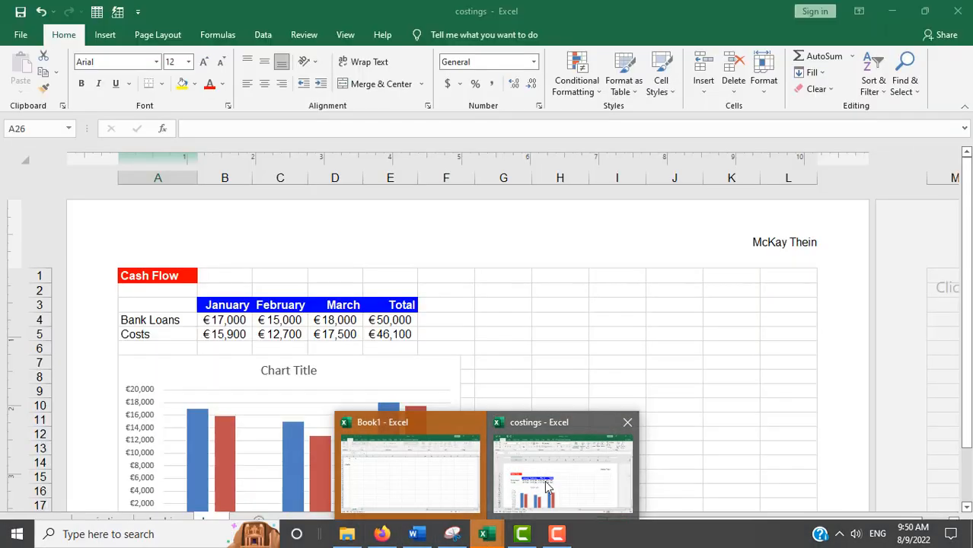
pyautogui.click(546, 486)
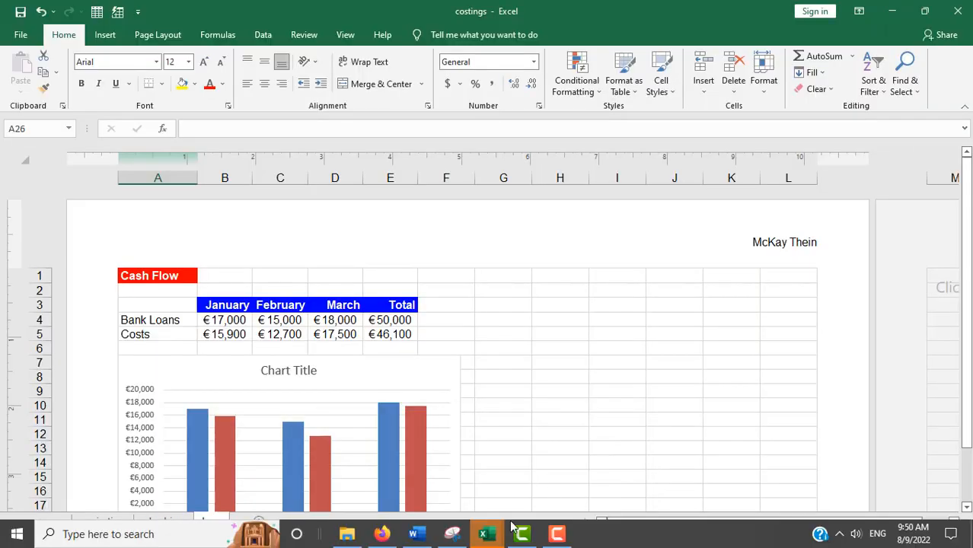
pyautogui.click(381, 534)
pyautogui.click(223, 15)
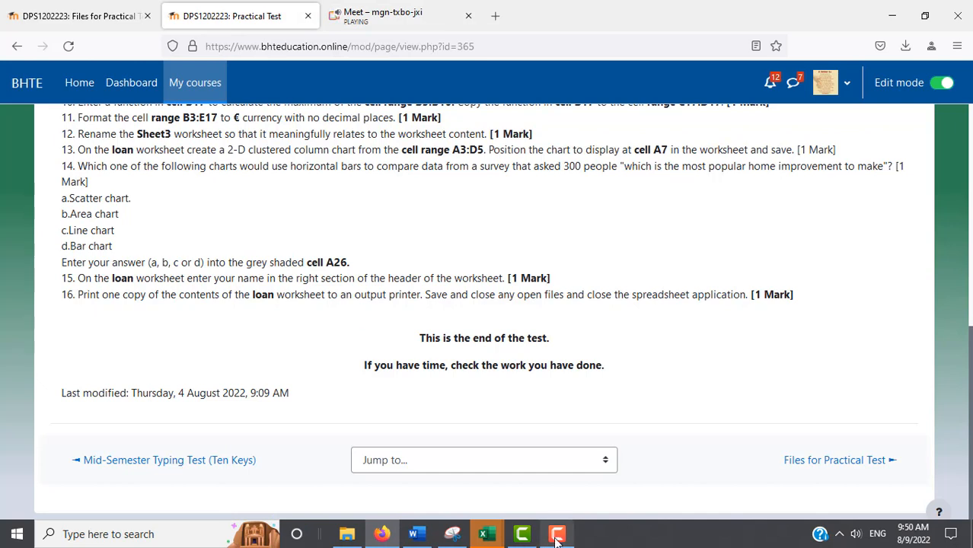
pyautogui.moveTo(484, 533)
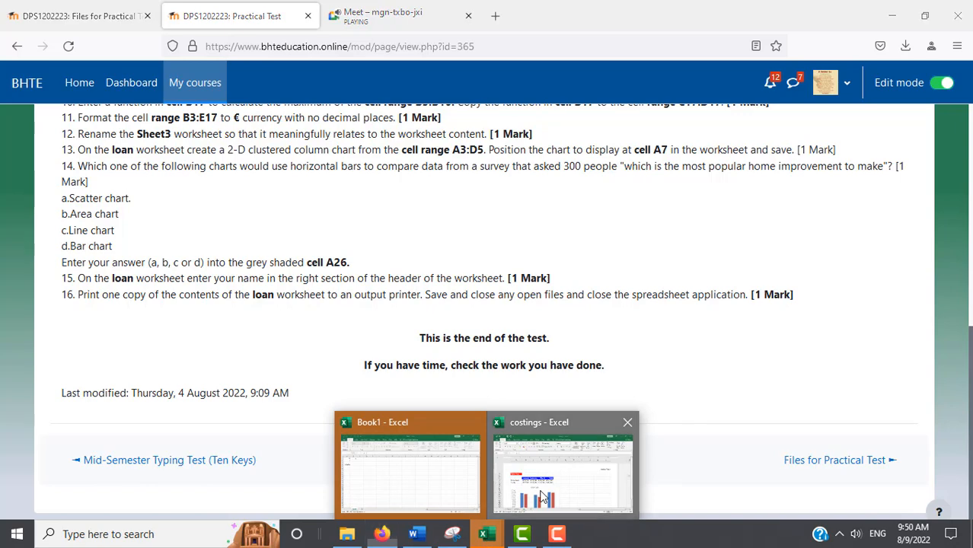
pyautogui.click(542, 497)
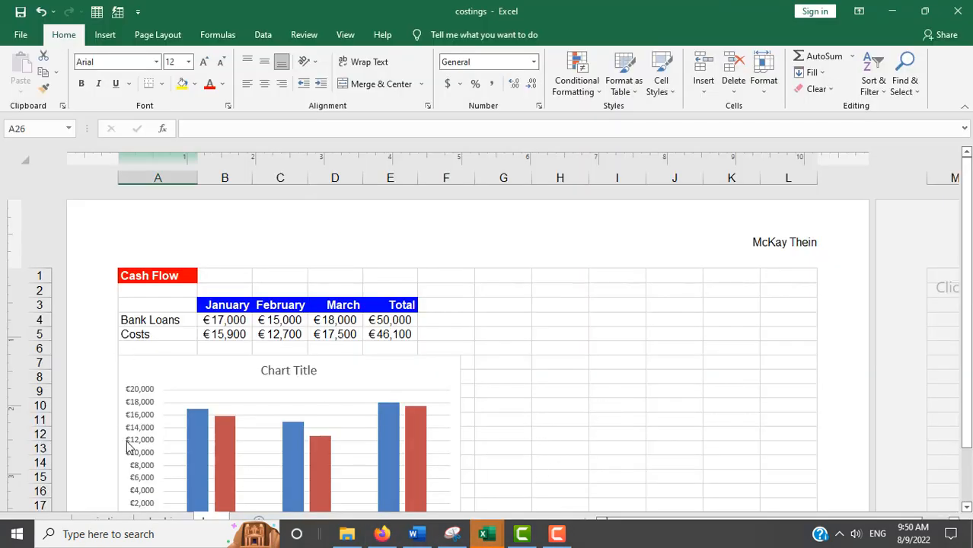
pyautogui.click(16, 539)
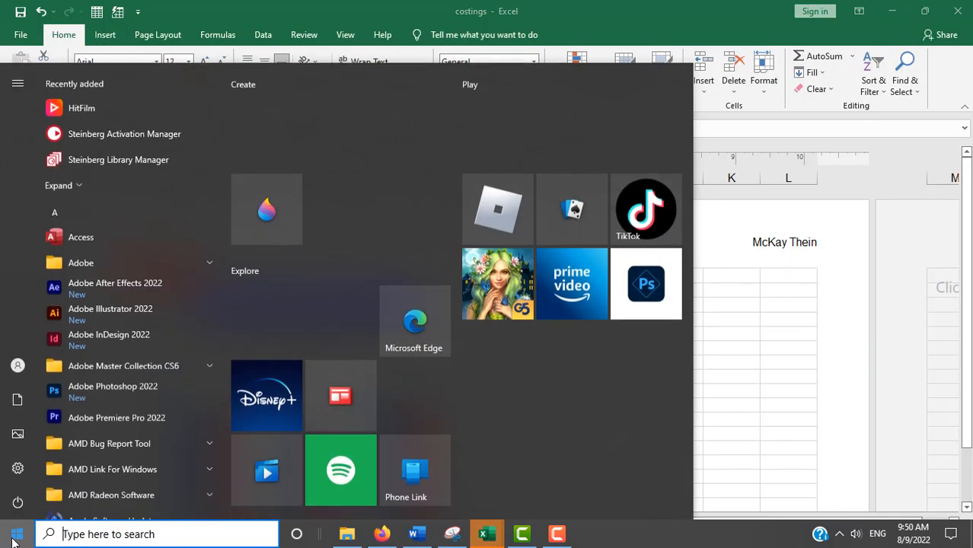
pyautogui.click(17, 539)
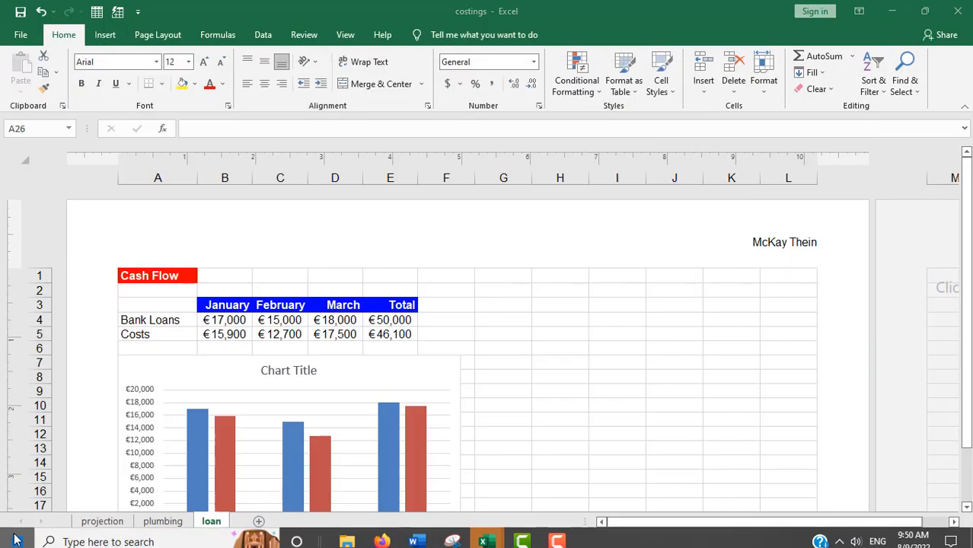
# Step: On the projection sheet, select the values in B3:E17
pyautogui.click(101, 522)
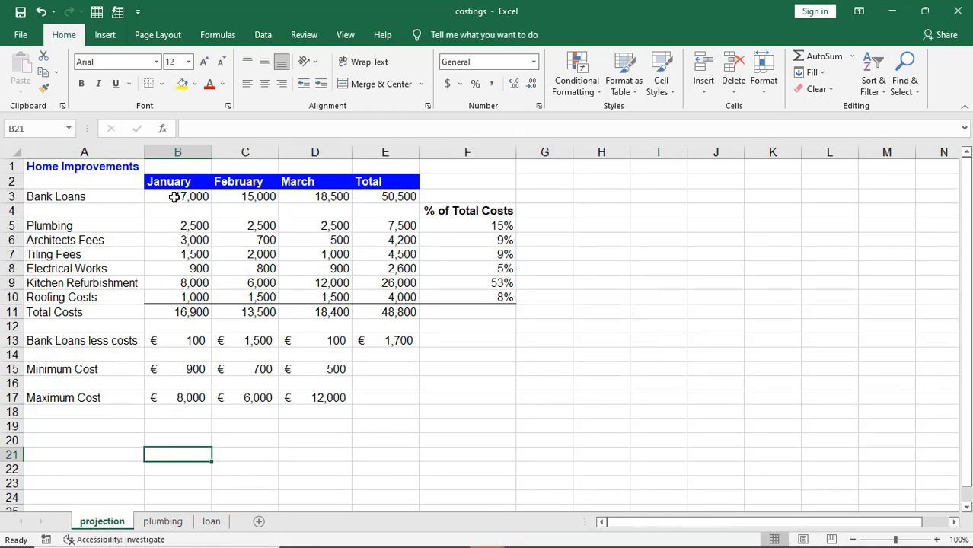
pyautogui.moveTo(174, 197); pyautogui.dragTo(367, 405)
pyautogui.hotkey('alt', 'Tab')
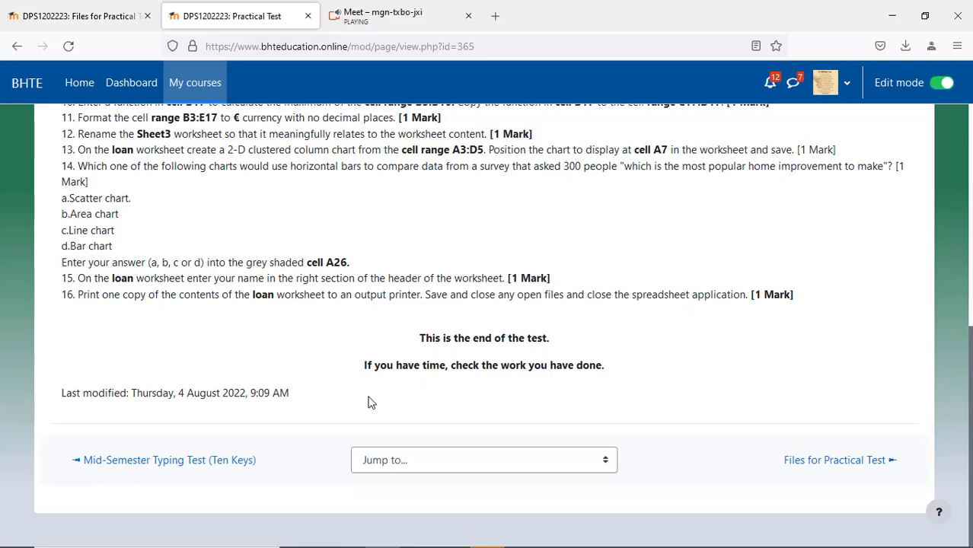
pyautogui.hotkey('alt', 'Tab')
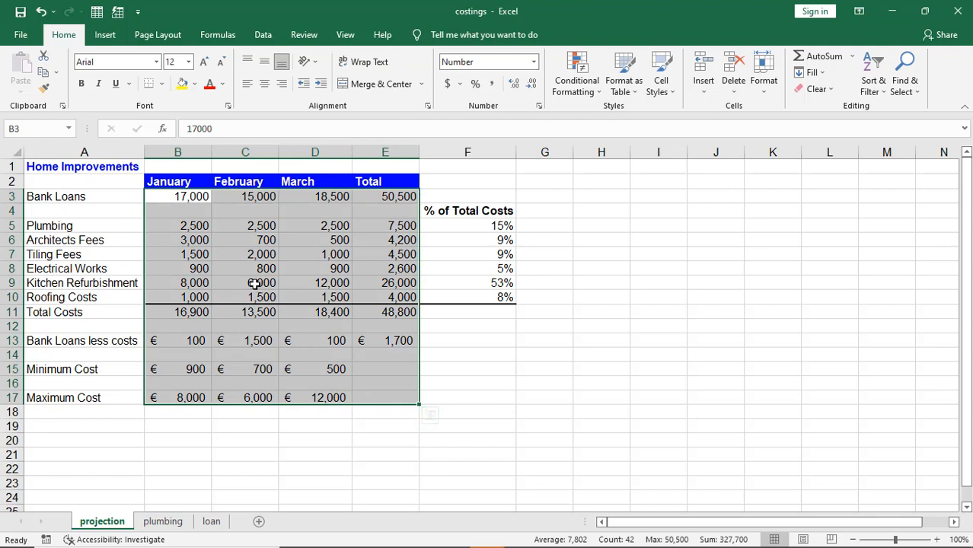
pyautogui.hotkey('alt', 'Tab')
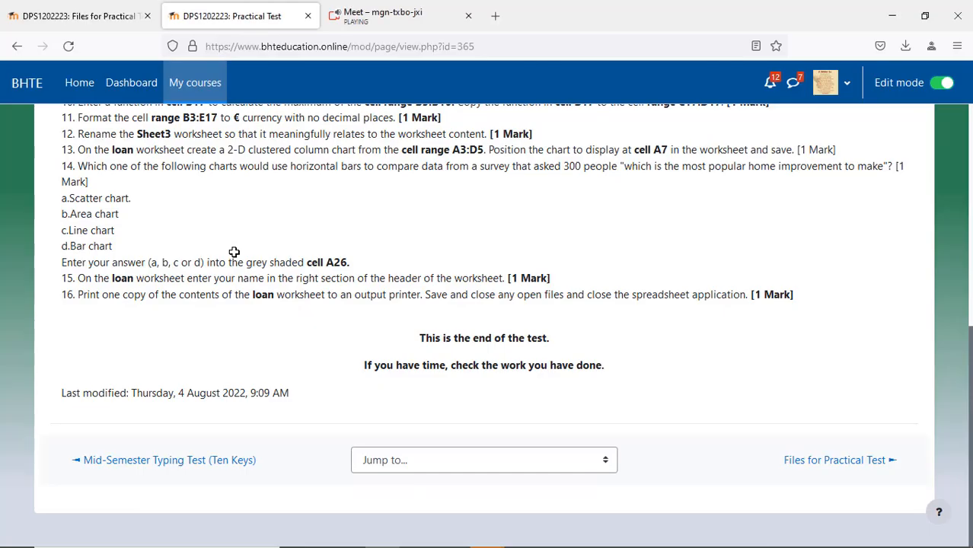
pyautogui.hotkey('alt', 'Tab')
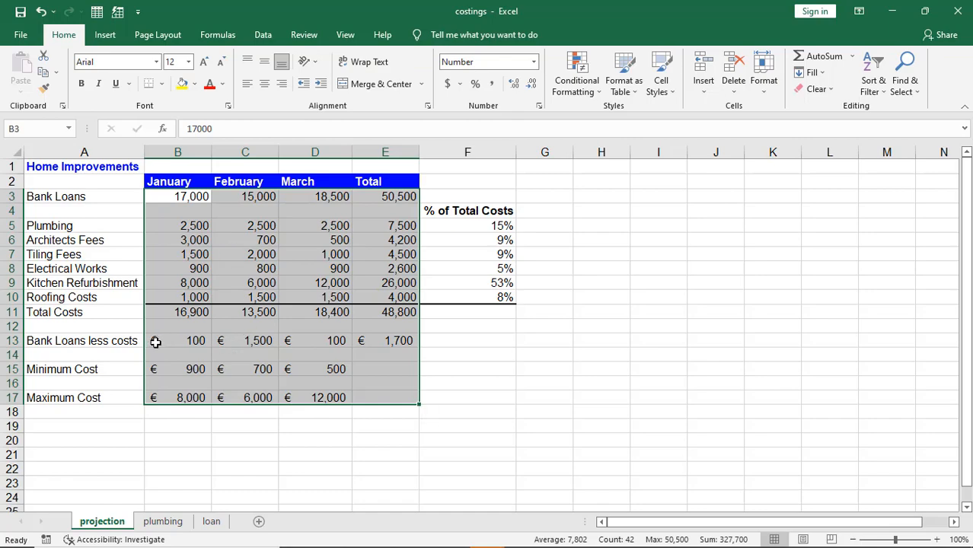
pyautogui.hotkey('alt', 'Tab')
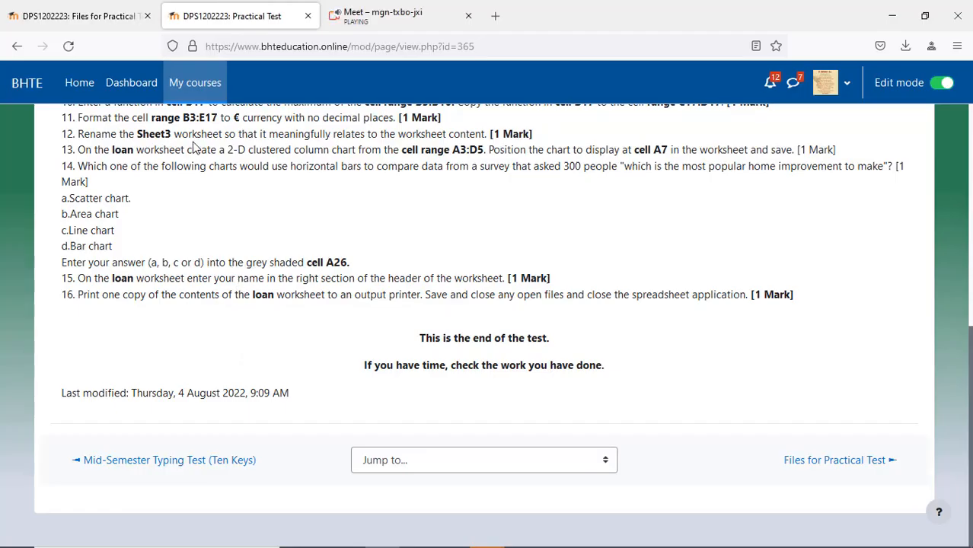
pyautogui.hotkey('alt', 'Tab')
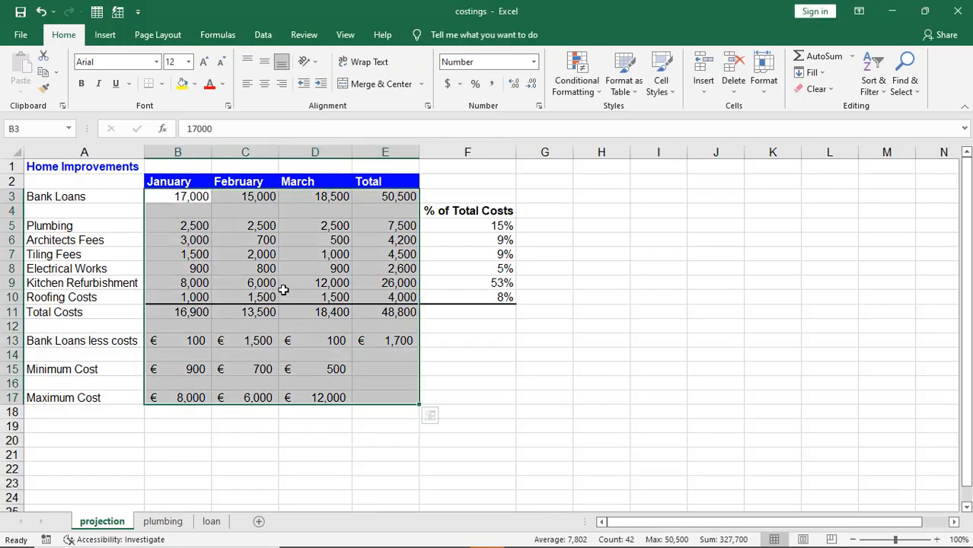
# Step: Apply € Euro accounting format with zero decimals to B3:E17
pyautogui.click(460, 84)
pyautogui.click(470, 137)
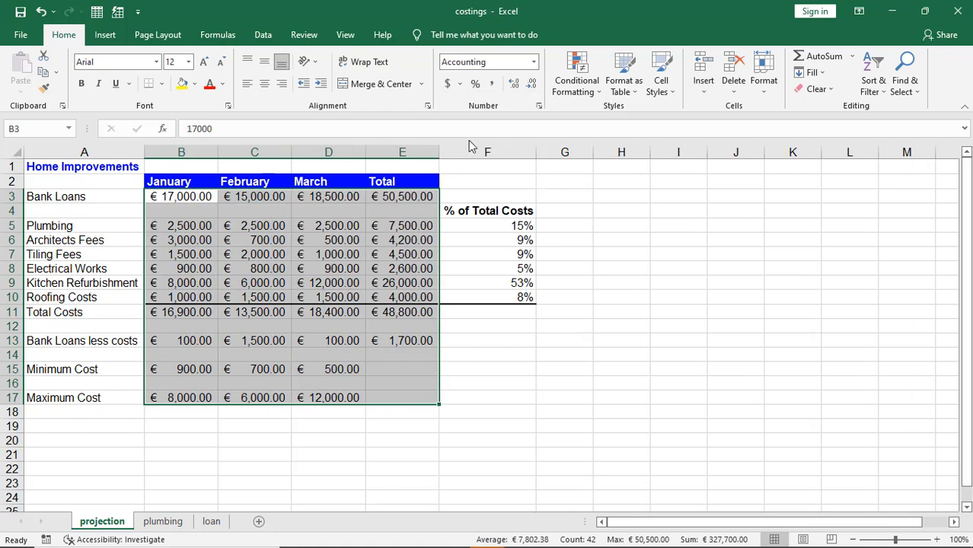
pyautogui.click(530, 83)
pyautogui.click(530, 84)
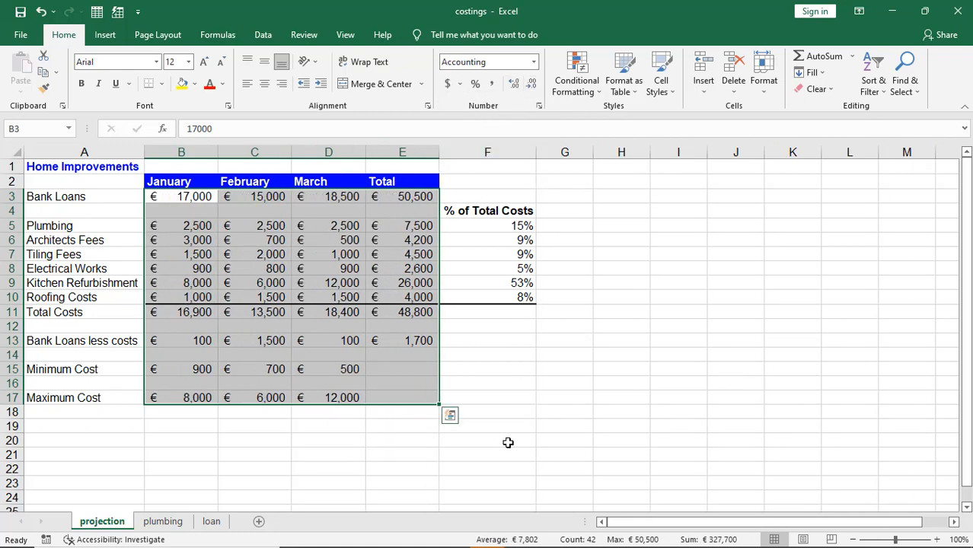
pyautogui.click(506, 441)
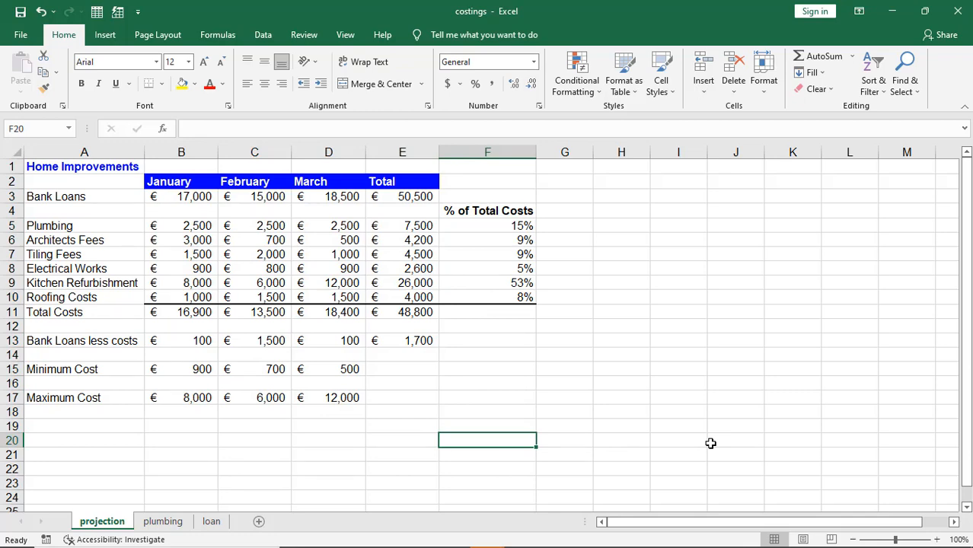
pyautogui.hotkey('alt', 'Tab')
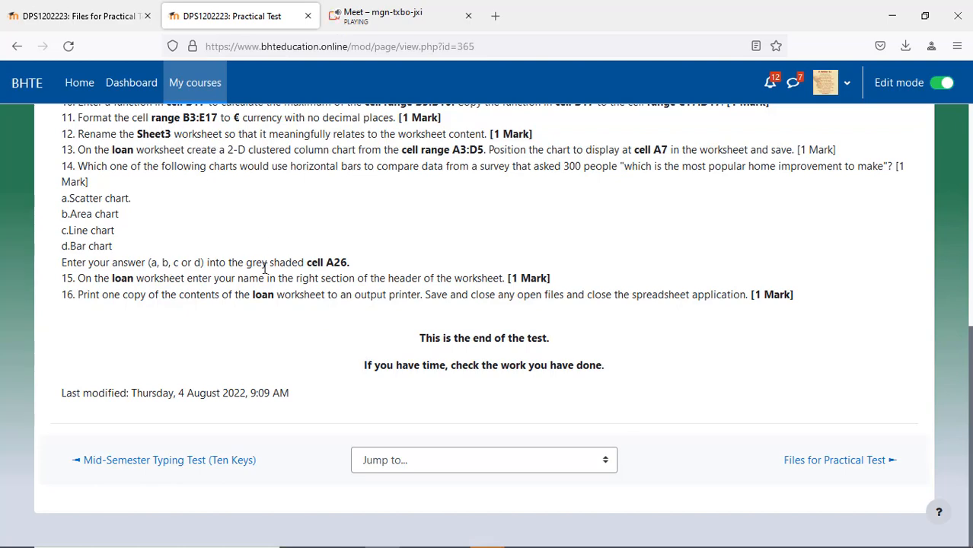
pyautogui.scroll(2, 265, 267)
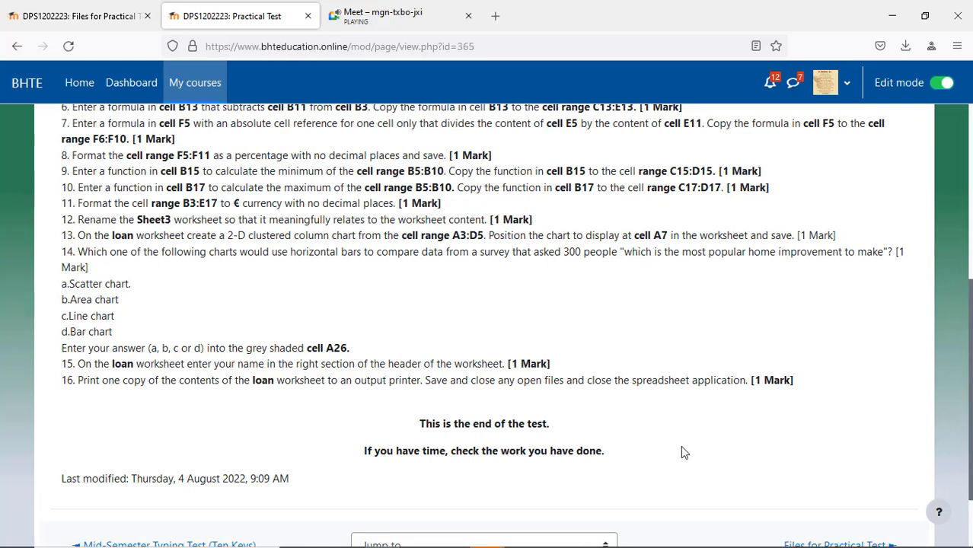
pyautogui.moveTo(392, 539)
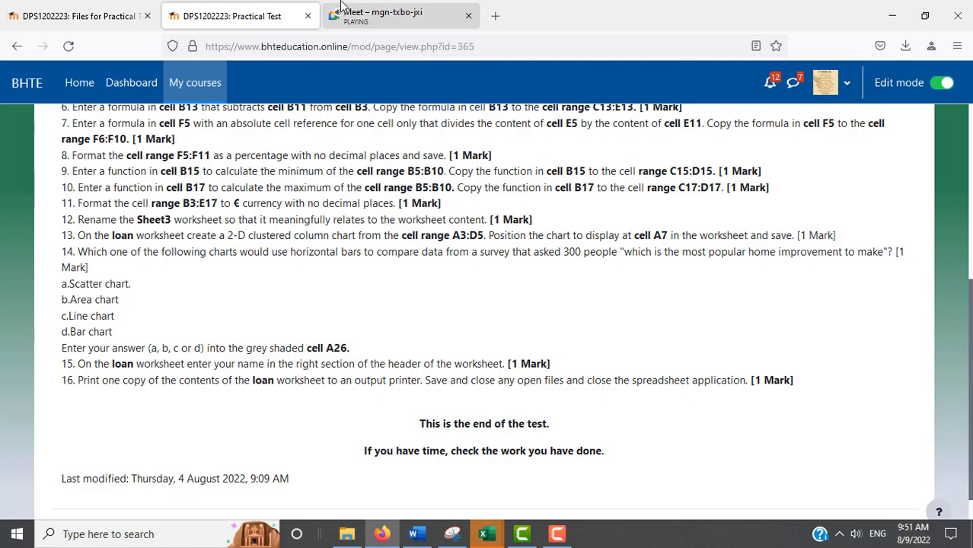
pyautogui.click(381, 16)
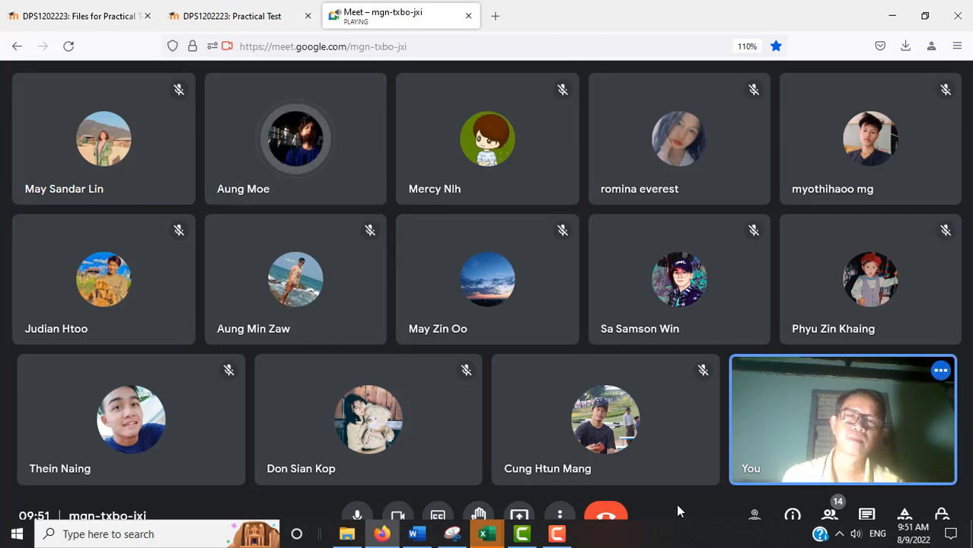
pyautogui.click(277, 17)
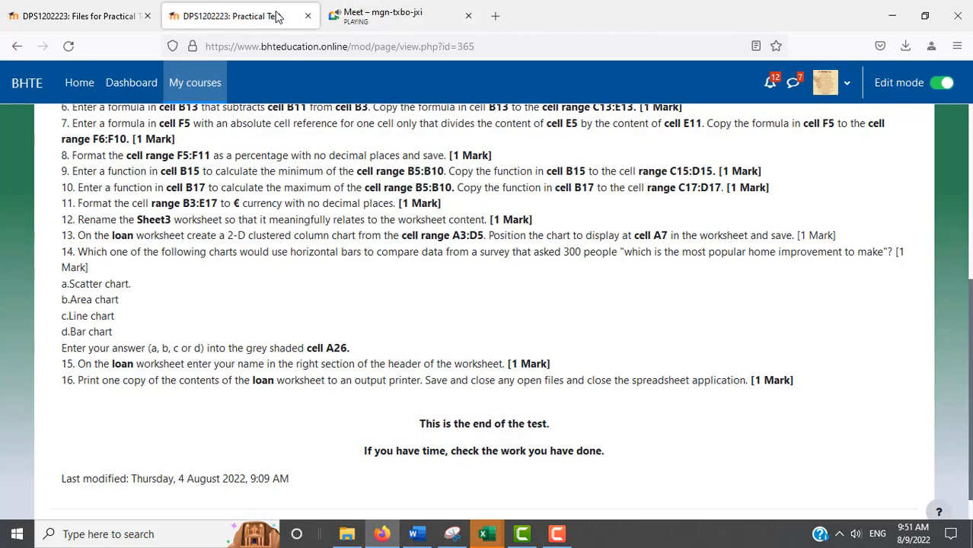
pyautogui.click(373, 15)
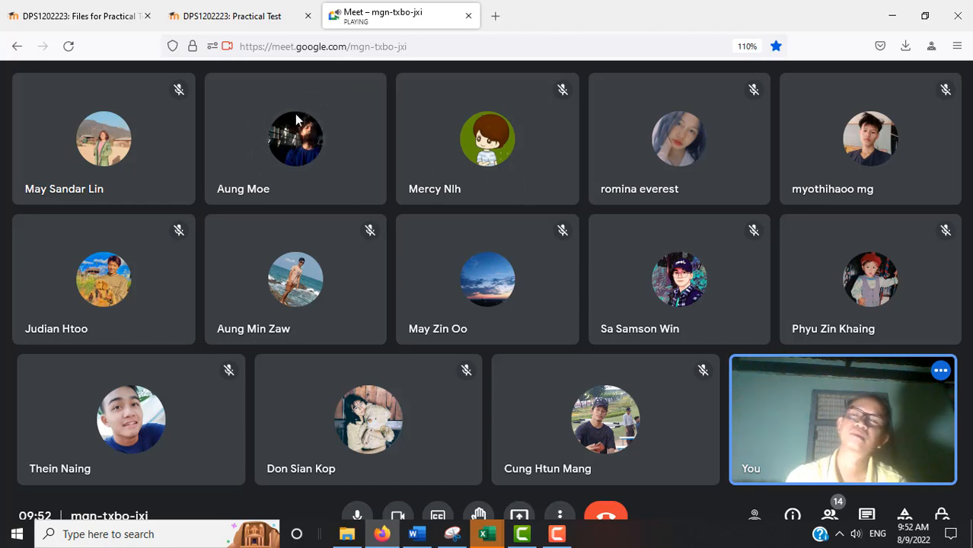
pyautogui.click(256, 24)
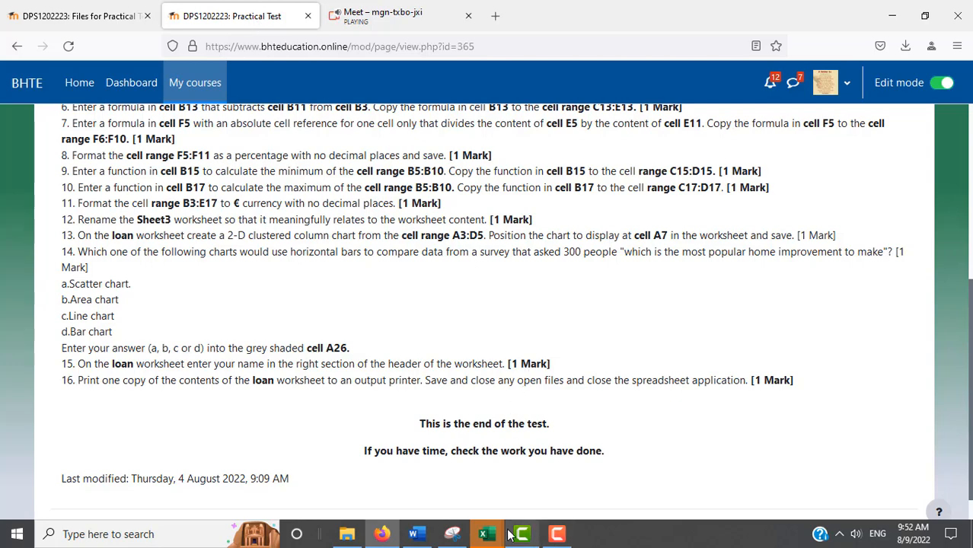
pyautogui.moveTo(461, 538)
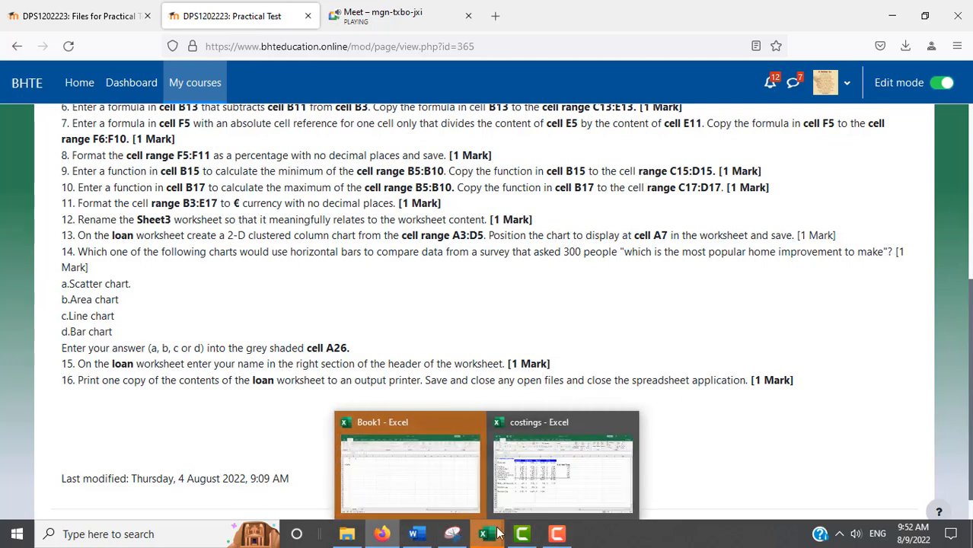
pyautogui.click(555, 541)
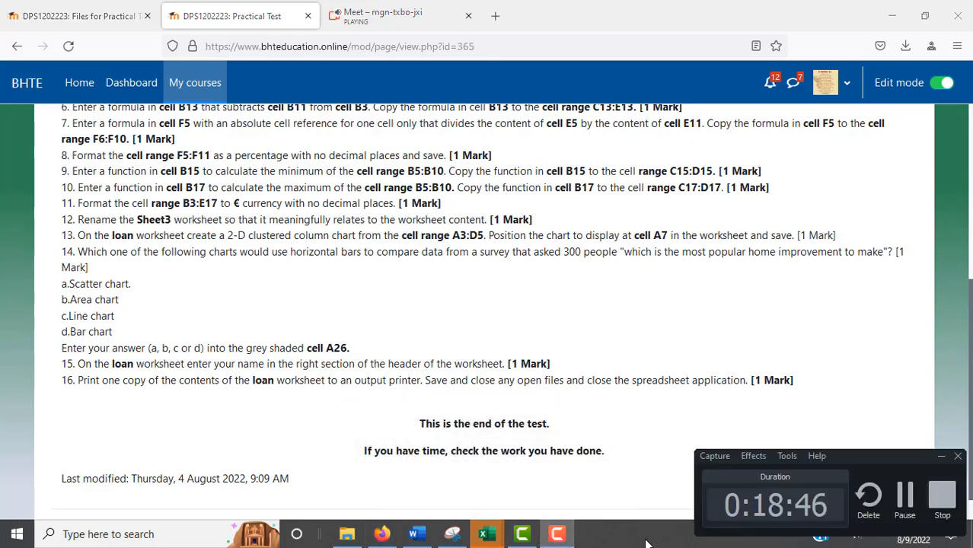